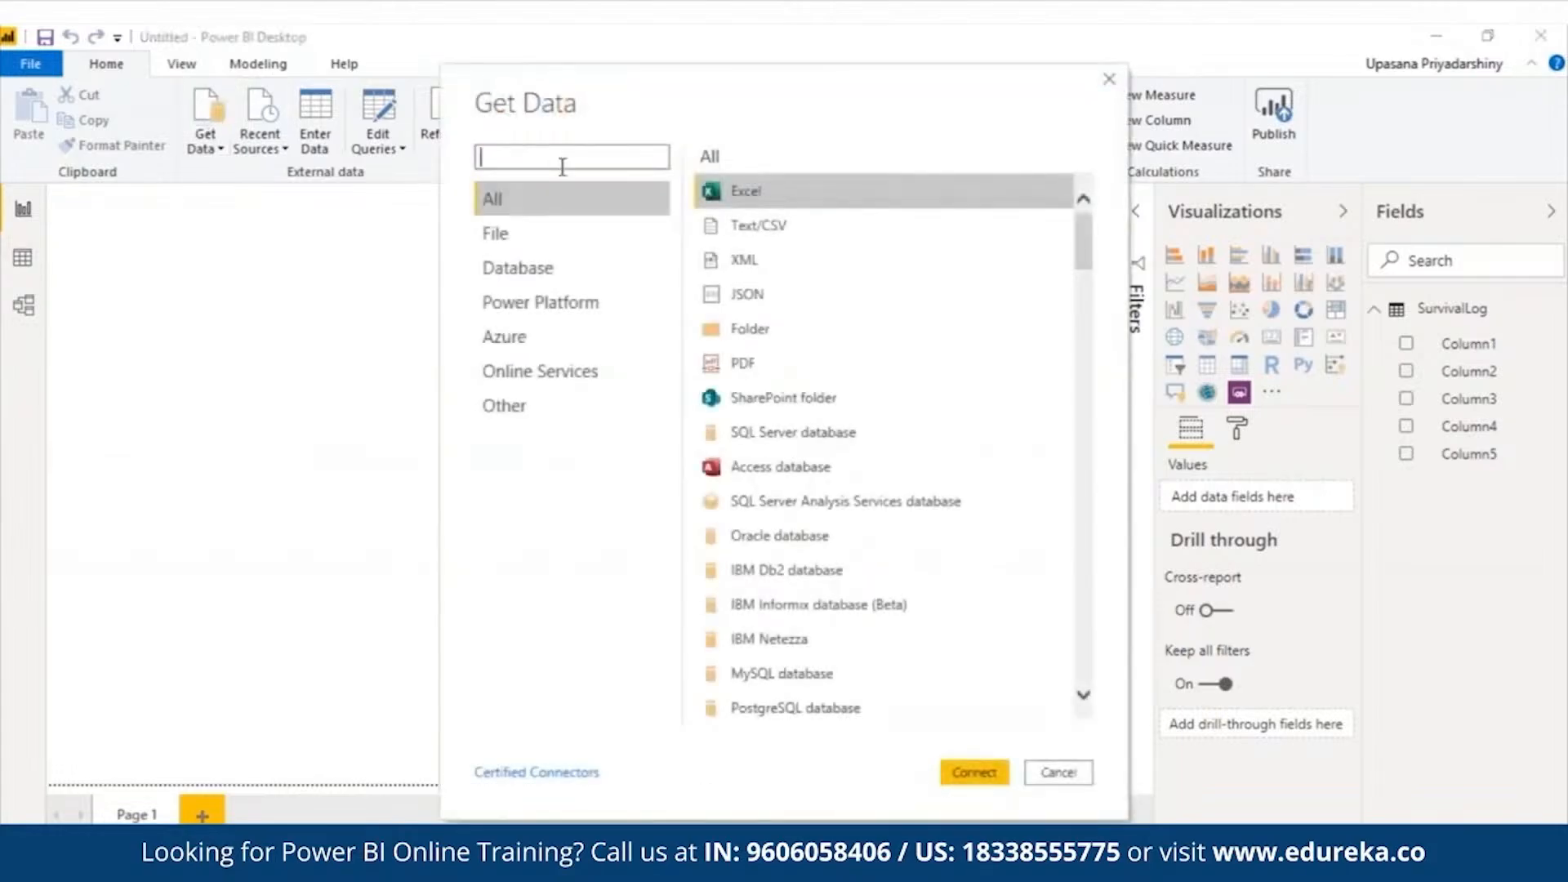
Create a new blank query from the Other category of data sources
click(527, 406)
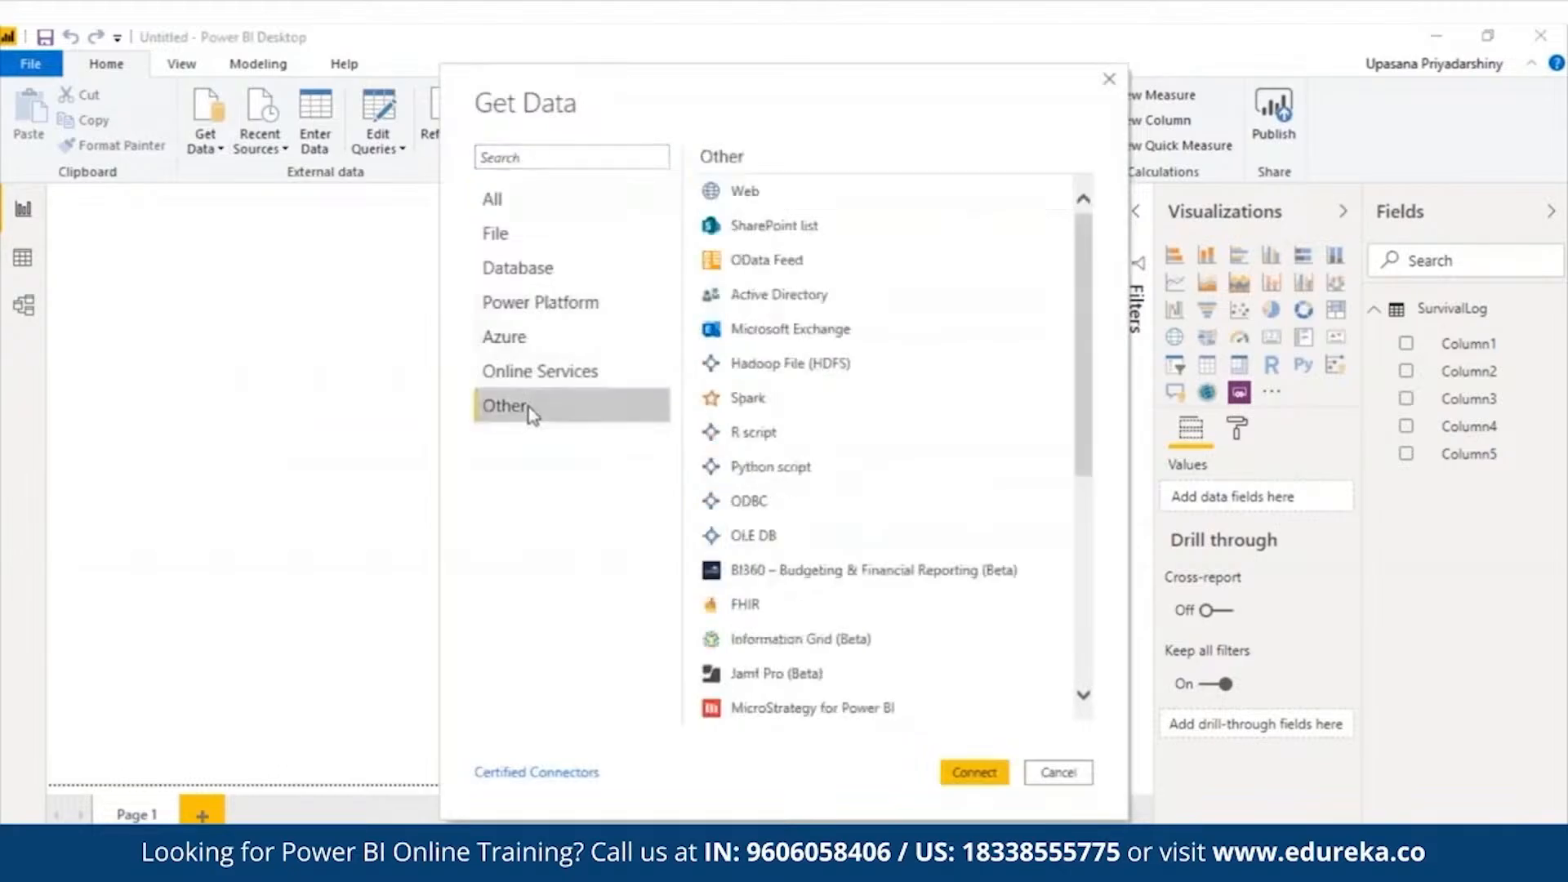
drag(1083, 422, 1117, 642)
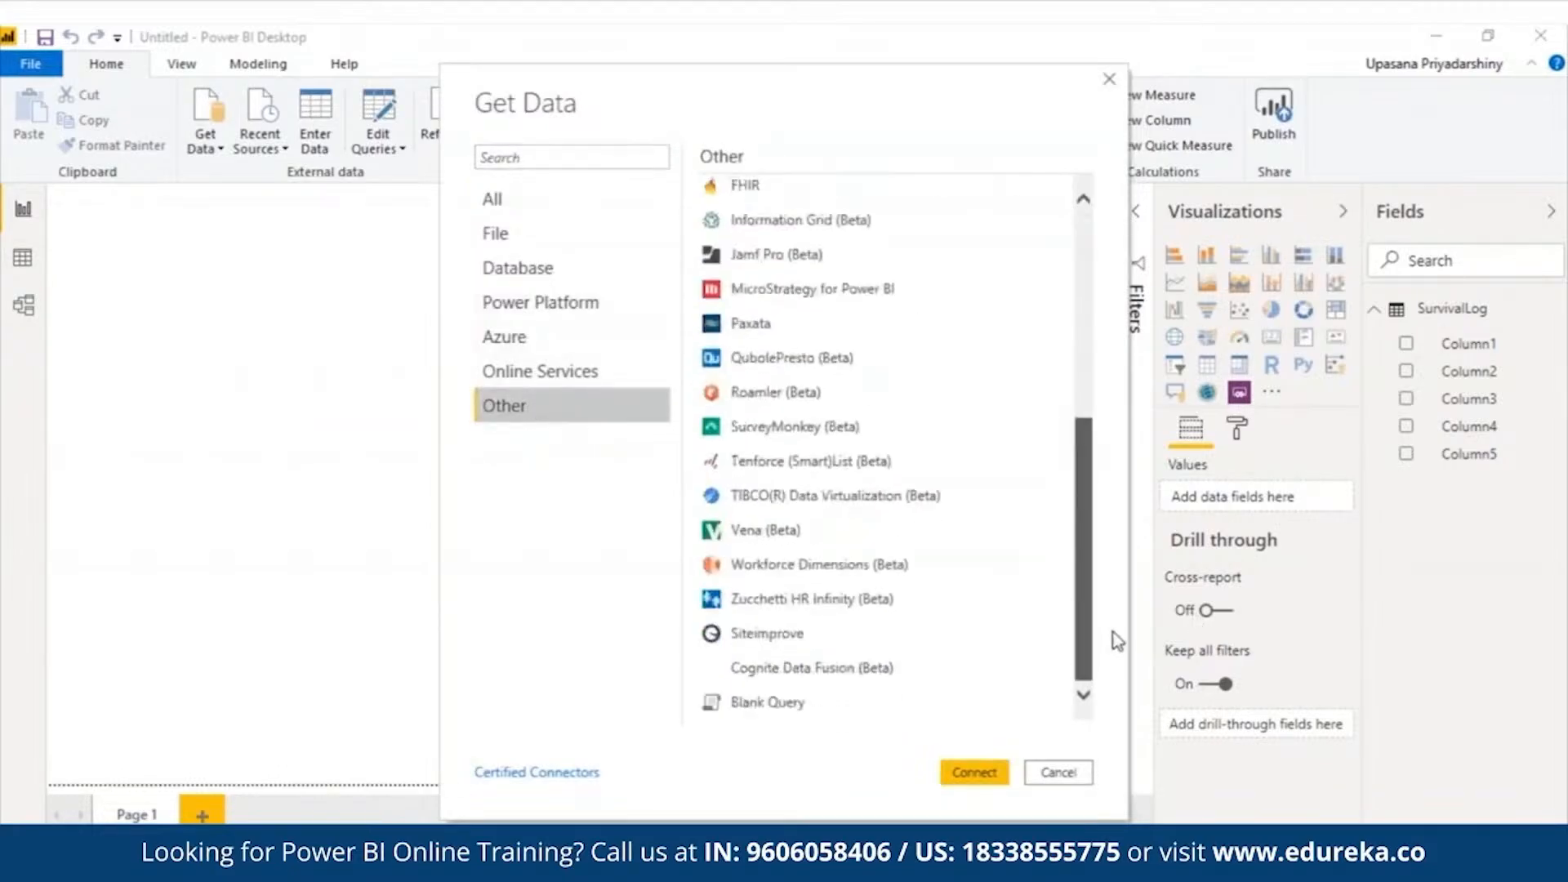
click(783, 706)
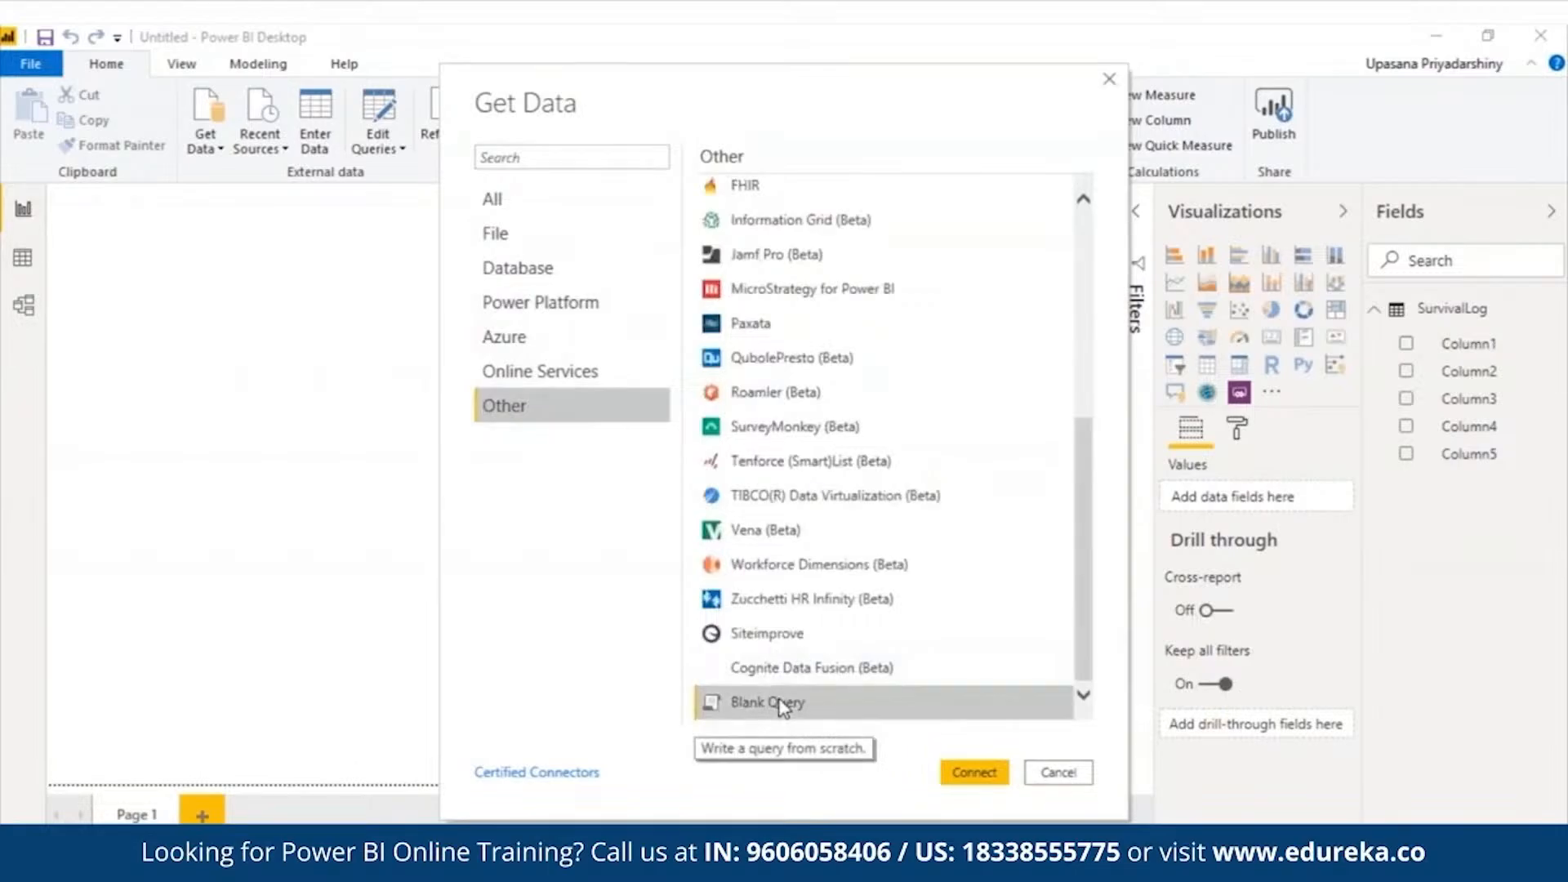
double_click(782, 706)
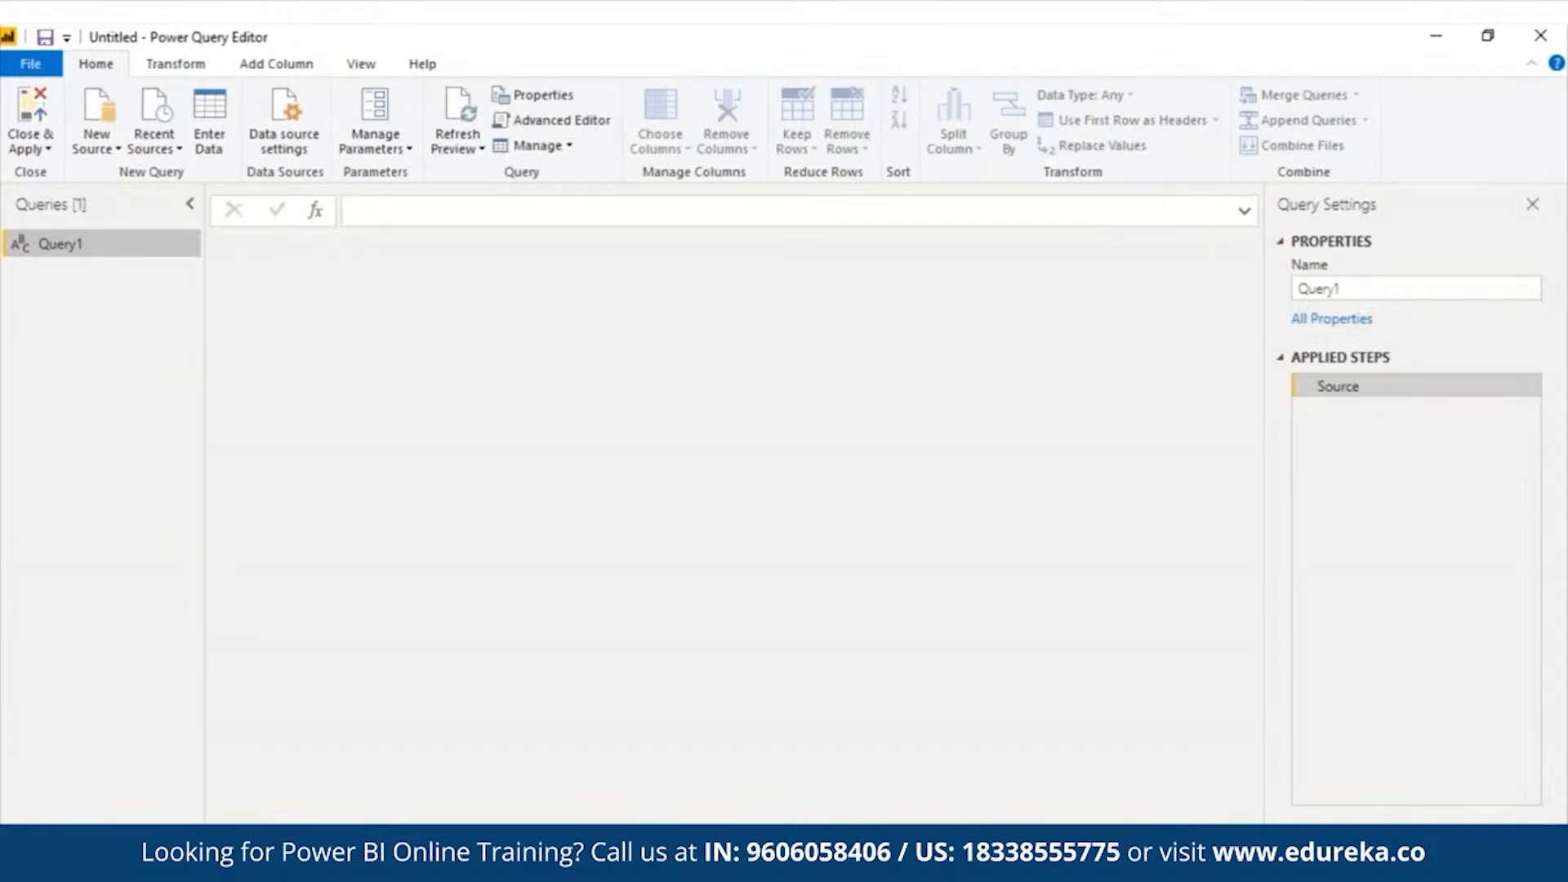
Rename the new blank query as SurvivalLog
right_click(166, 247)
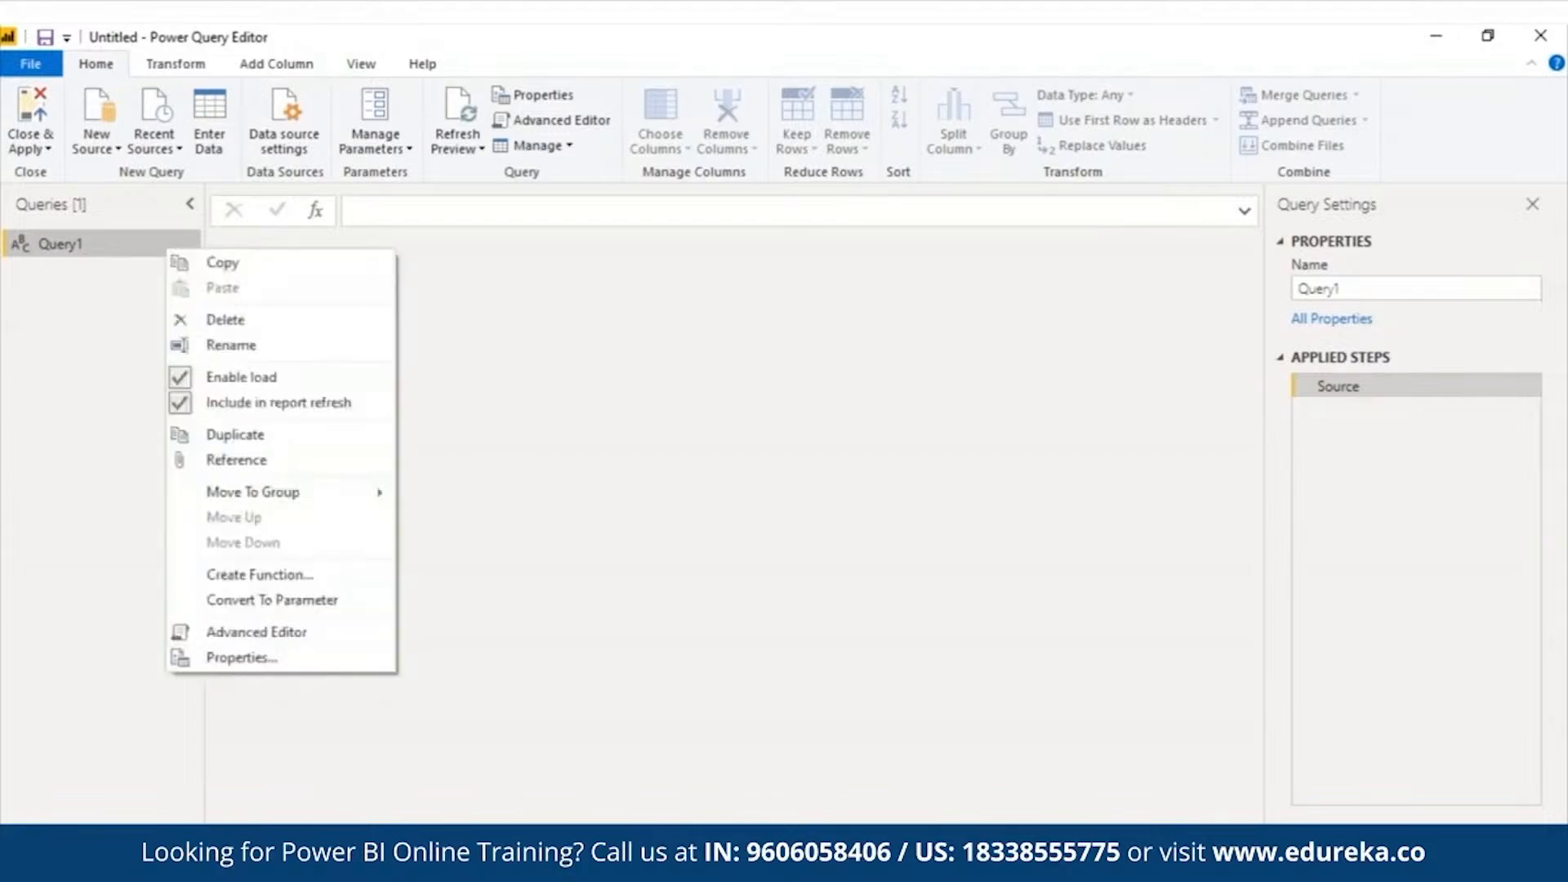
click(363, 353)
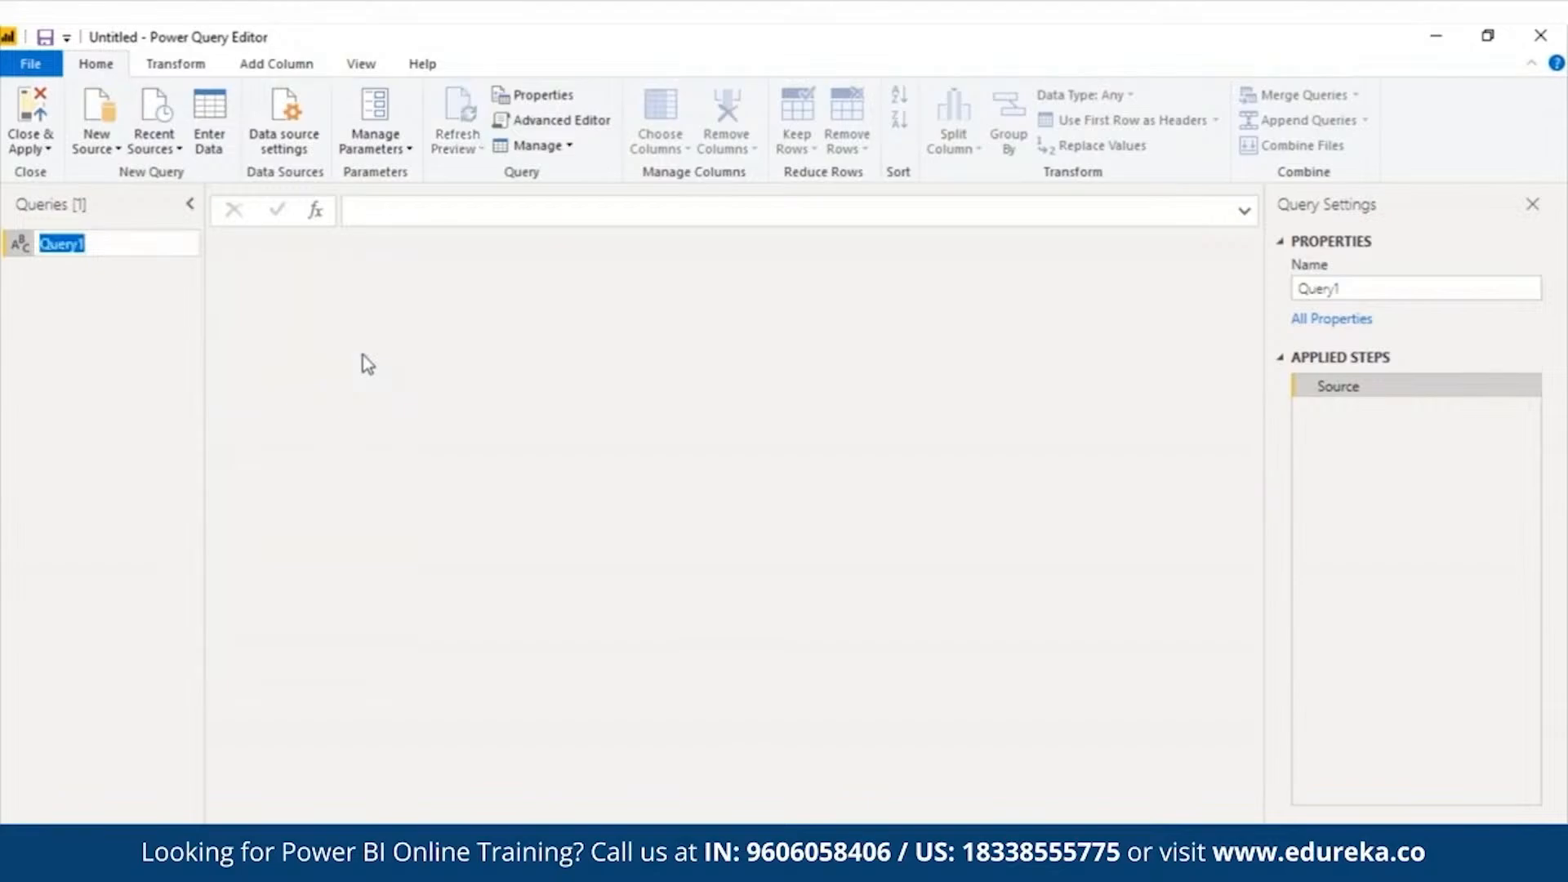
text(SurvivalLog)
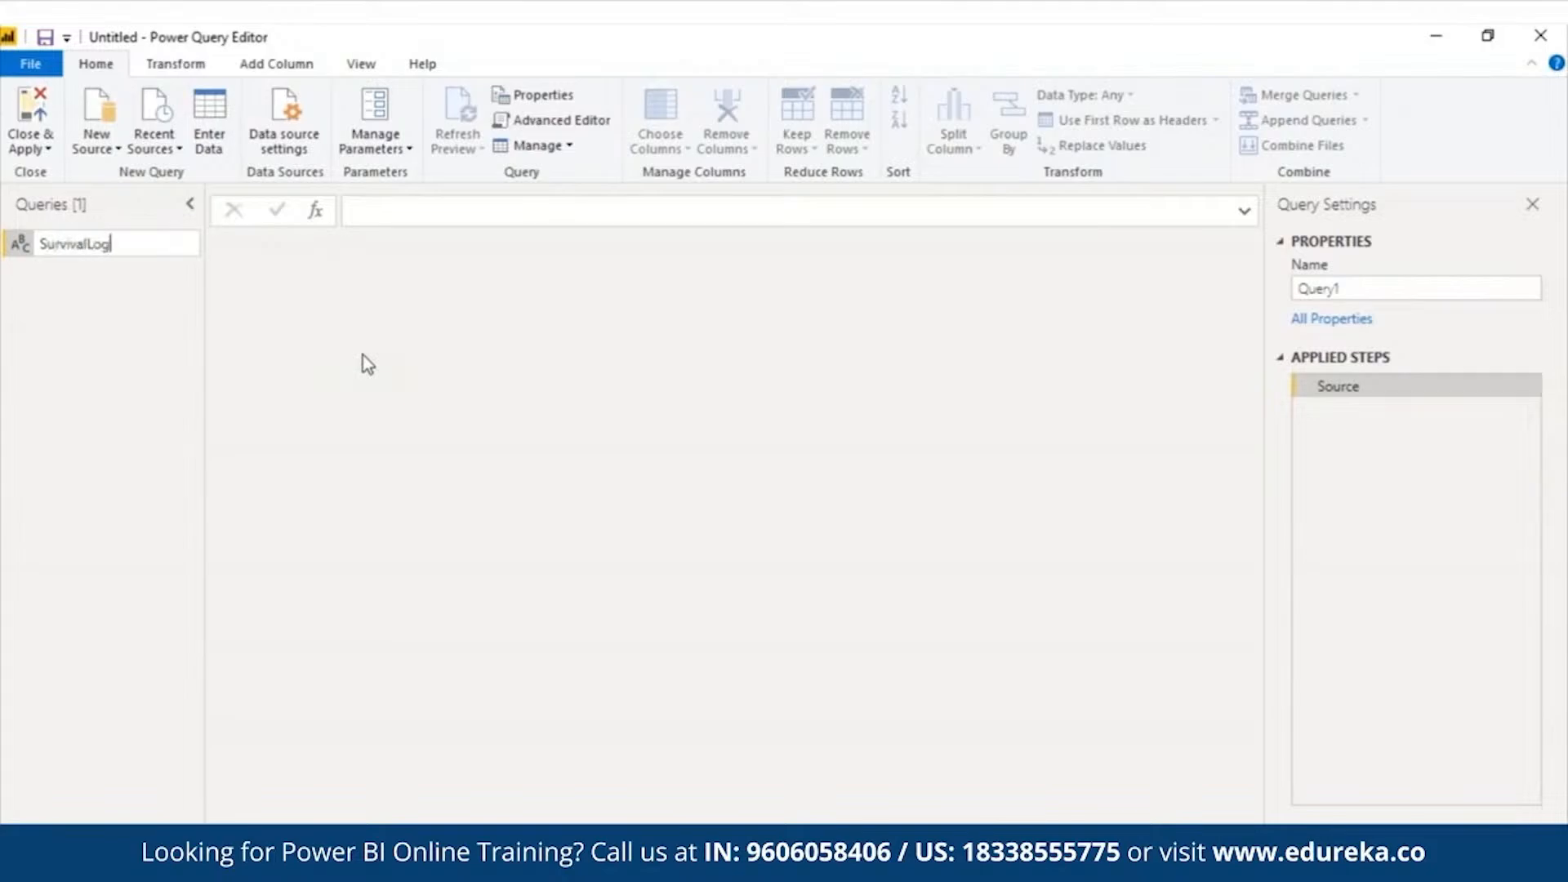
key(Return)
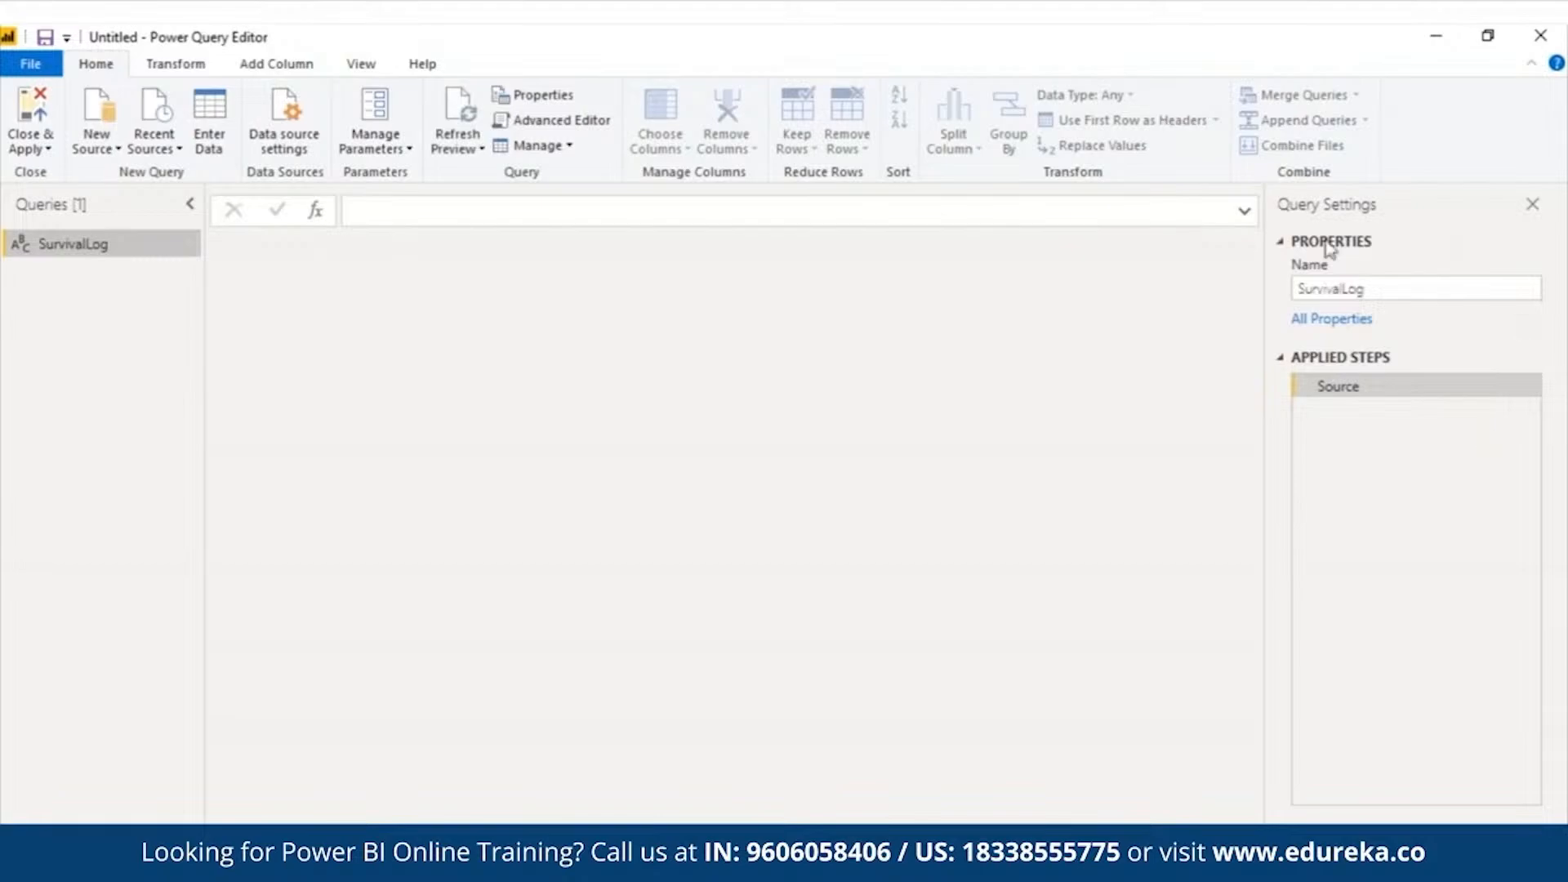
drag(1295, 295, 1379, 291)
click(1138, 313)
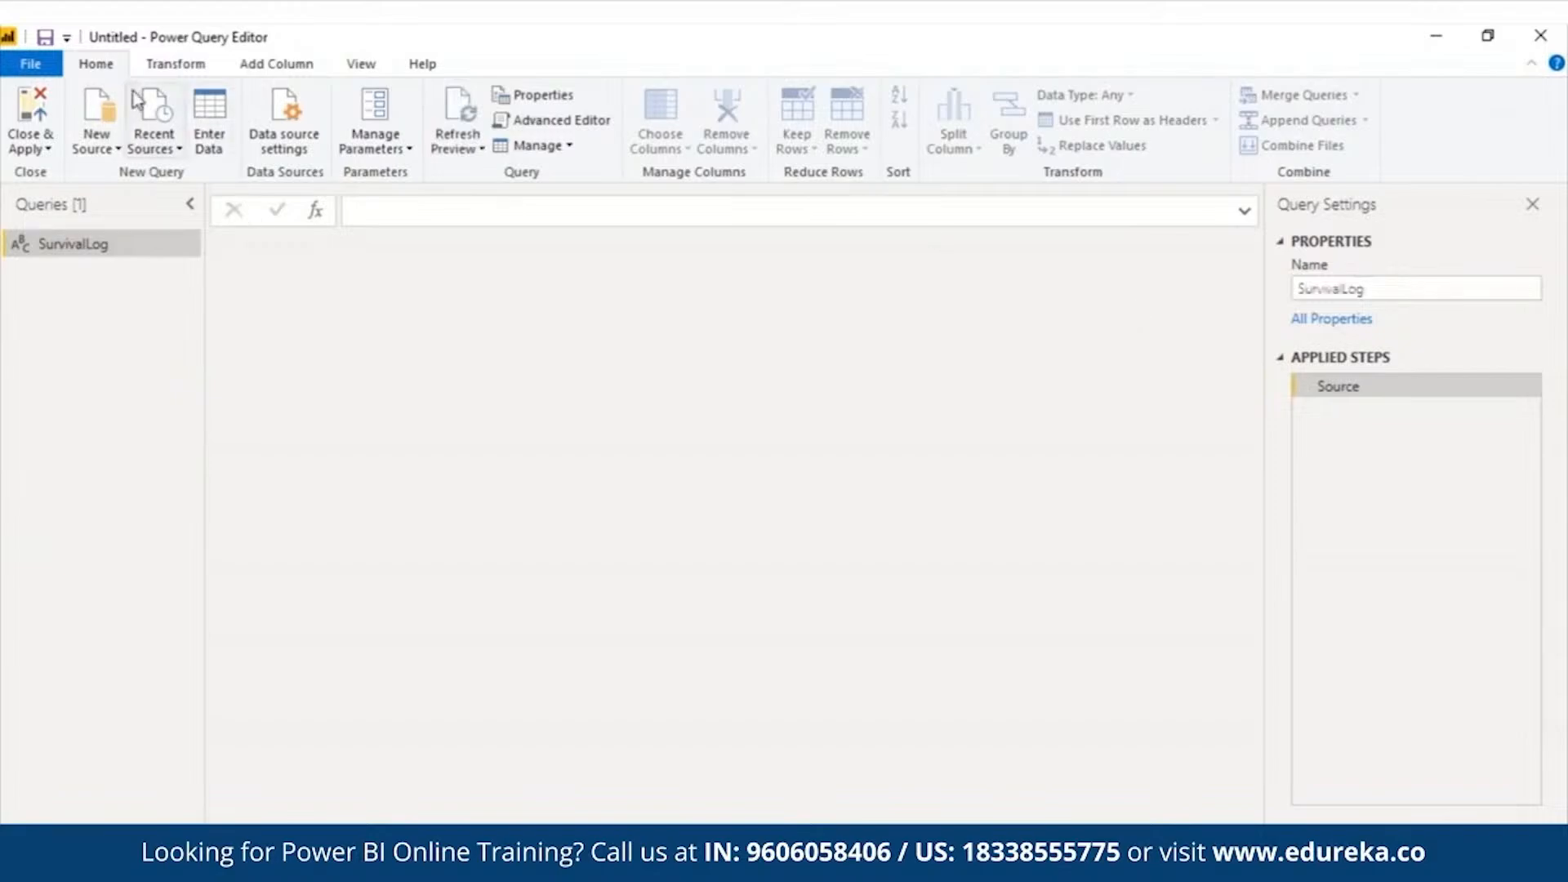
Open the SurvivalLog query in the Advanced Editor and examine its default Source assignment and in clause
click(357, 67)
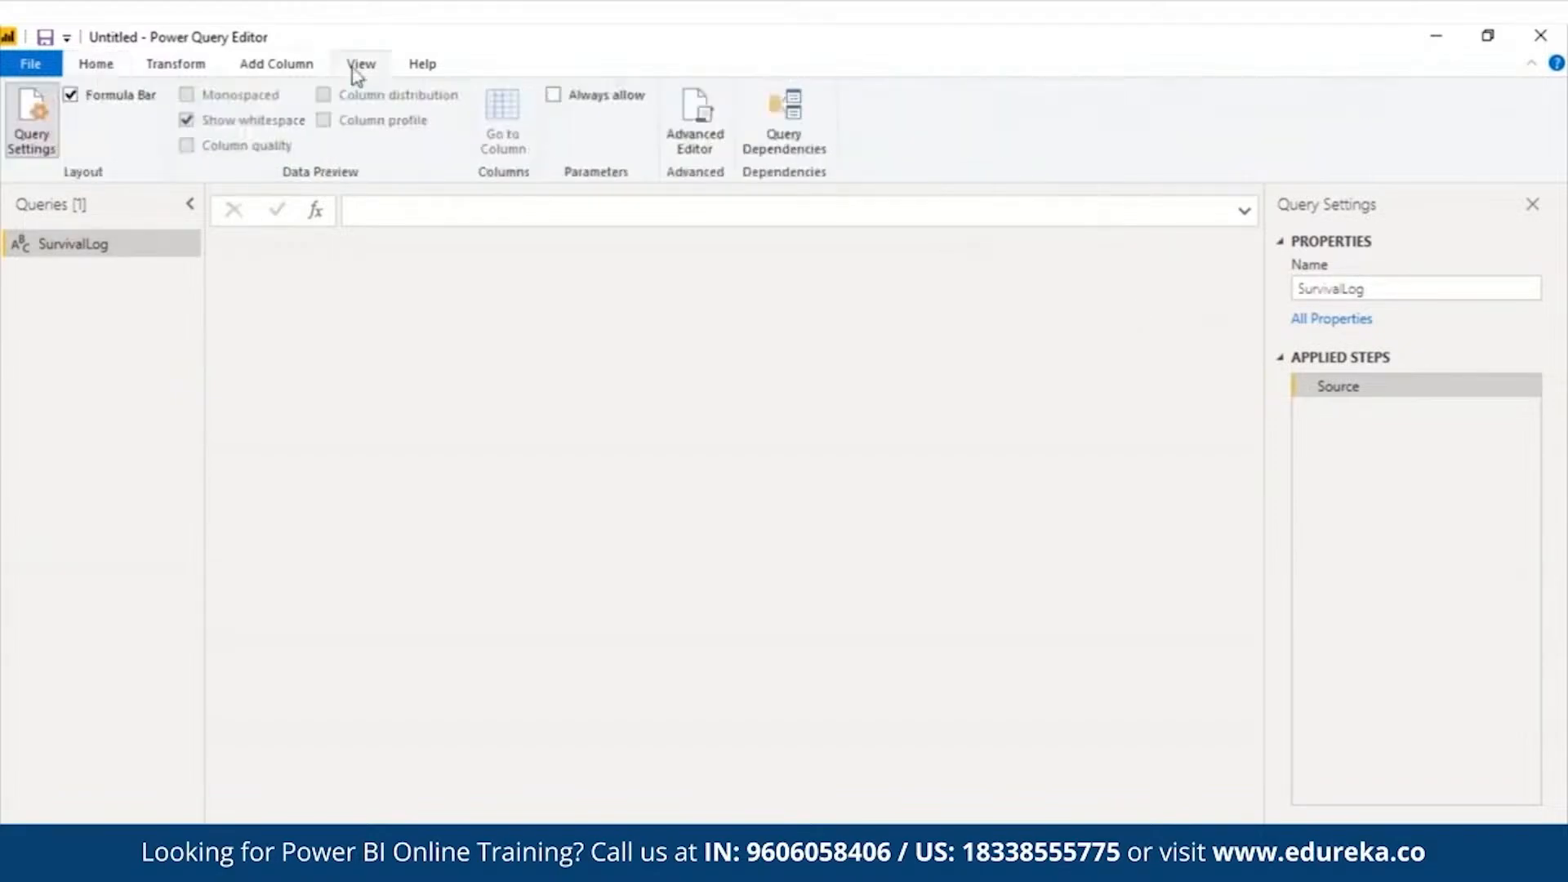
click(717, 114)
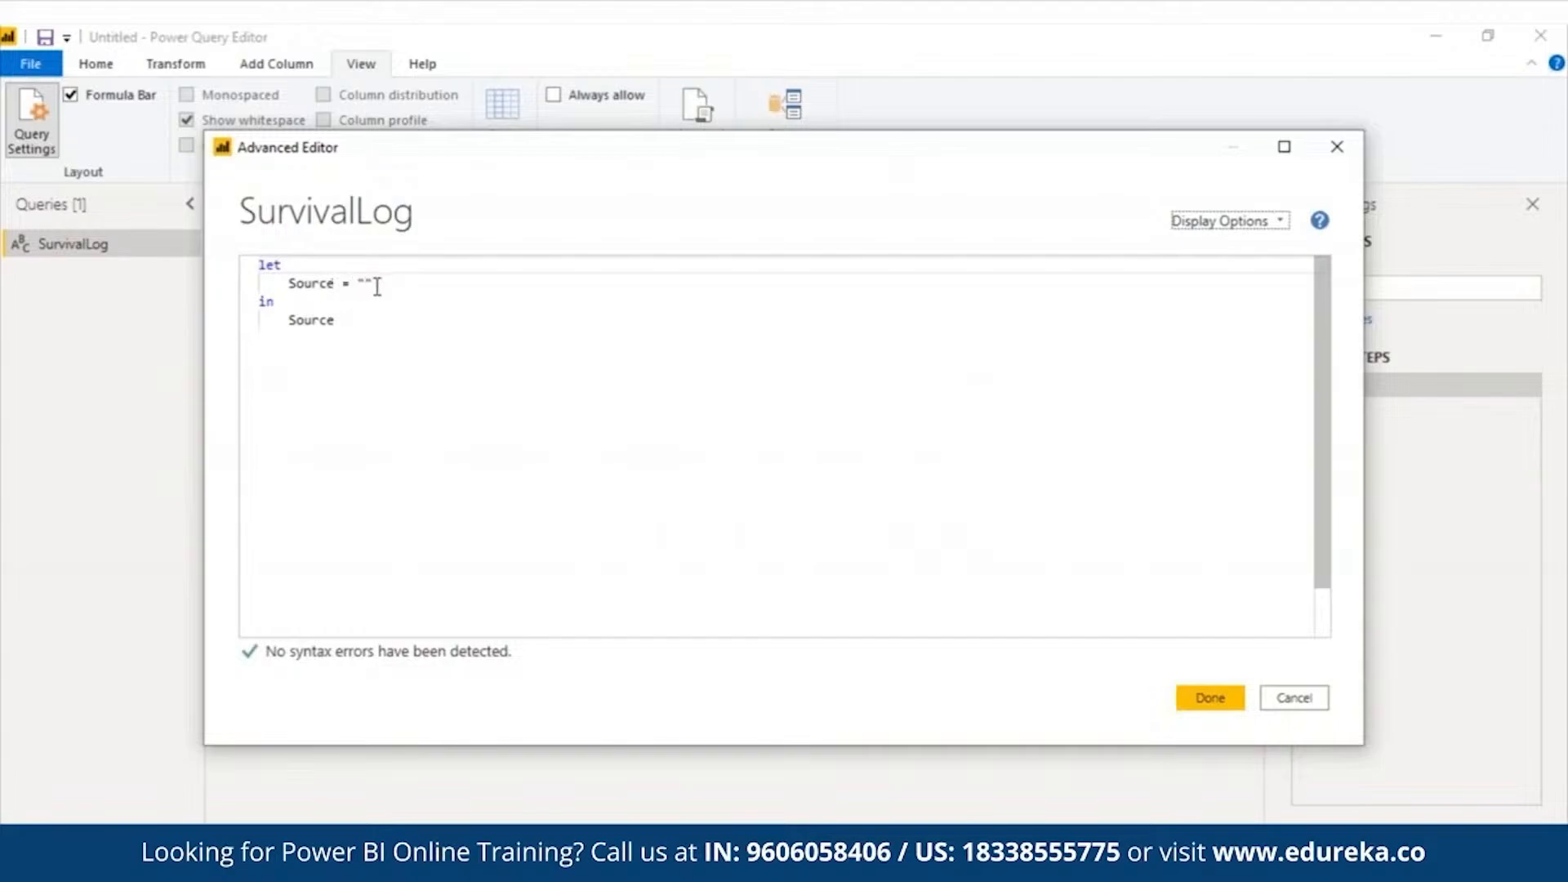
drag(374, 283, 354, 283)
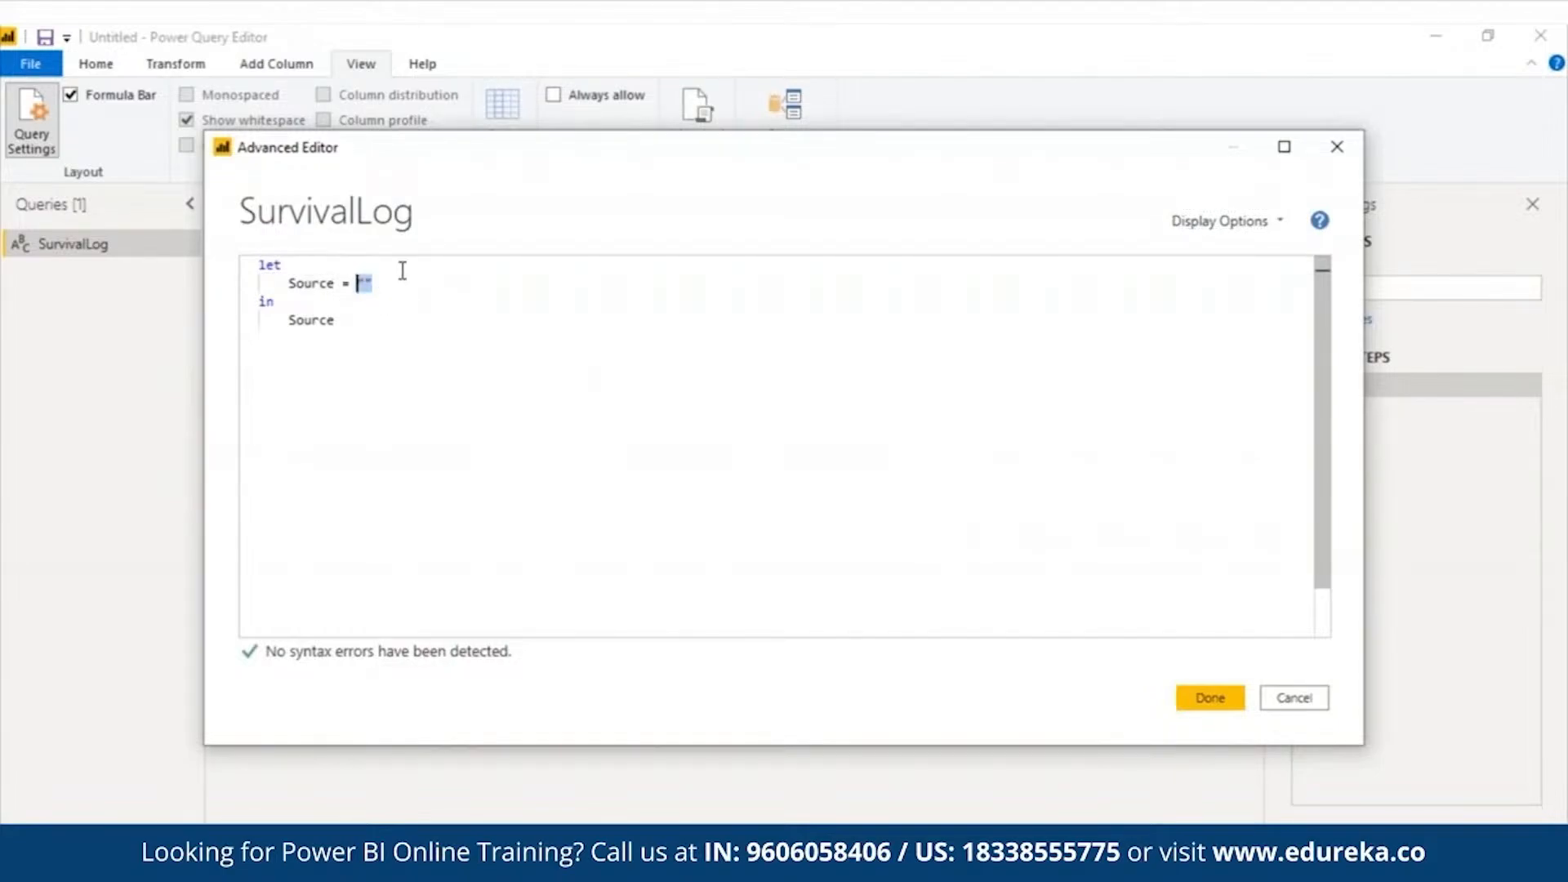
click(411, 318)
mouse_move(307, 321)
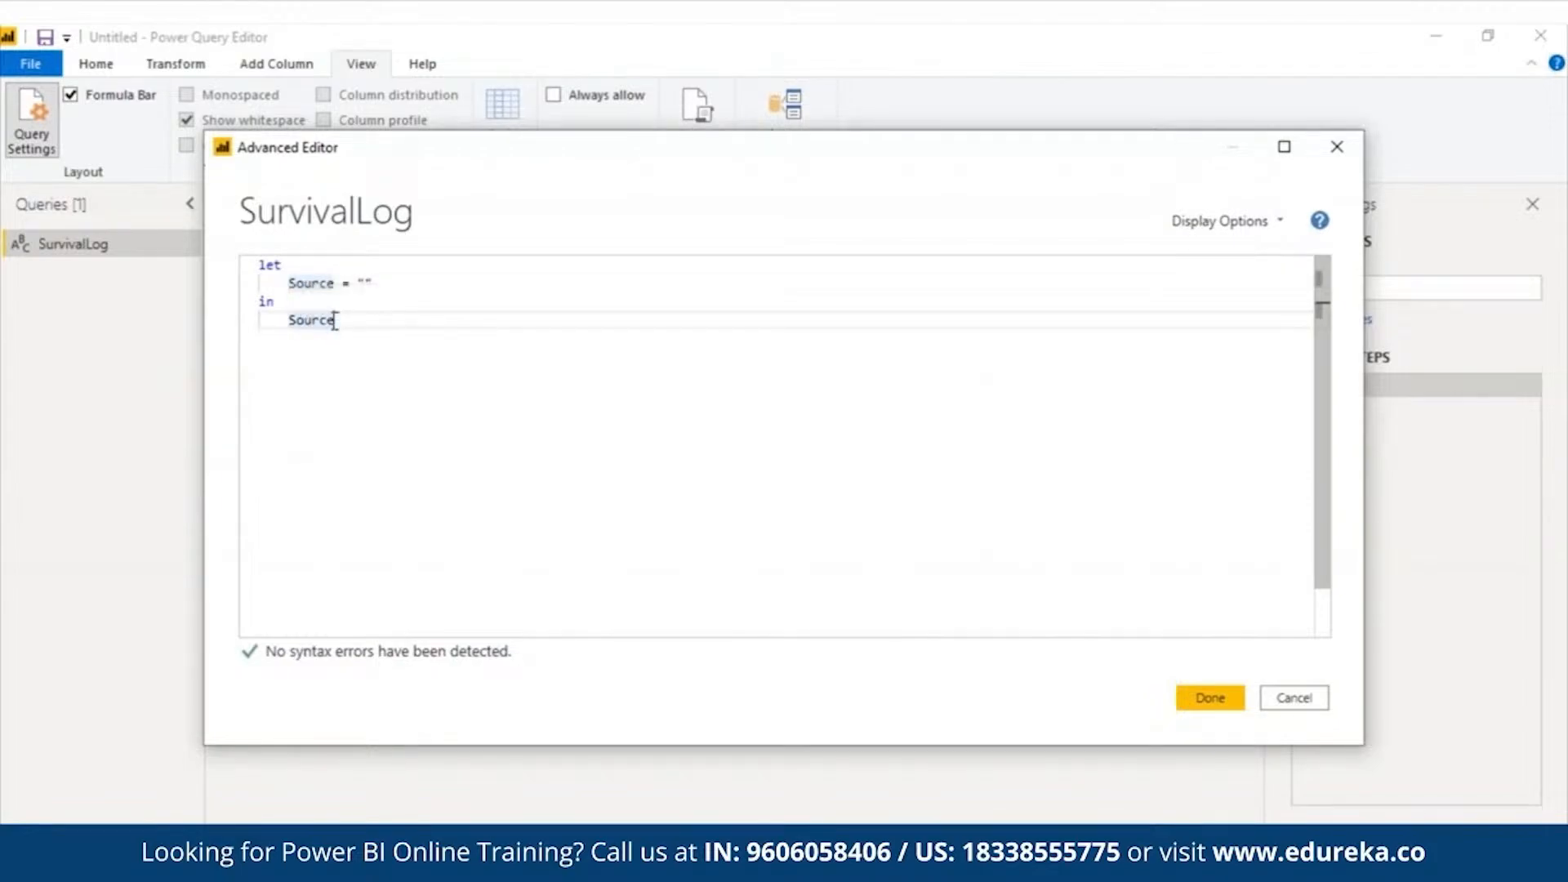
drag(335, 322, 281, 322)
click(386, 404)
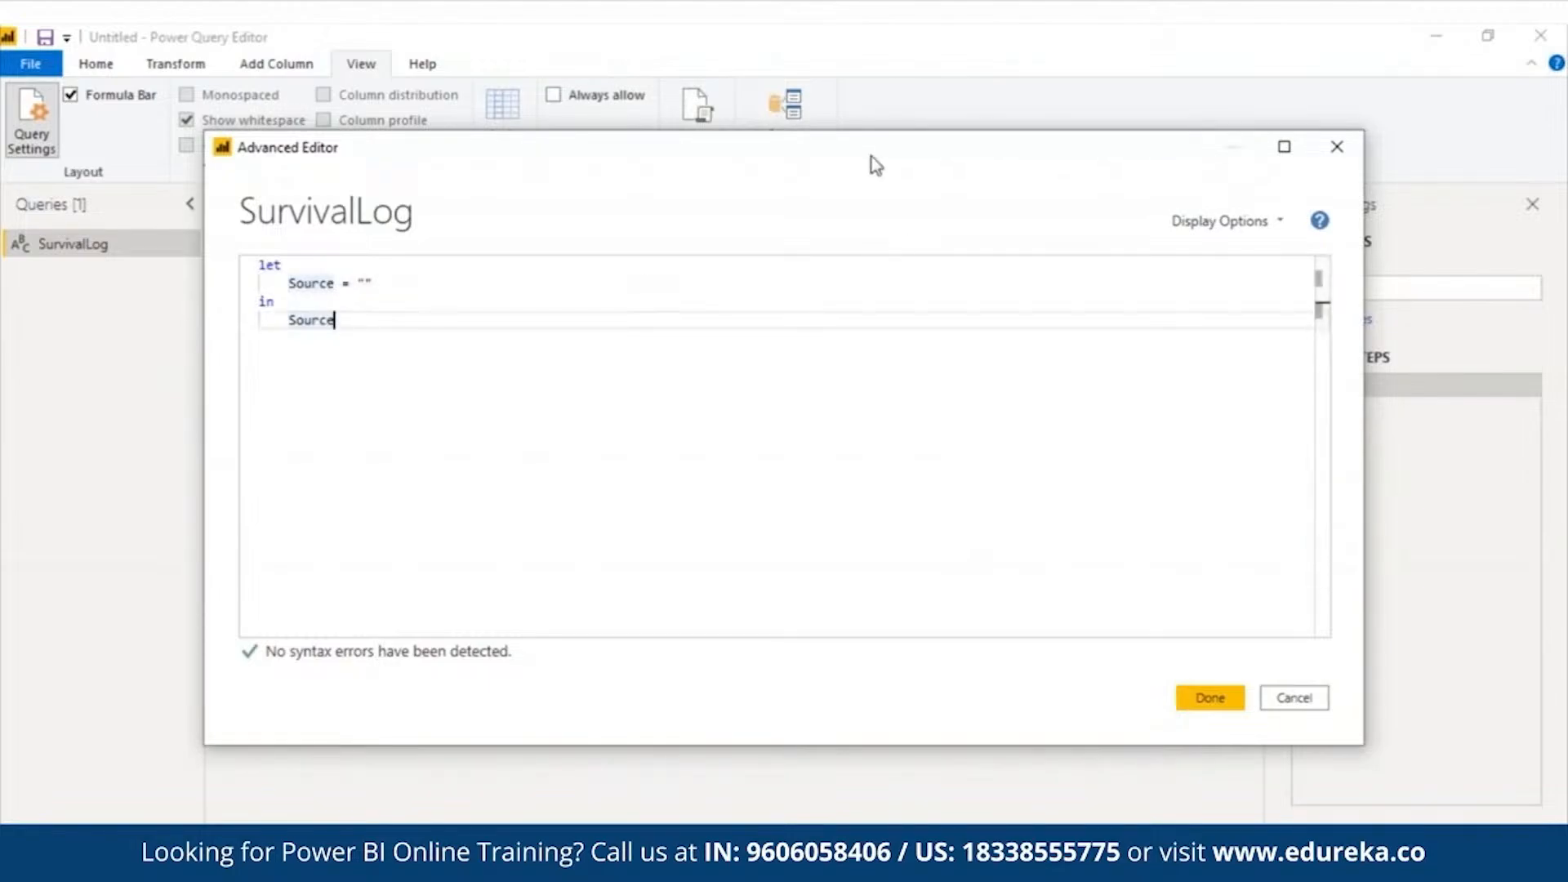
drag(870, 156, 753, 158)
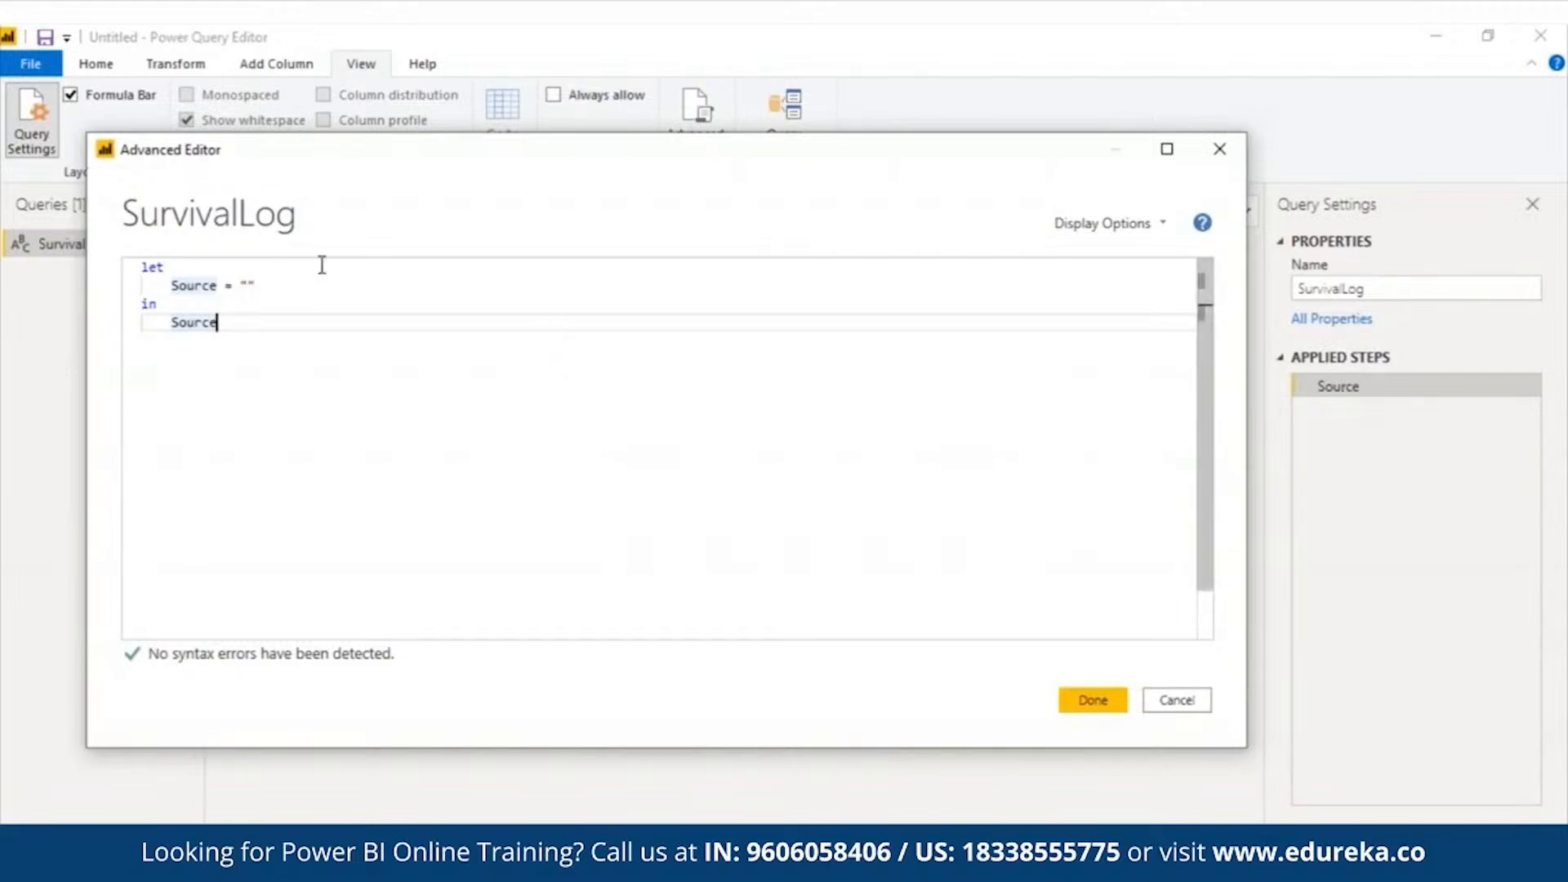
Replace the default code with a GetPassengers Csv.Document expression loading C:\DataFiles\titanic.csv, delimiter "," and encoding 1252, with the in GetPassengers clause on its own line
drag(220, 325, 139, 268)
text(let GetPassengers = Csv.Document(File.Contents("C:\DataFiles\titanic.csv"), [Delimiter=",", Encoding=1252]) in GetPassengers)
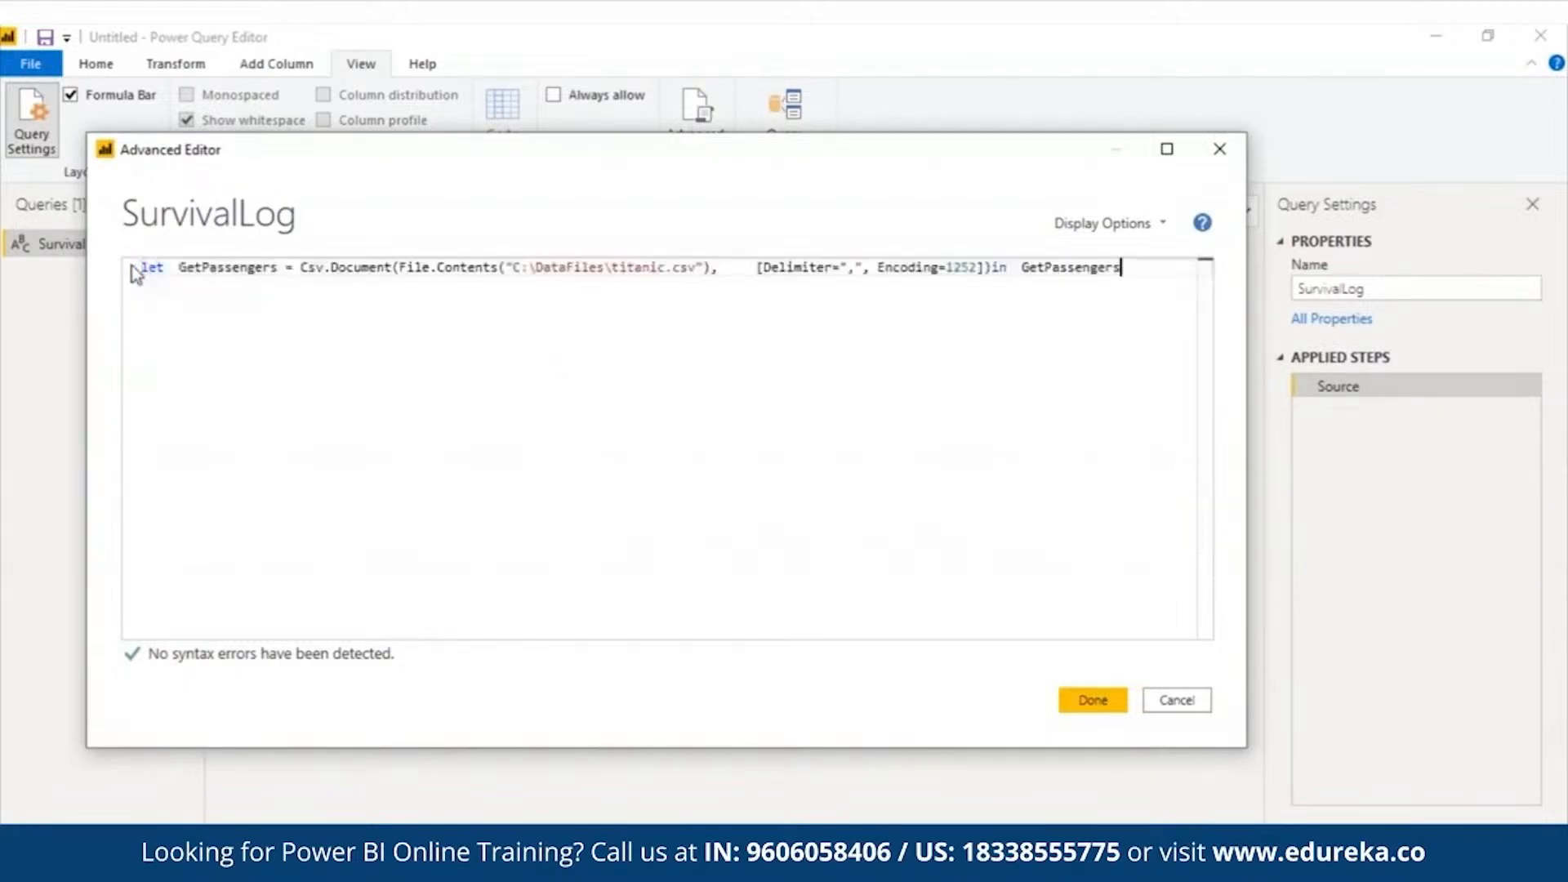
click(991, 265)
key(Return)
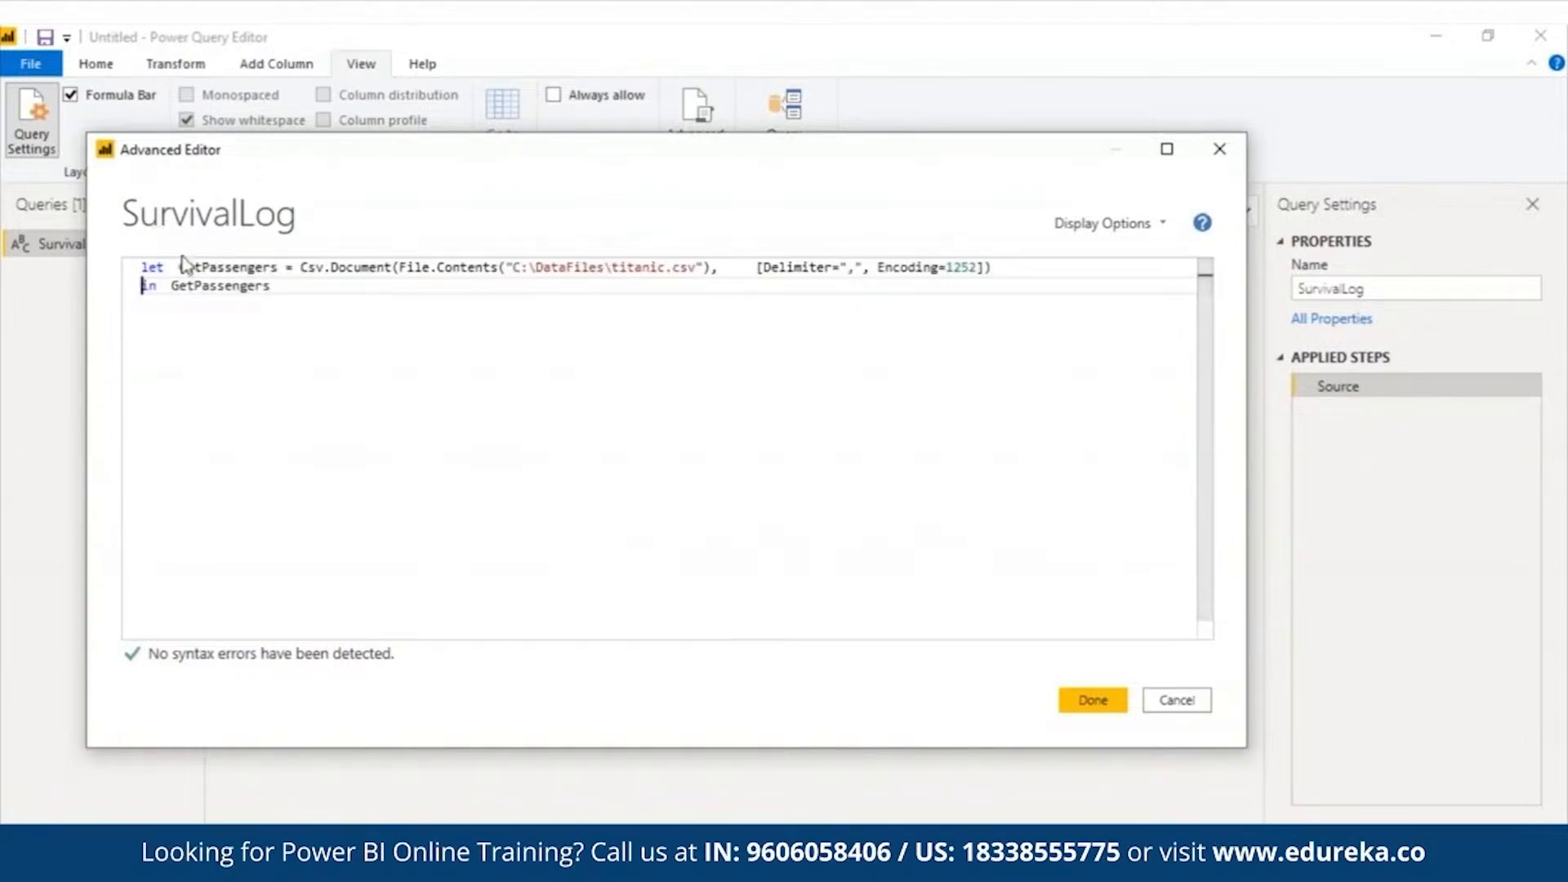
Examine the parts of the GetPassengers expression: variable name, Csv.Document, File.Contents, file path, delimiter and encoding
drag(178, 268, 275, 270)
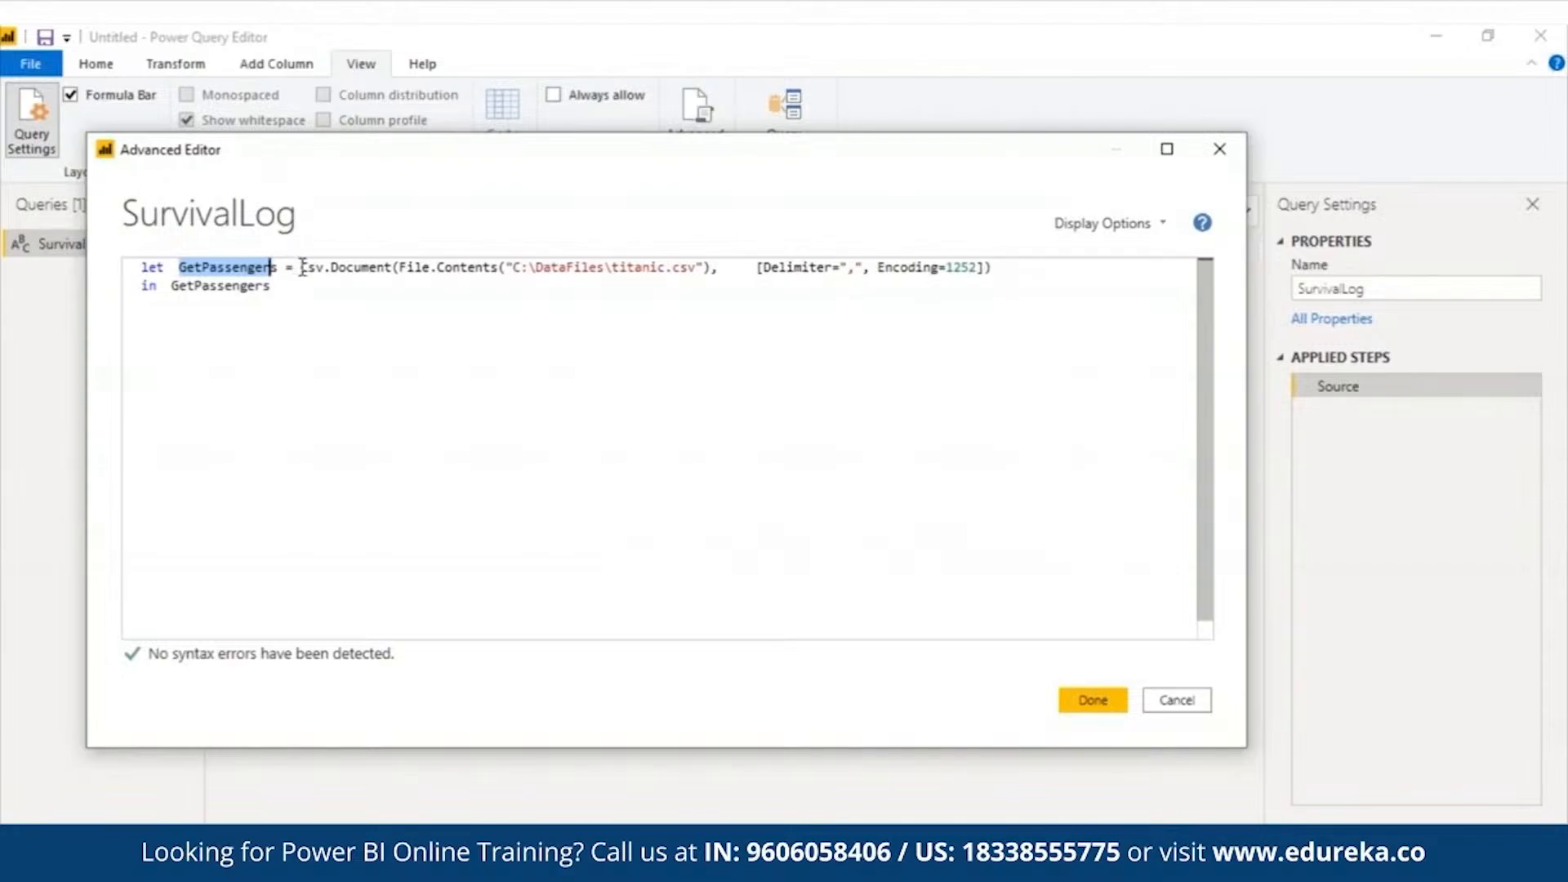
drag(301, 267, 393, 266)
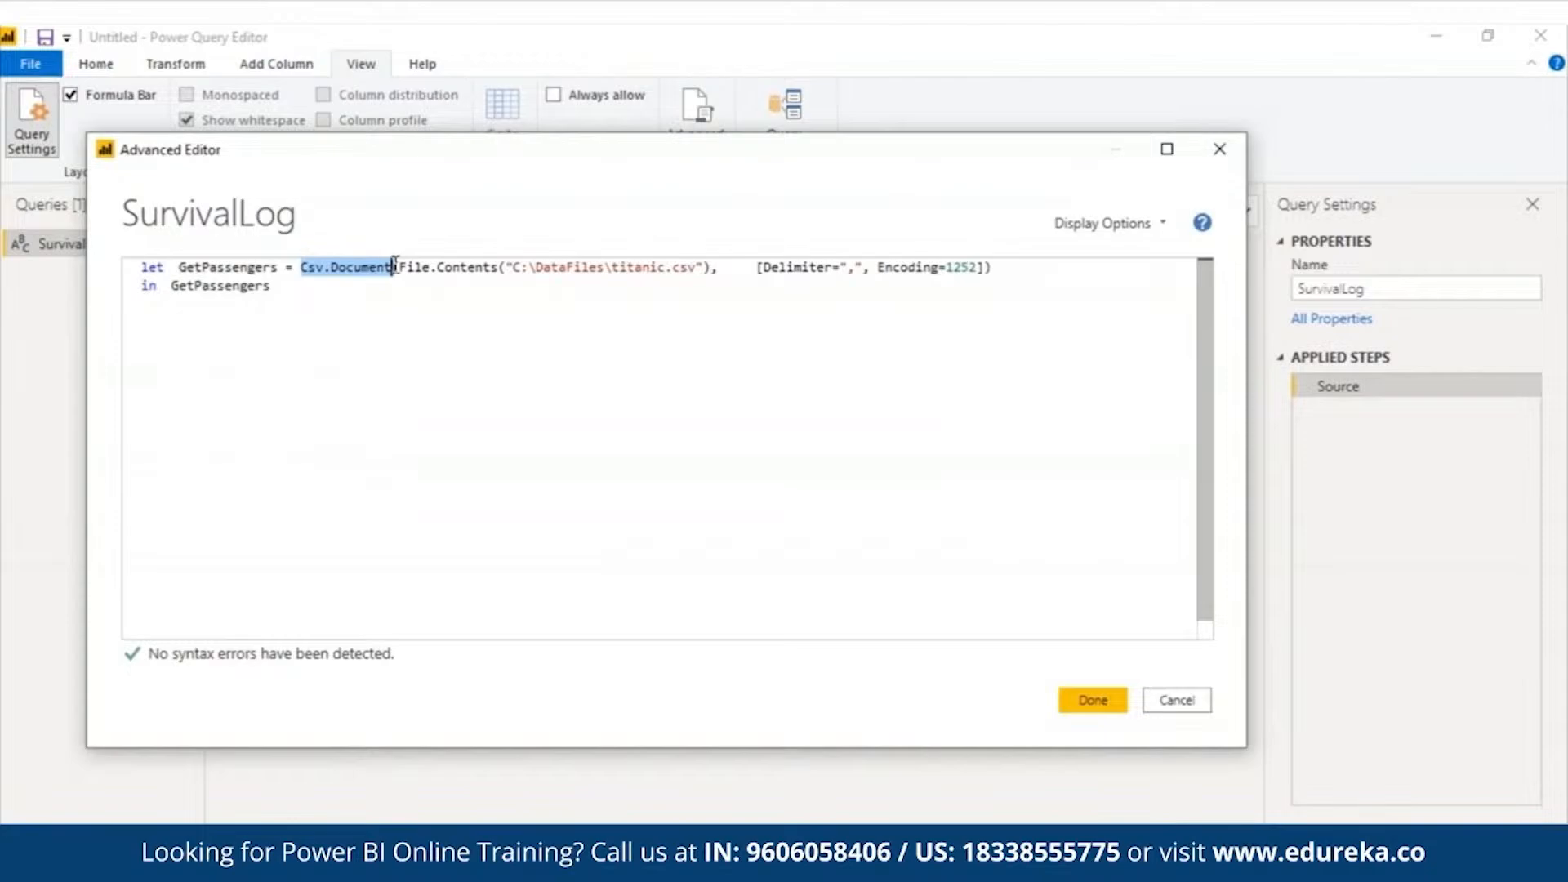
mouse_move(391, 268)
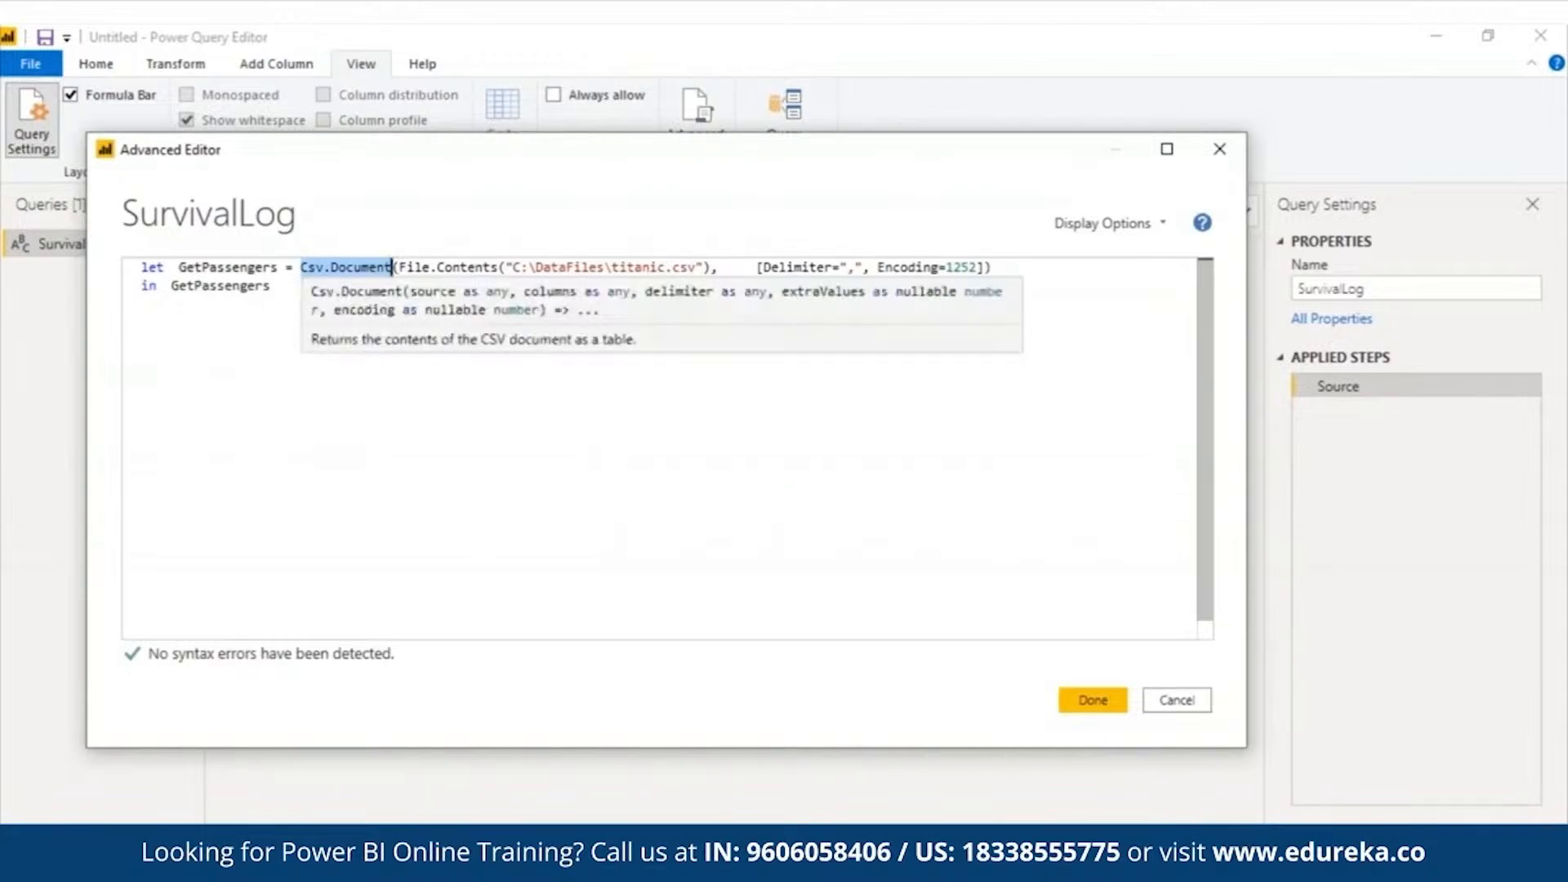
click(398, 267)
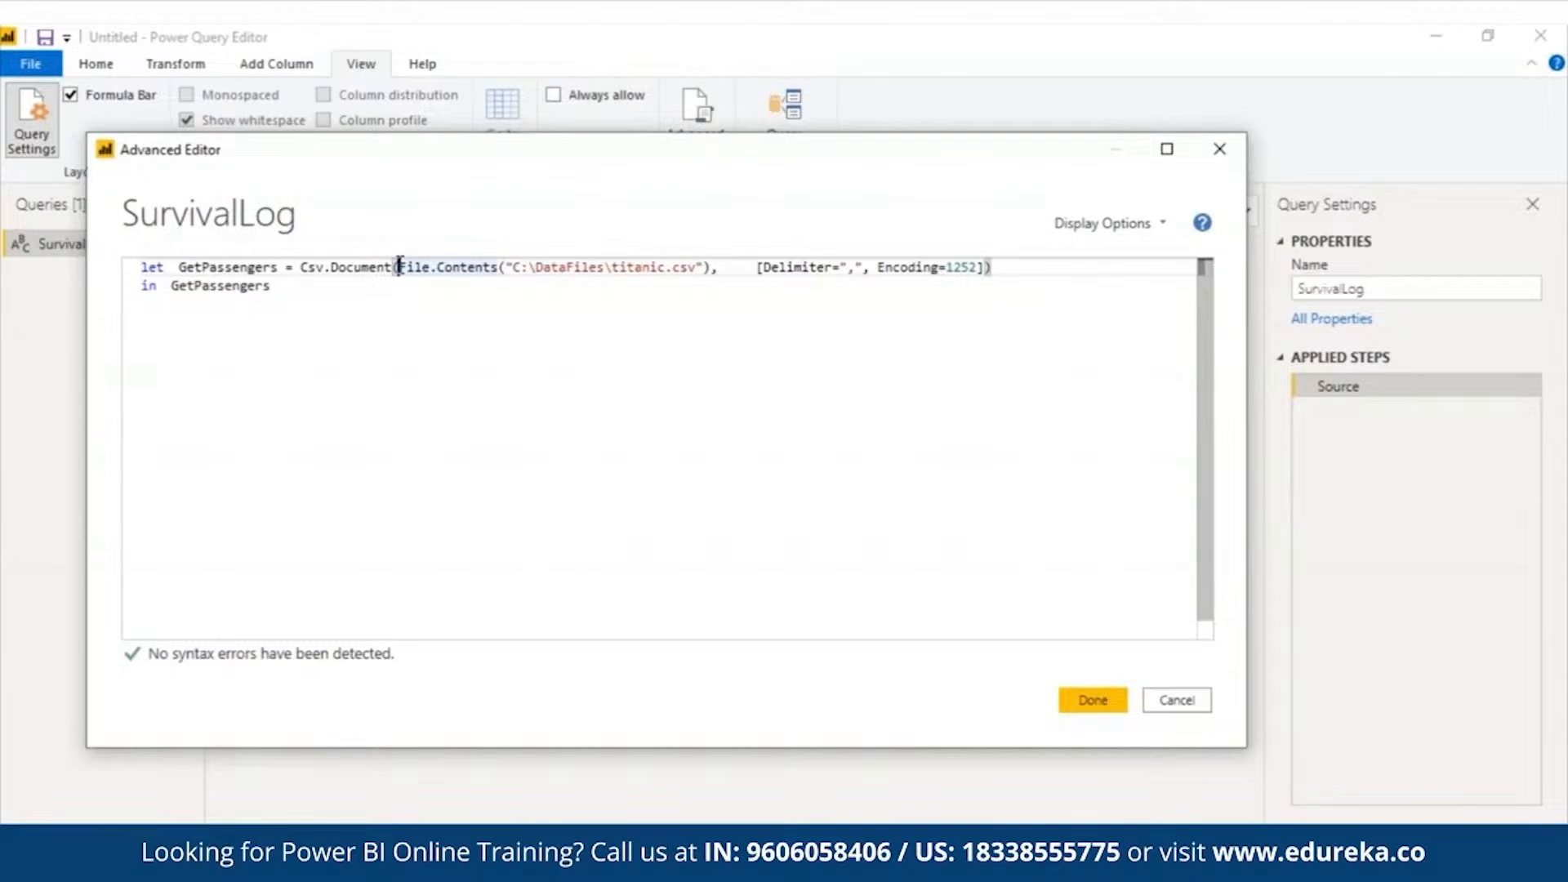
drag(399, 267, 499, 267)
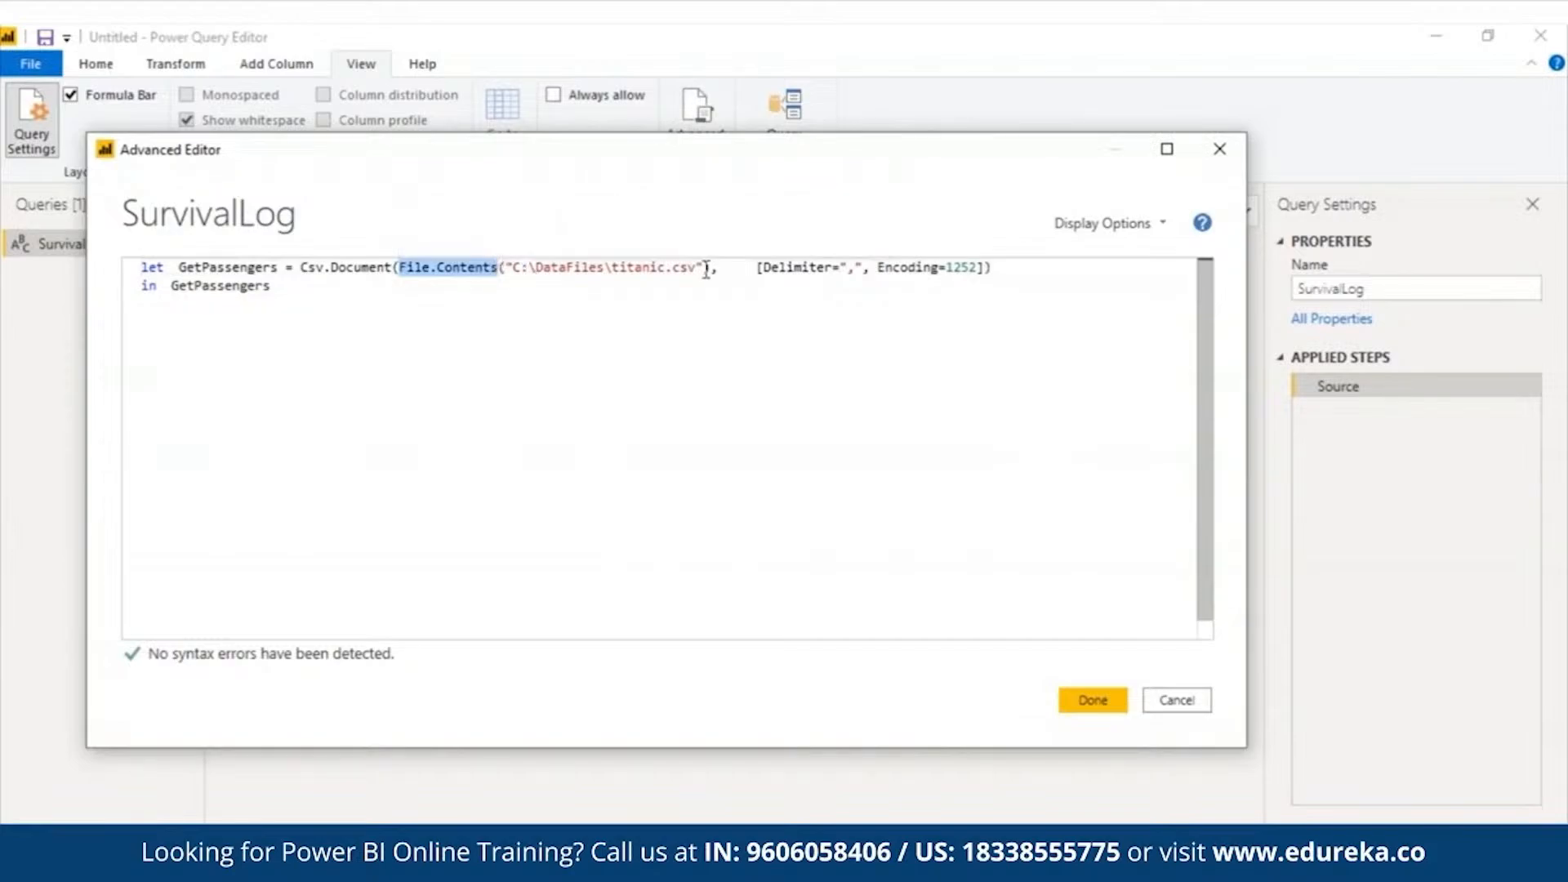
drag(696, 268, 512, 268)
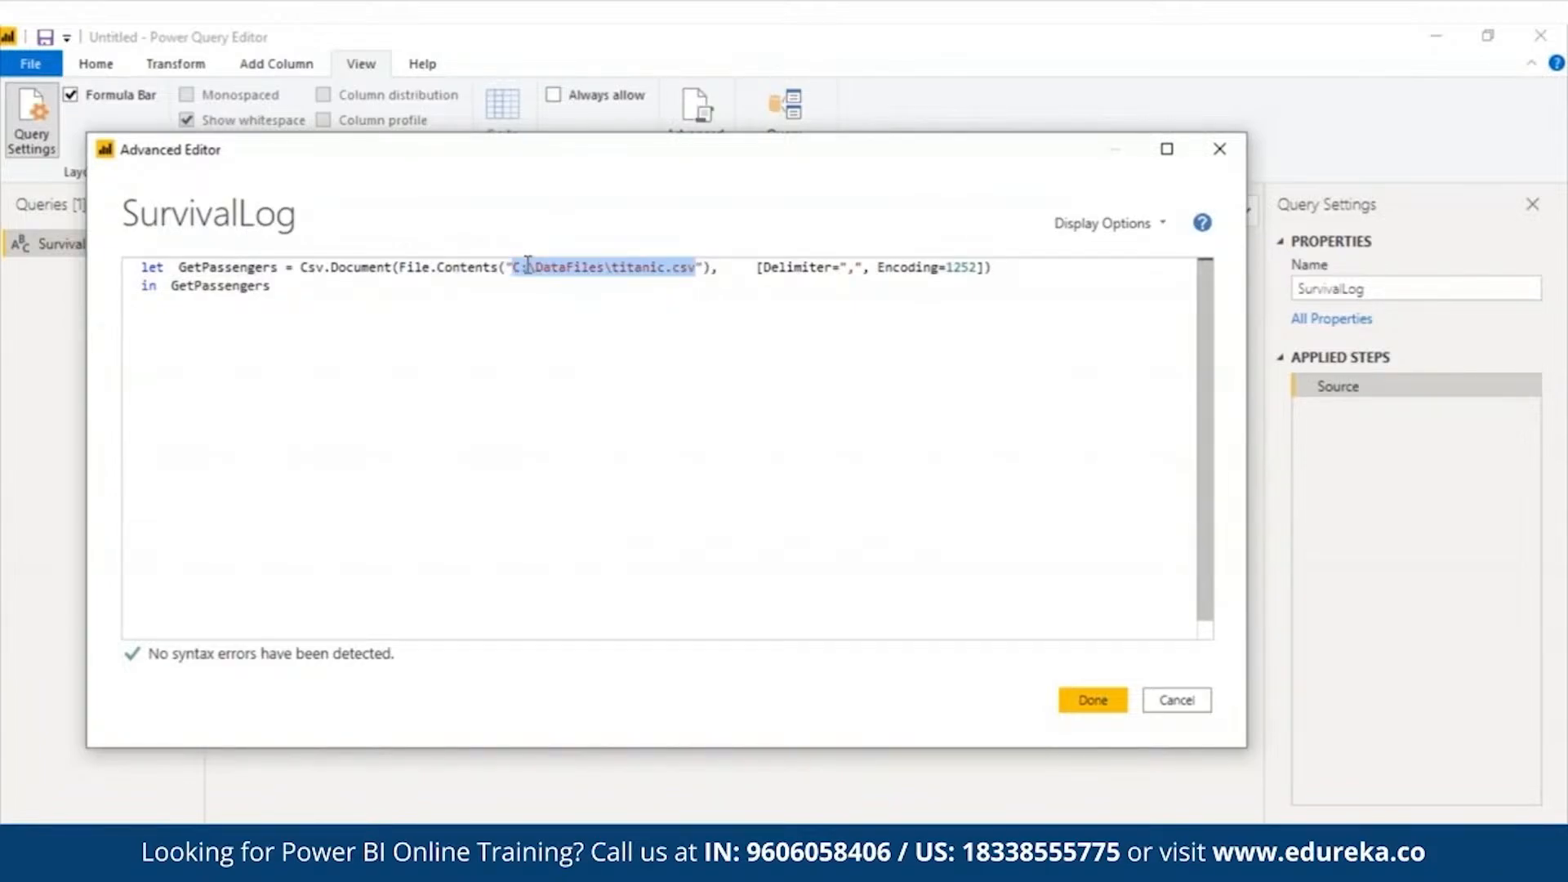
click(750, 266)
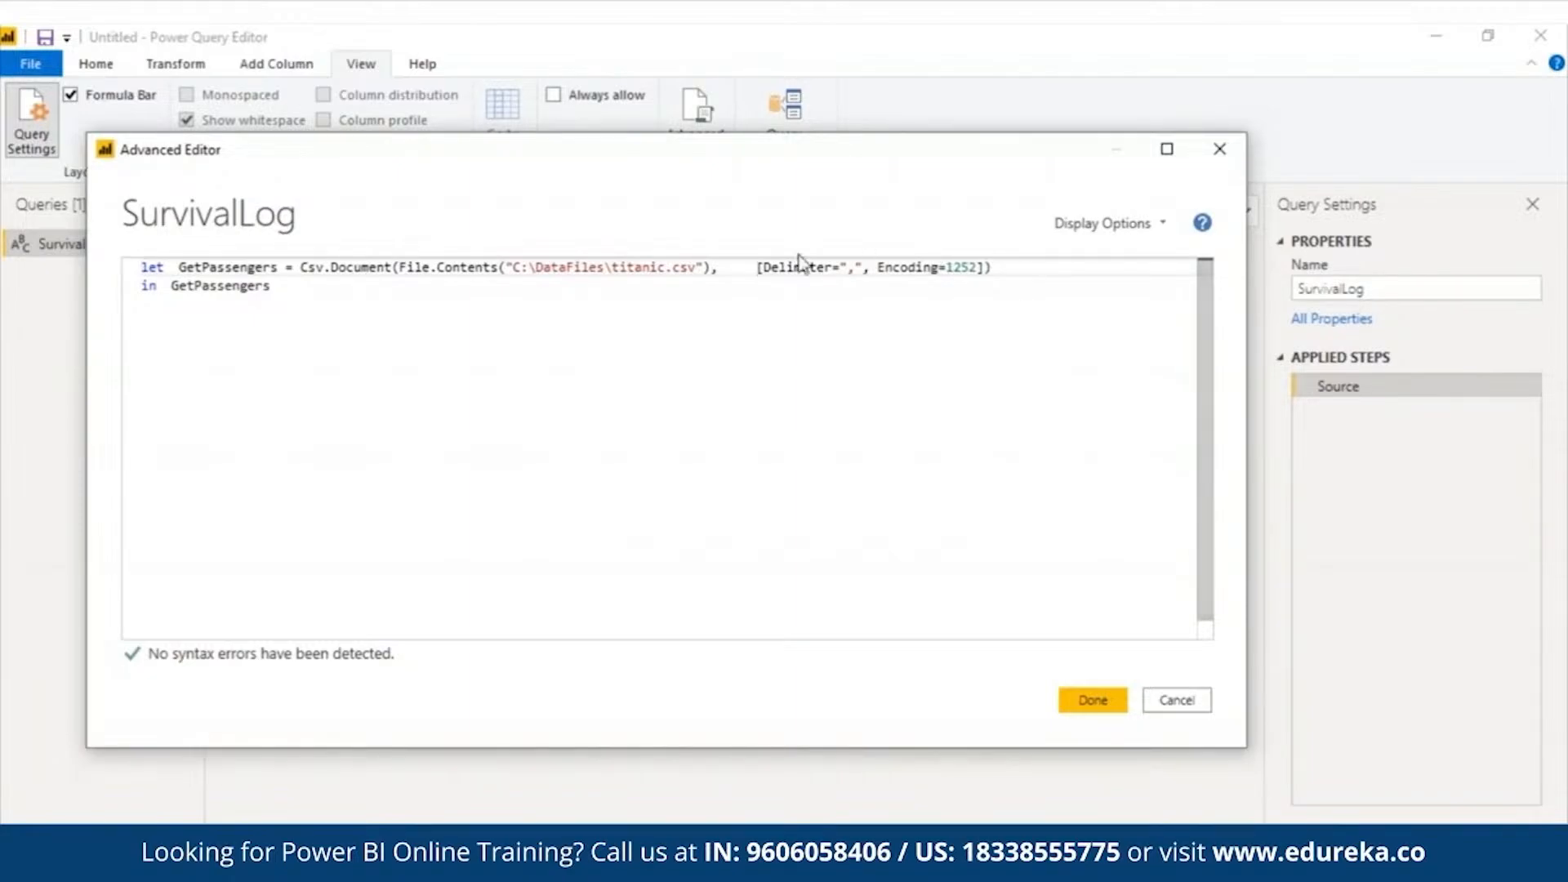
double_click(852, 266)
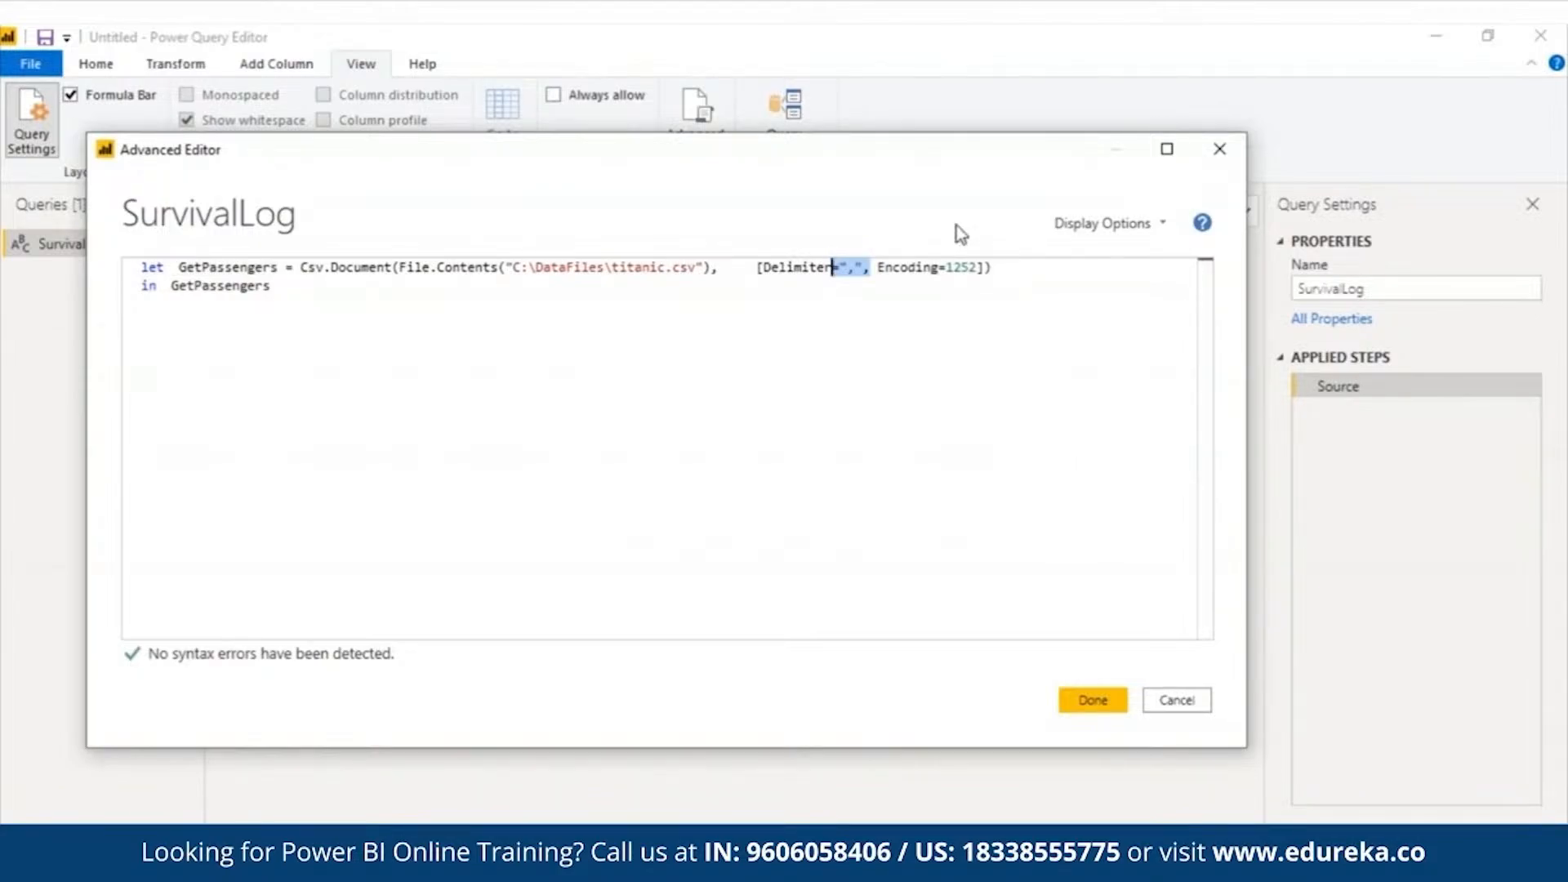
double_click(966, 267)
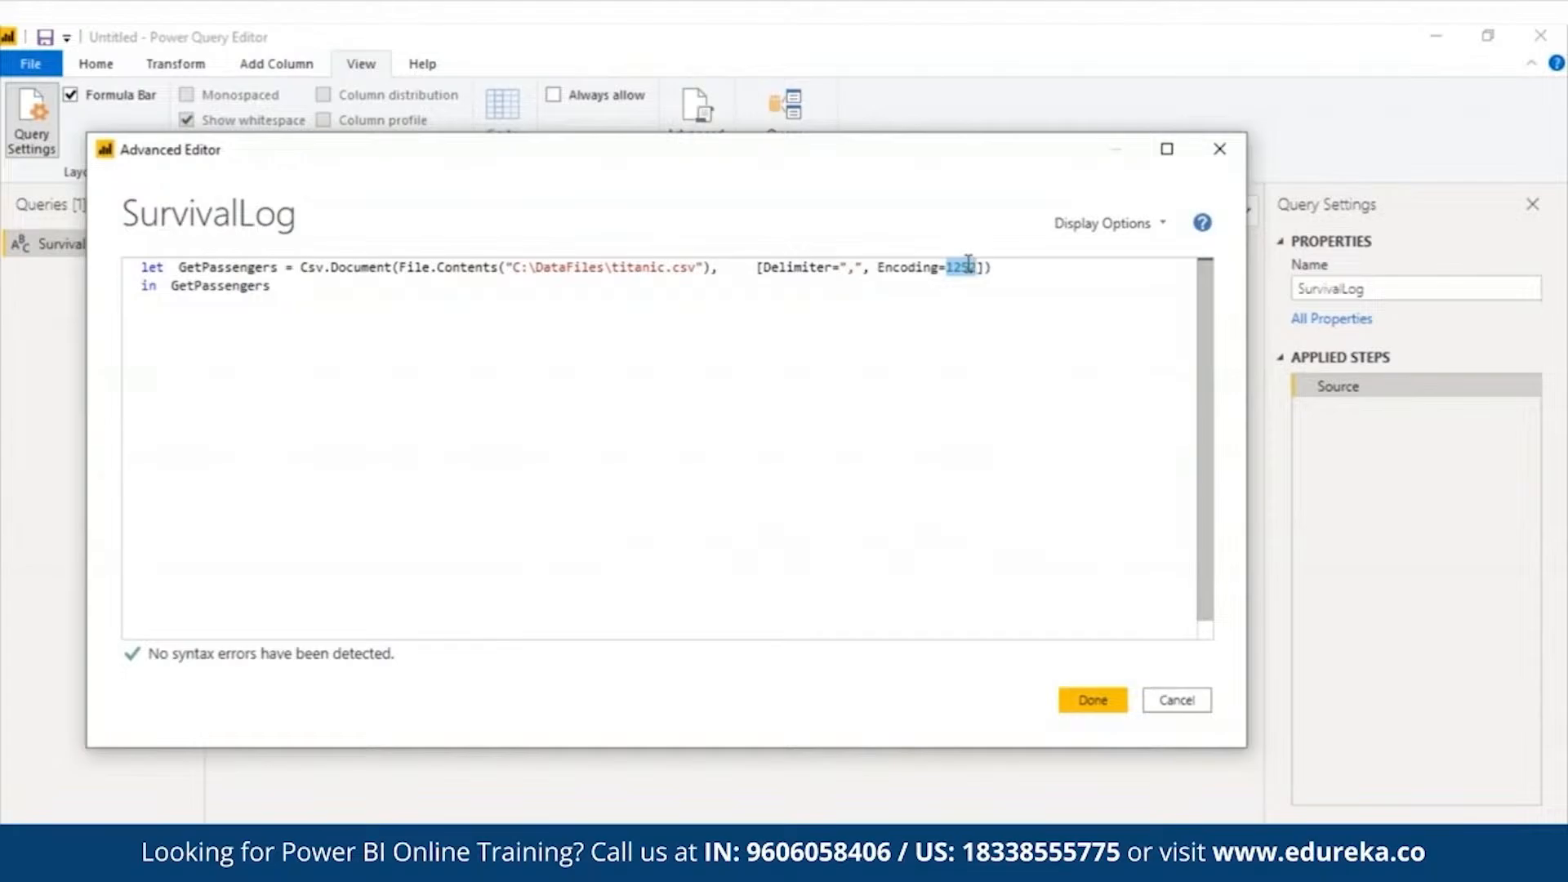
Commit the query code, check its formula, and save the work with the pending query changes applied
click(1111, 710)
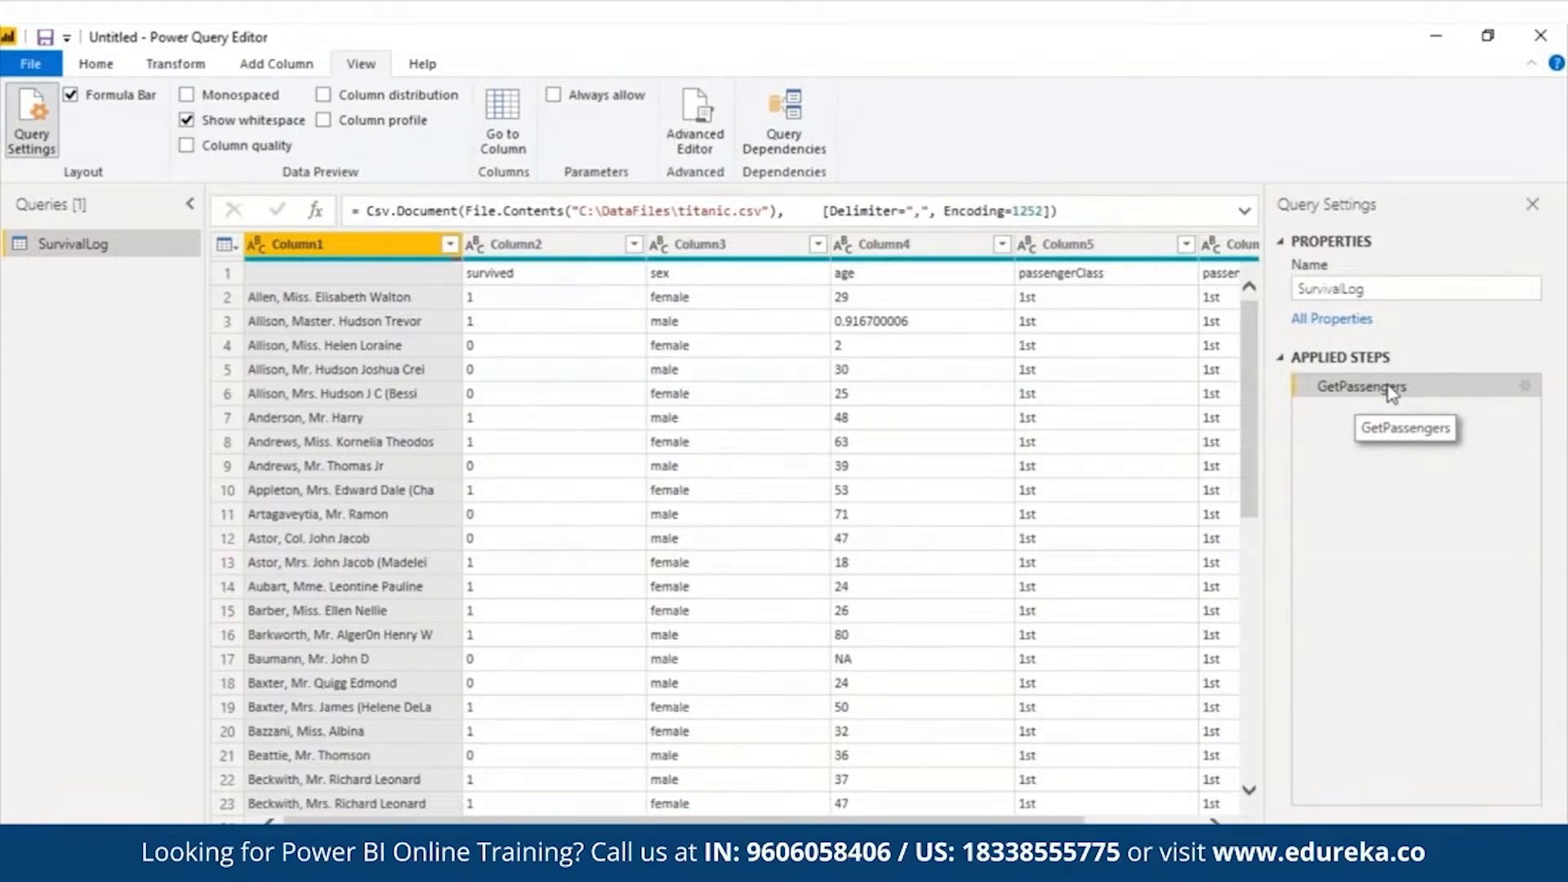
triple_click(420, 204)
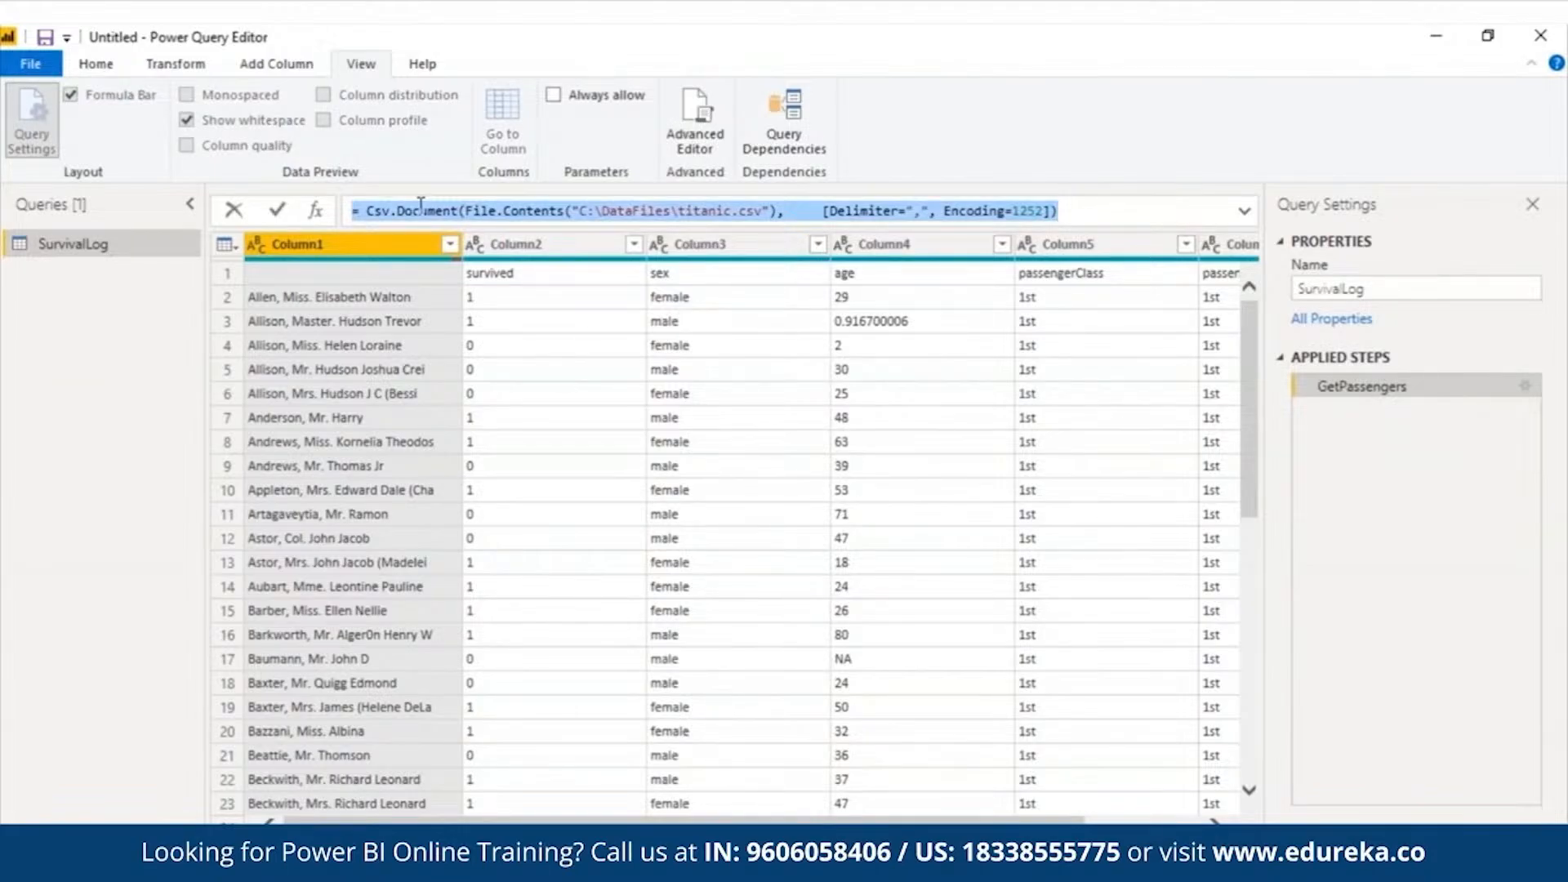
click(47, 37)
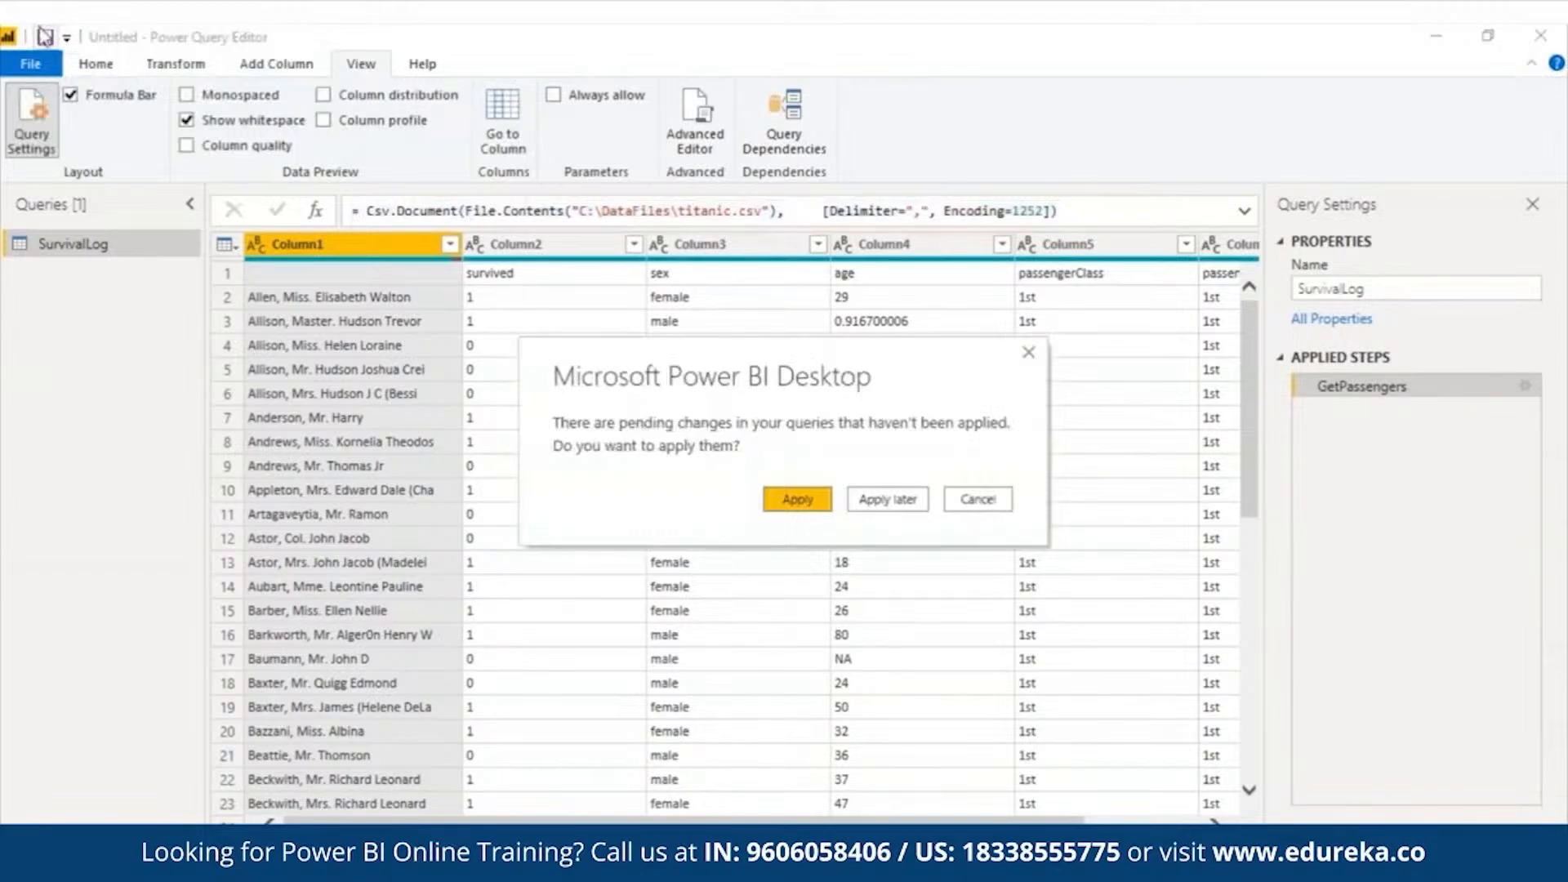
click(791, 505)
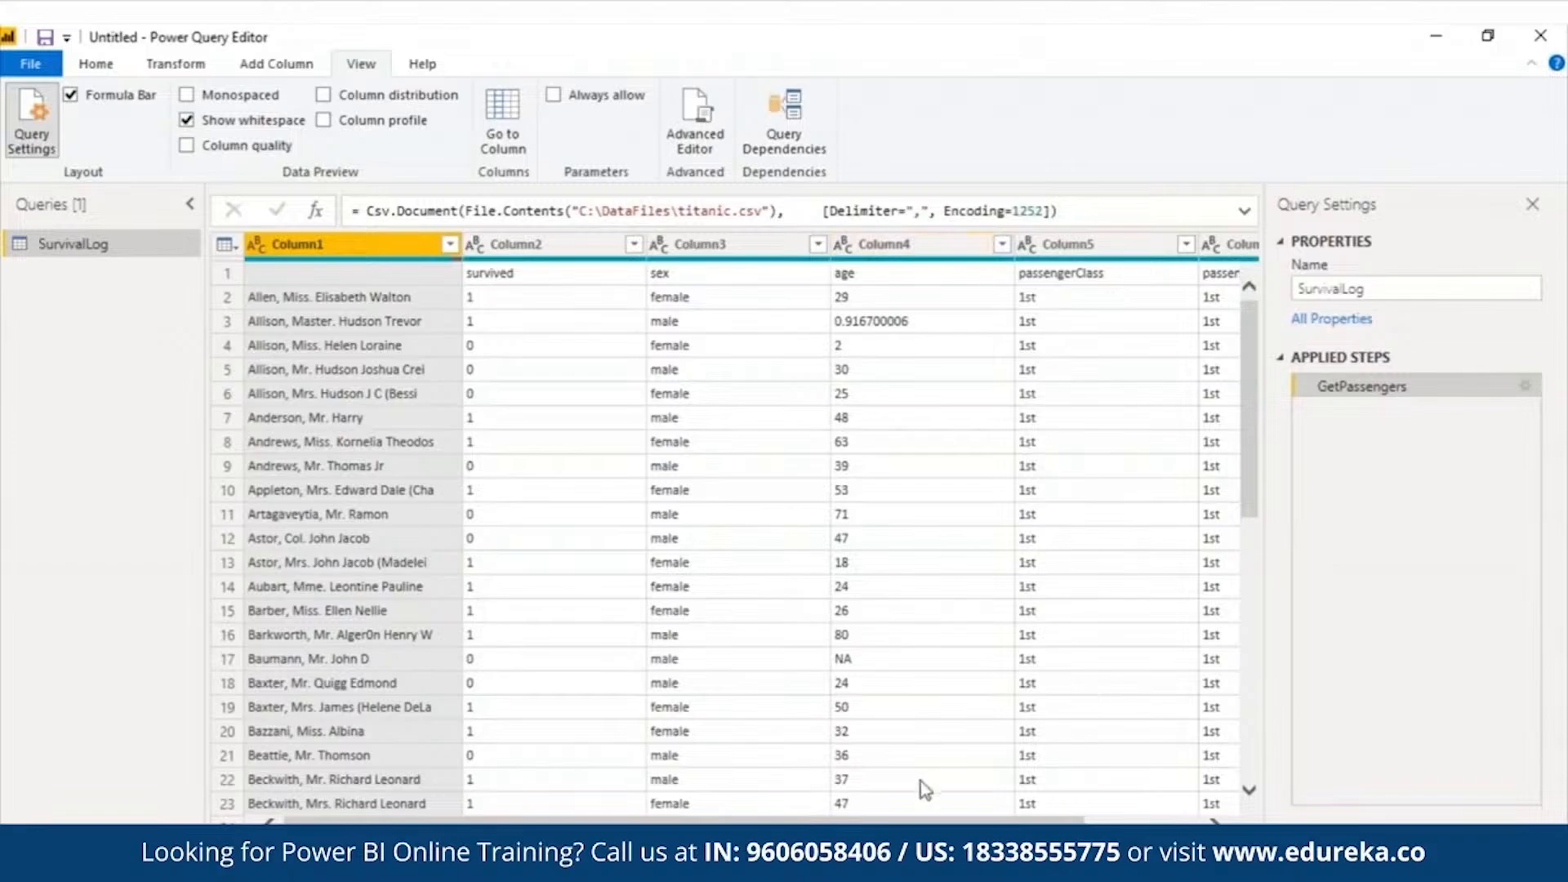
Extend the query code with a RemoveCols statement that drops Column6 from GetPassengers using Table.RemoveColumns, and return RemoveCols
scroll(920, 781, right, 2)
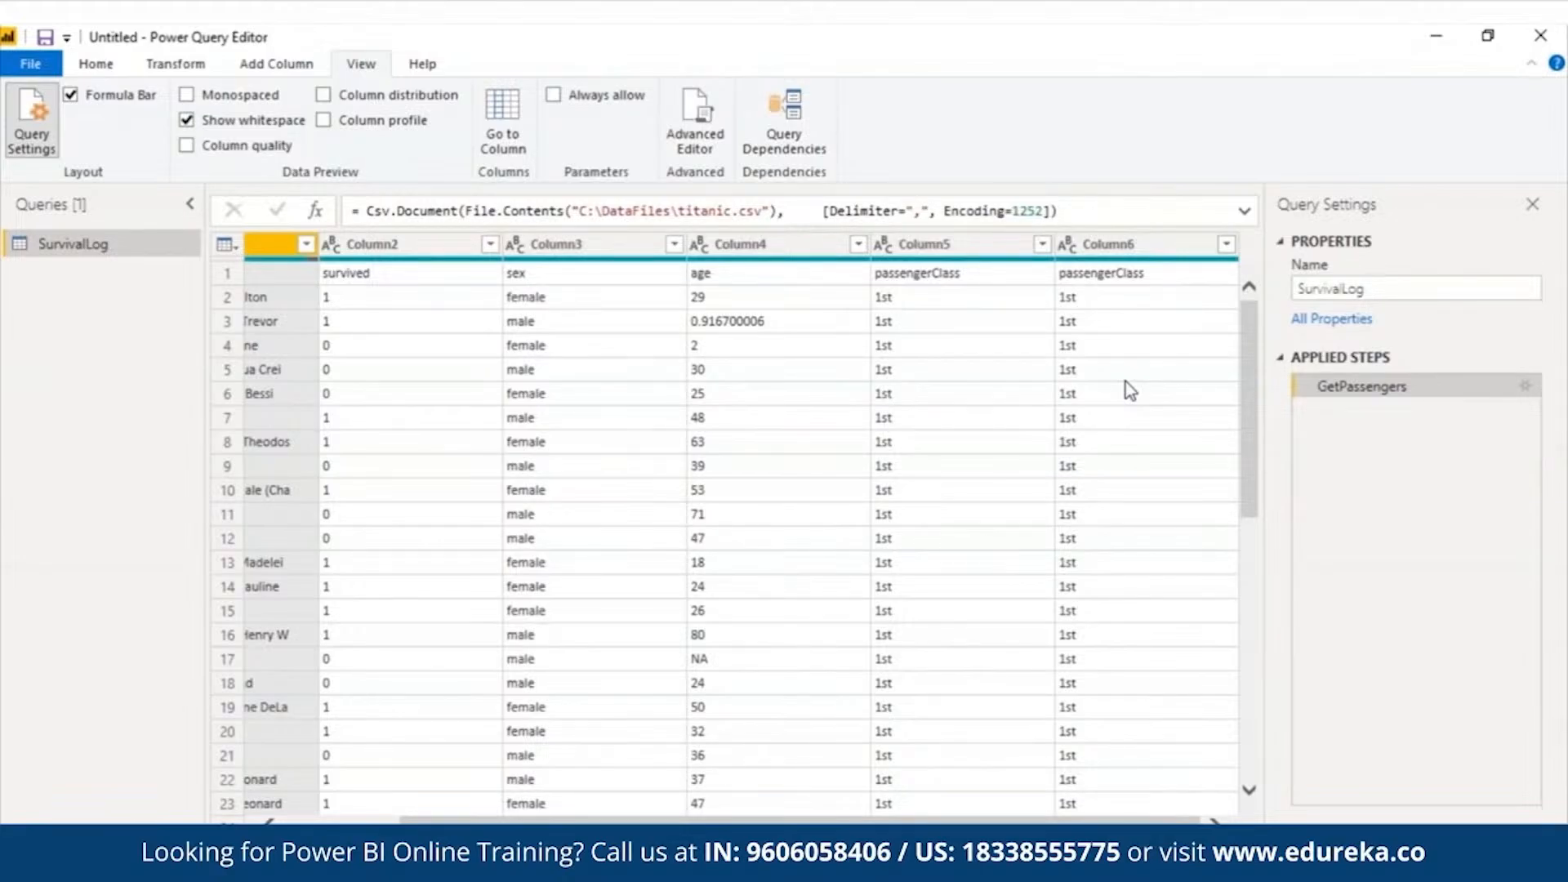
click(719, 141)
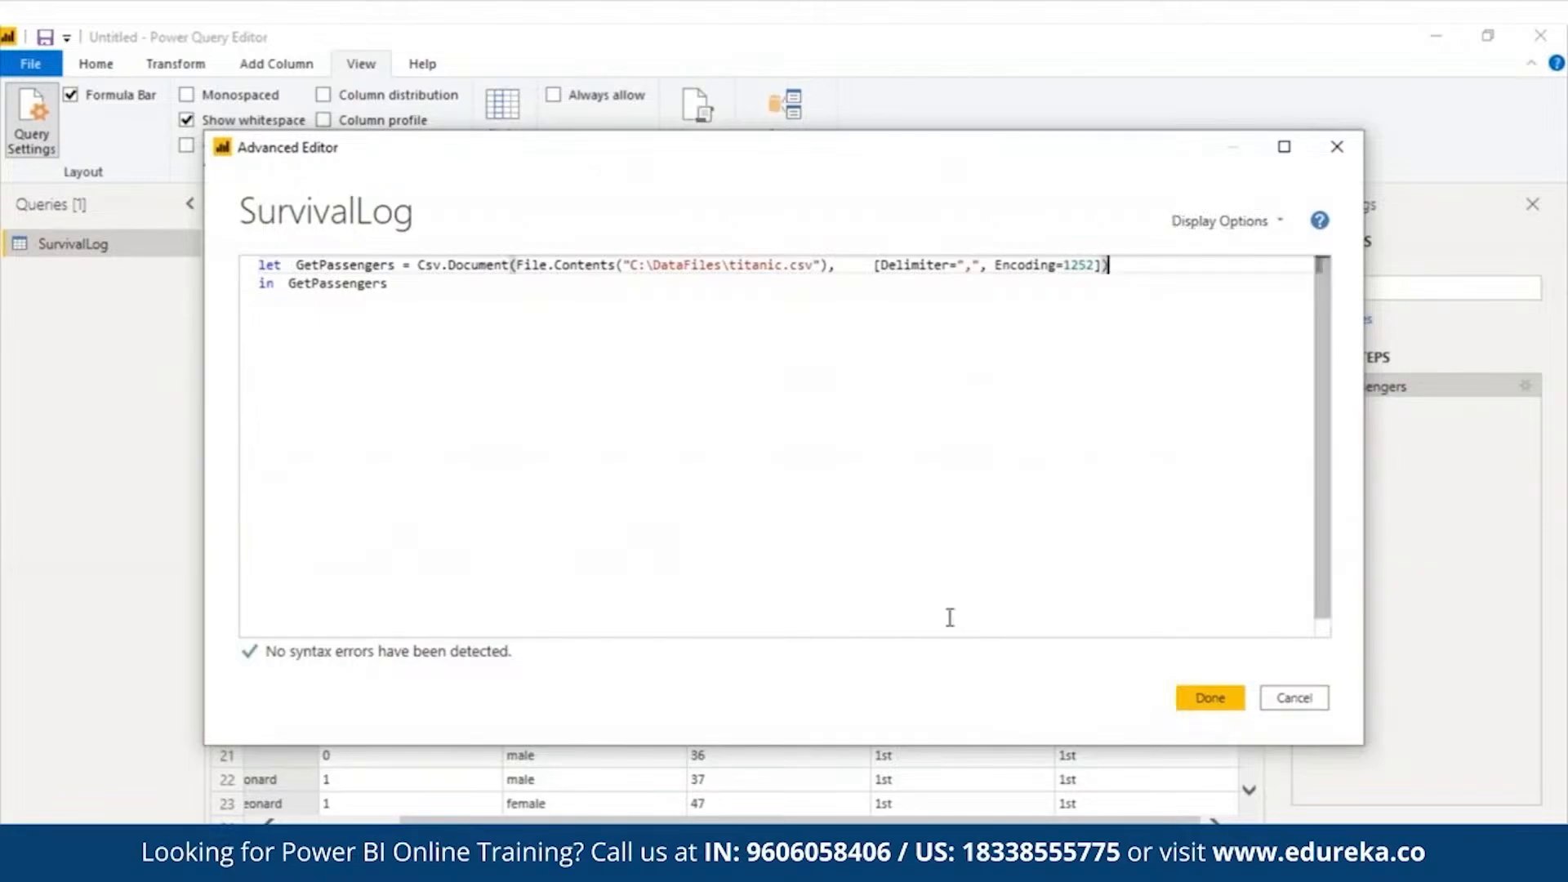
text(,)
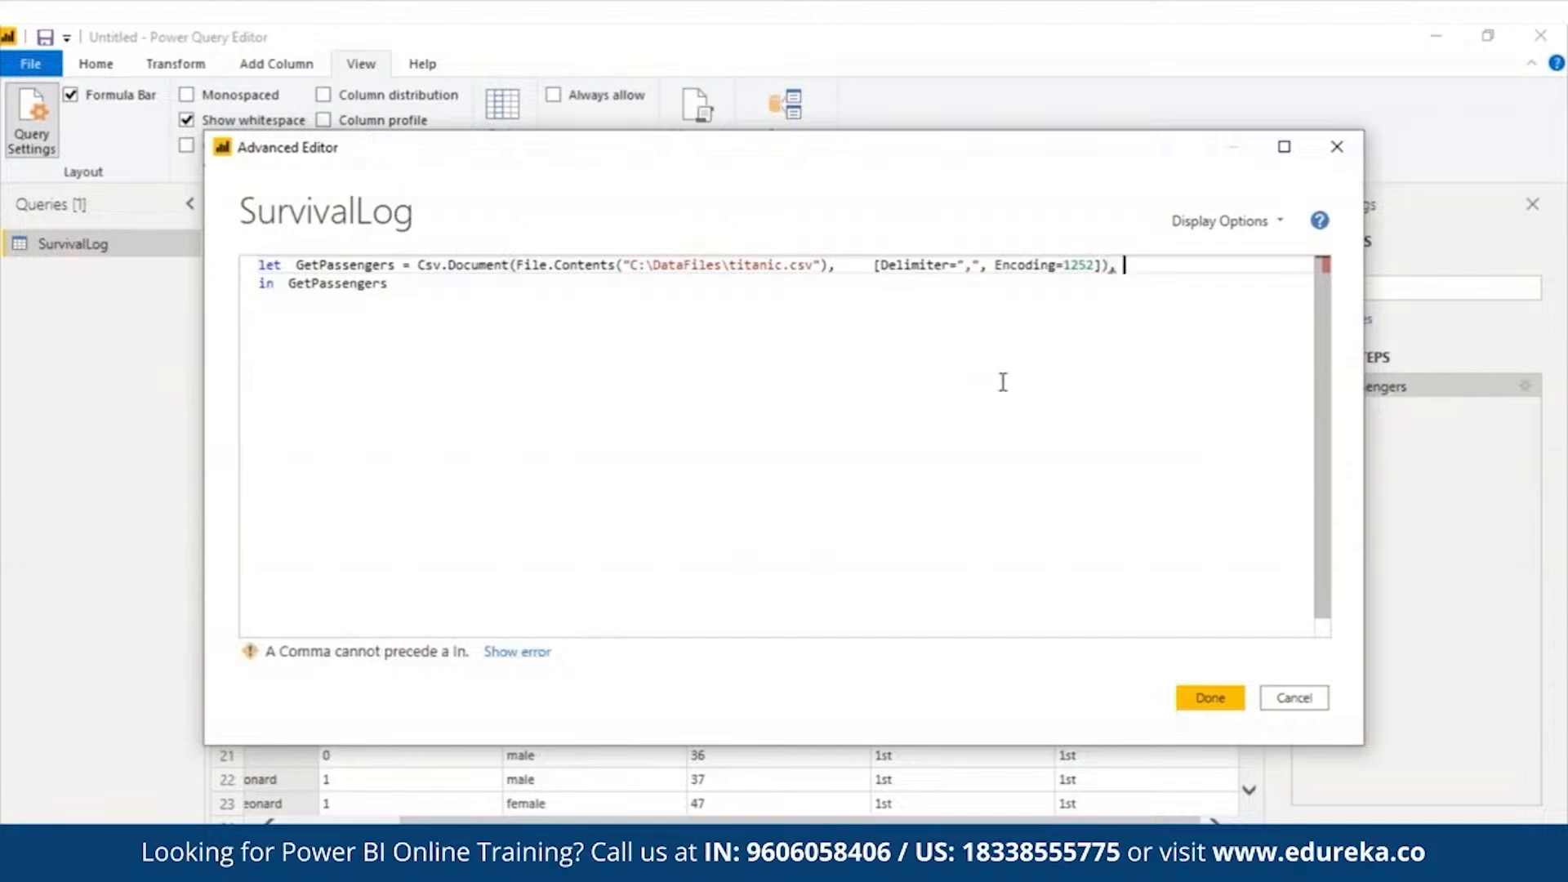
key(Return)
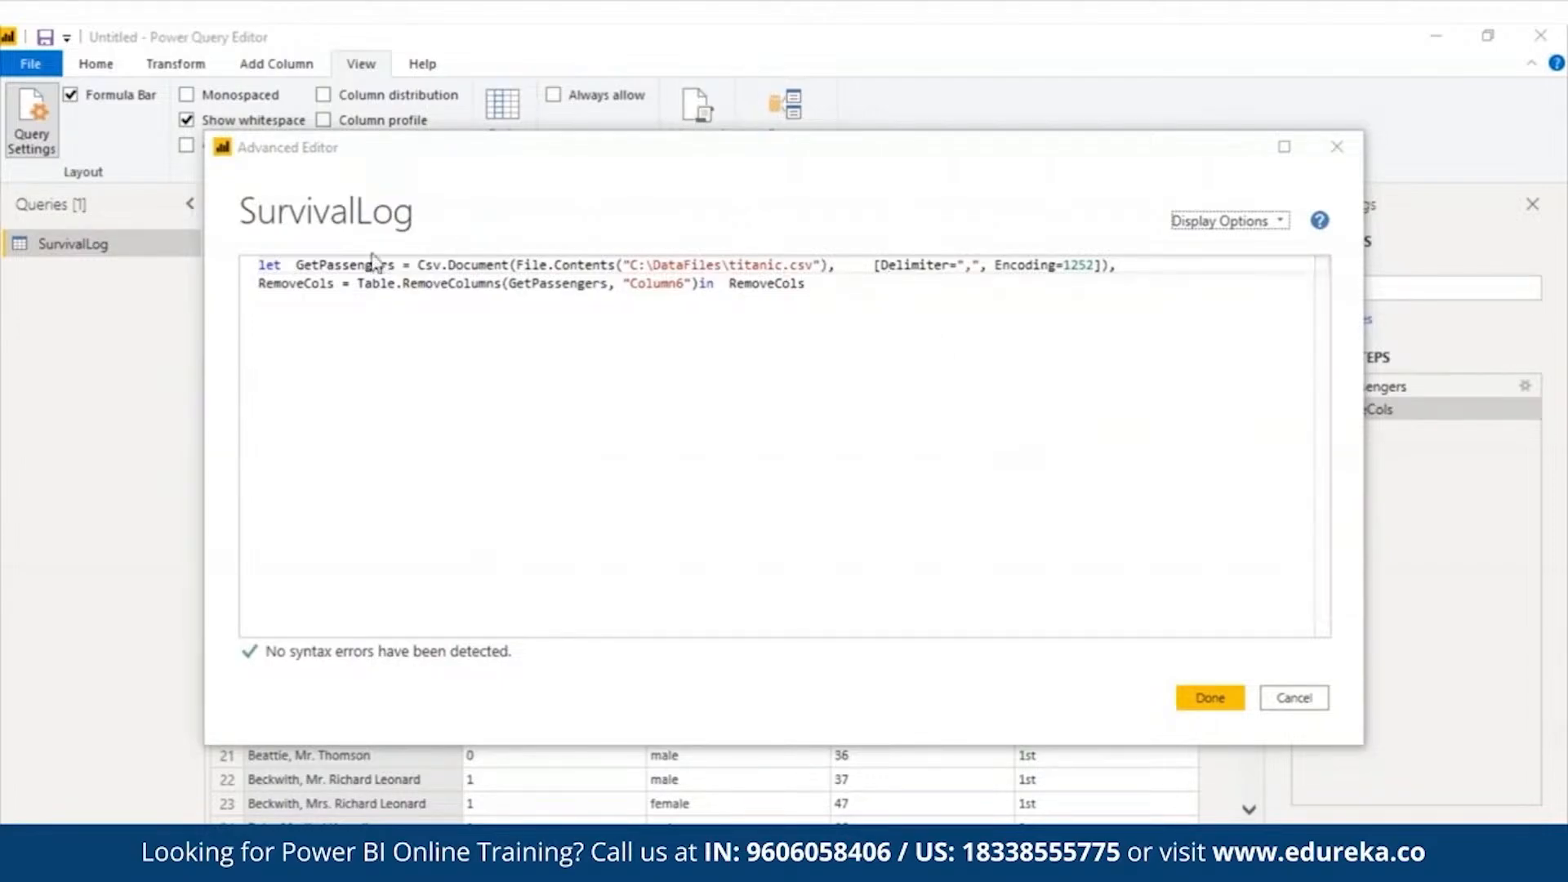
triple_click(531, 283)
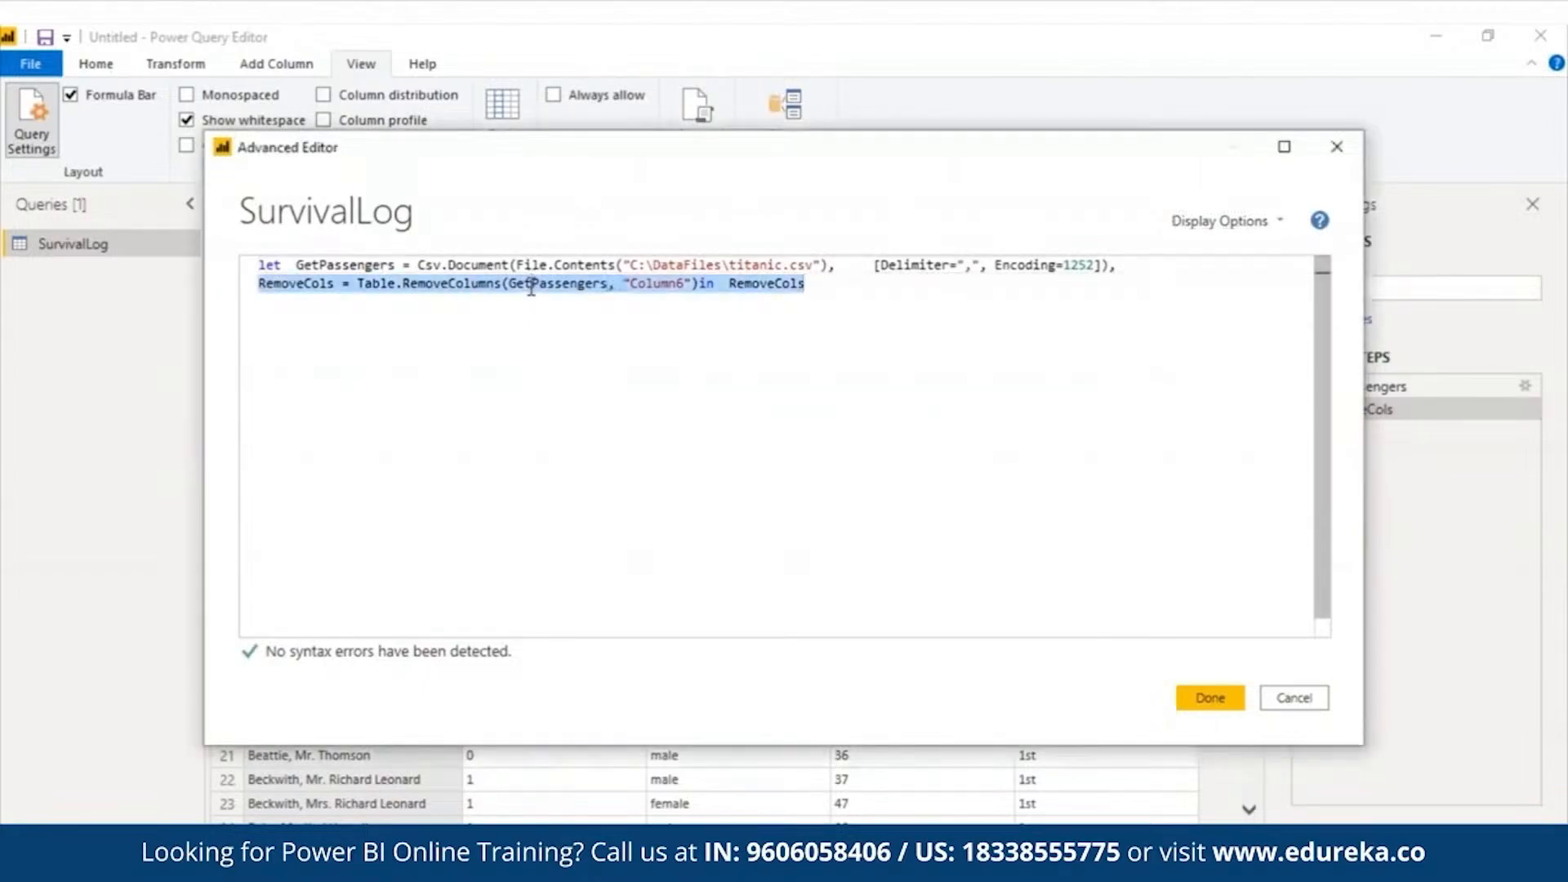
Check the Column6 argument in the RemoveCols statement and apply the query code
double_click(657, 283)
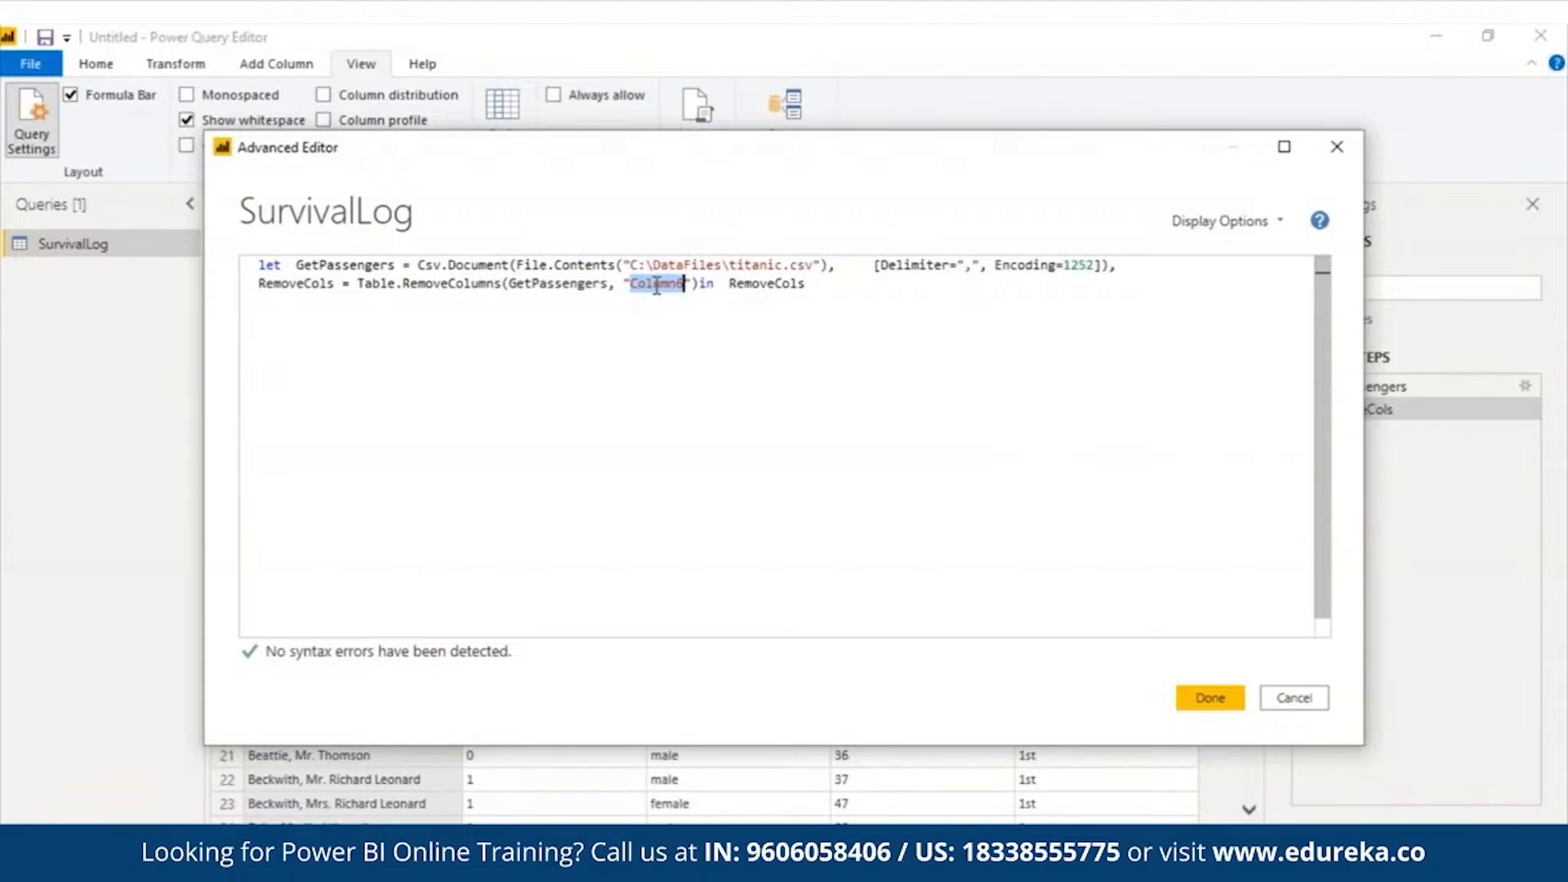
click(1193, 700)
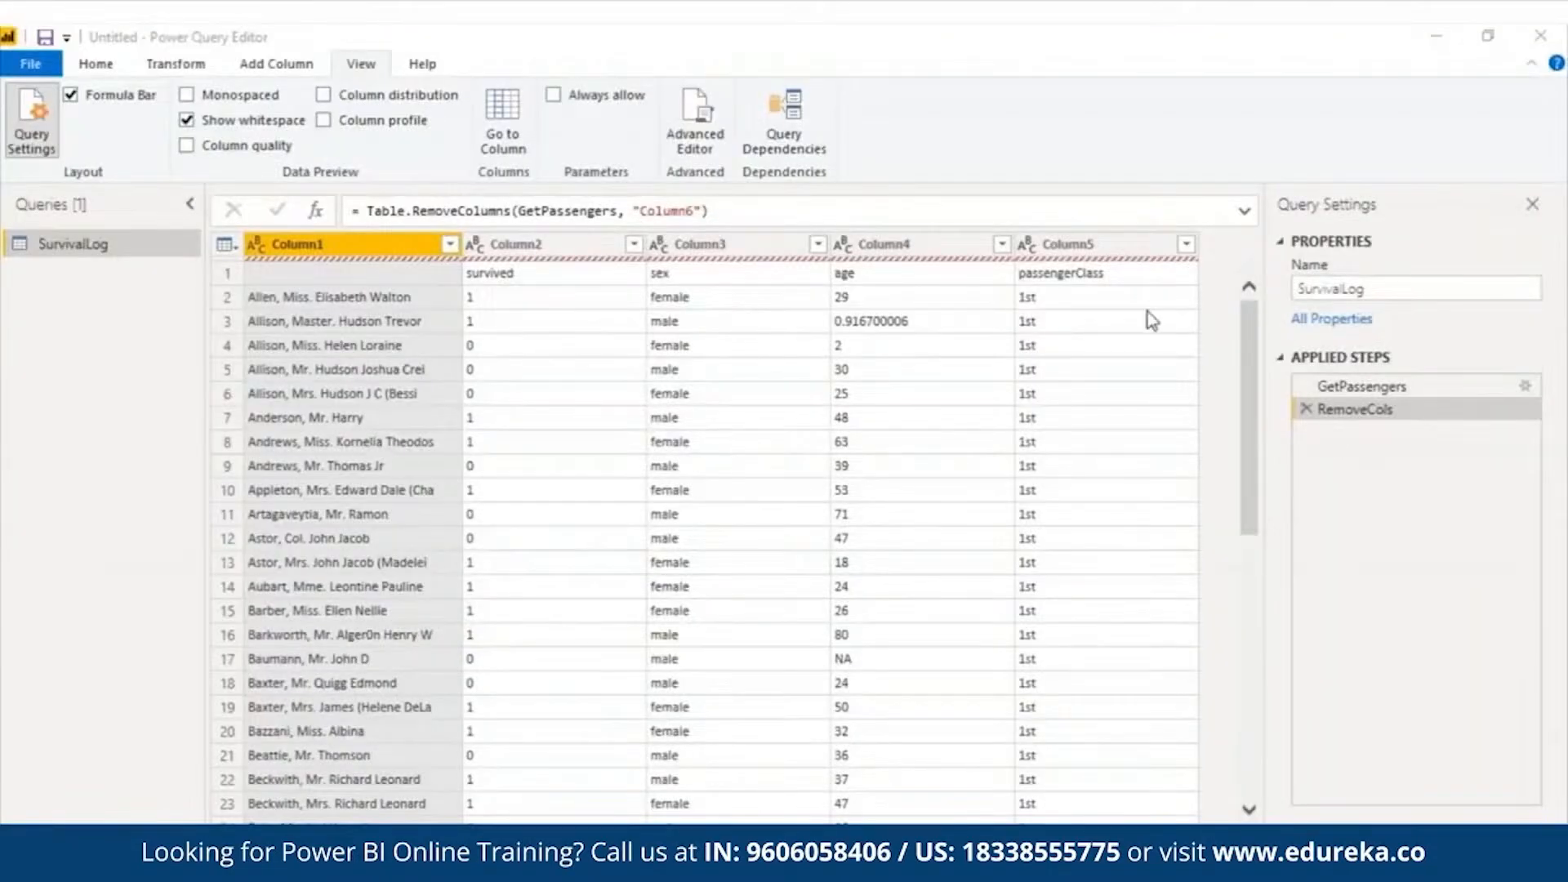
Add a PromoteNames statement using Table.PromoteHeaders on RemoveCols with PromoteAllScalars=true, and return PromoteNames
click(713, 144)
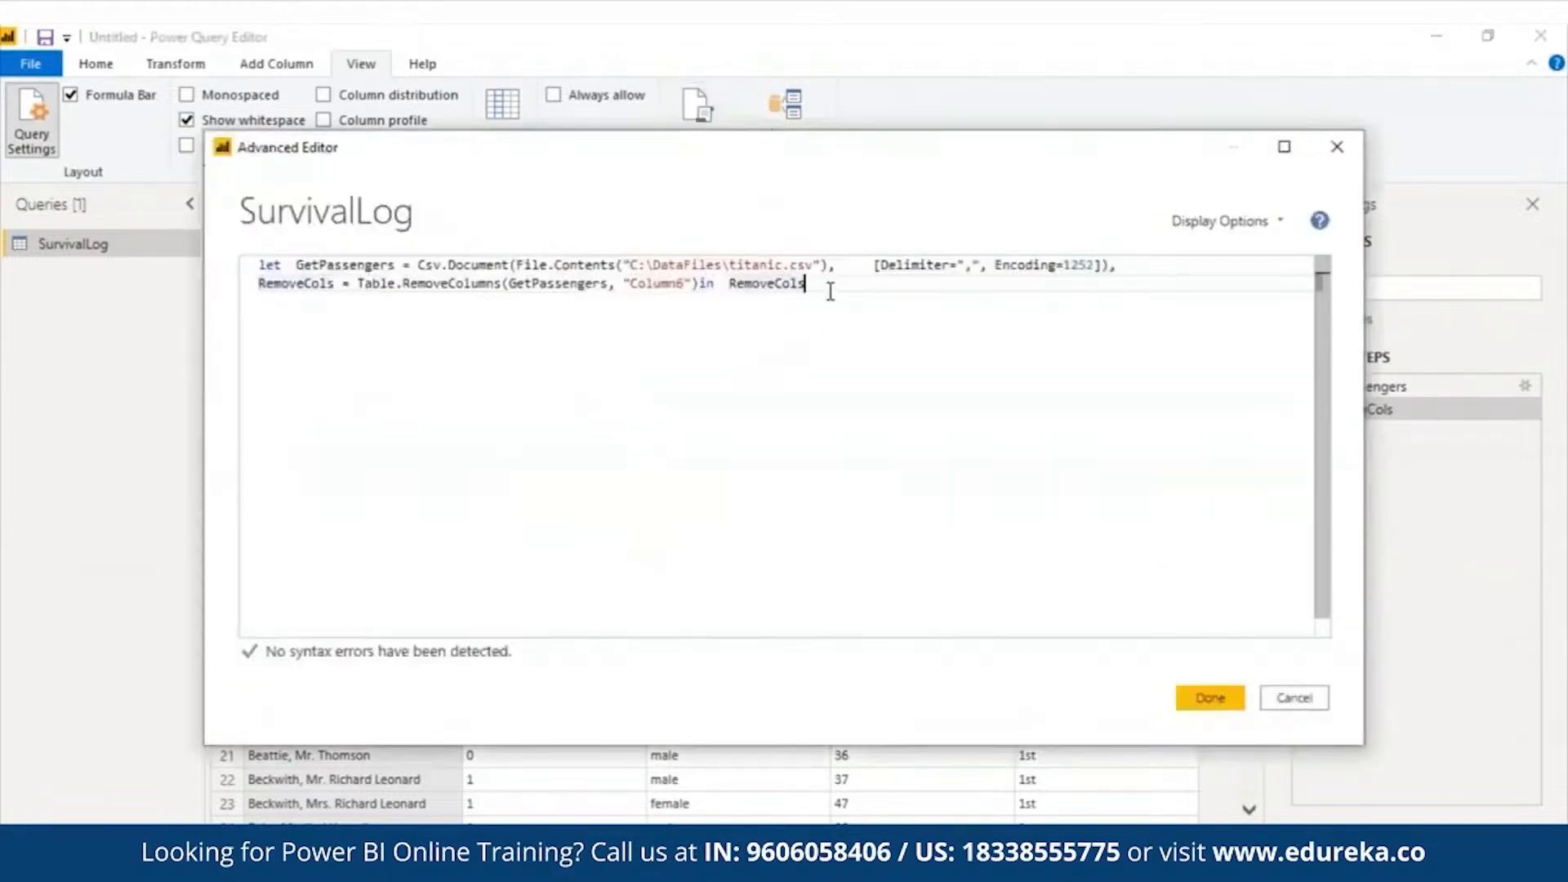
key(Return)
key(ctrl+v)
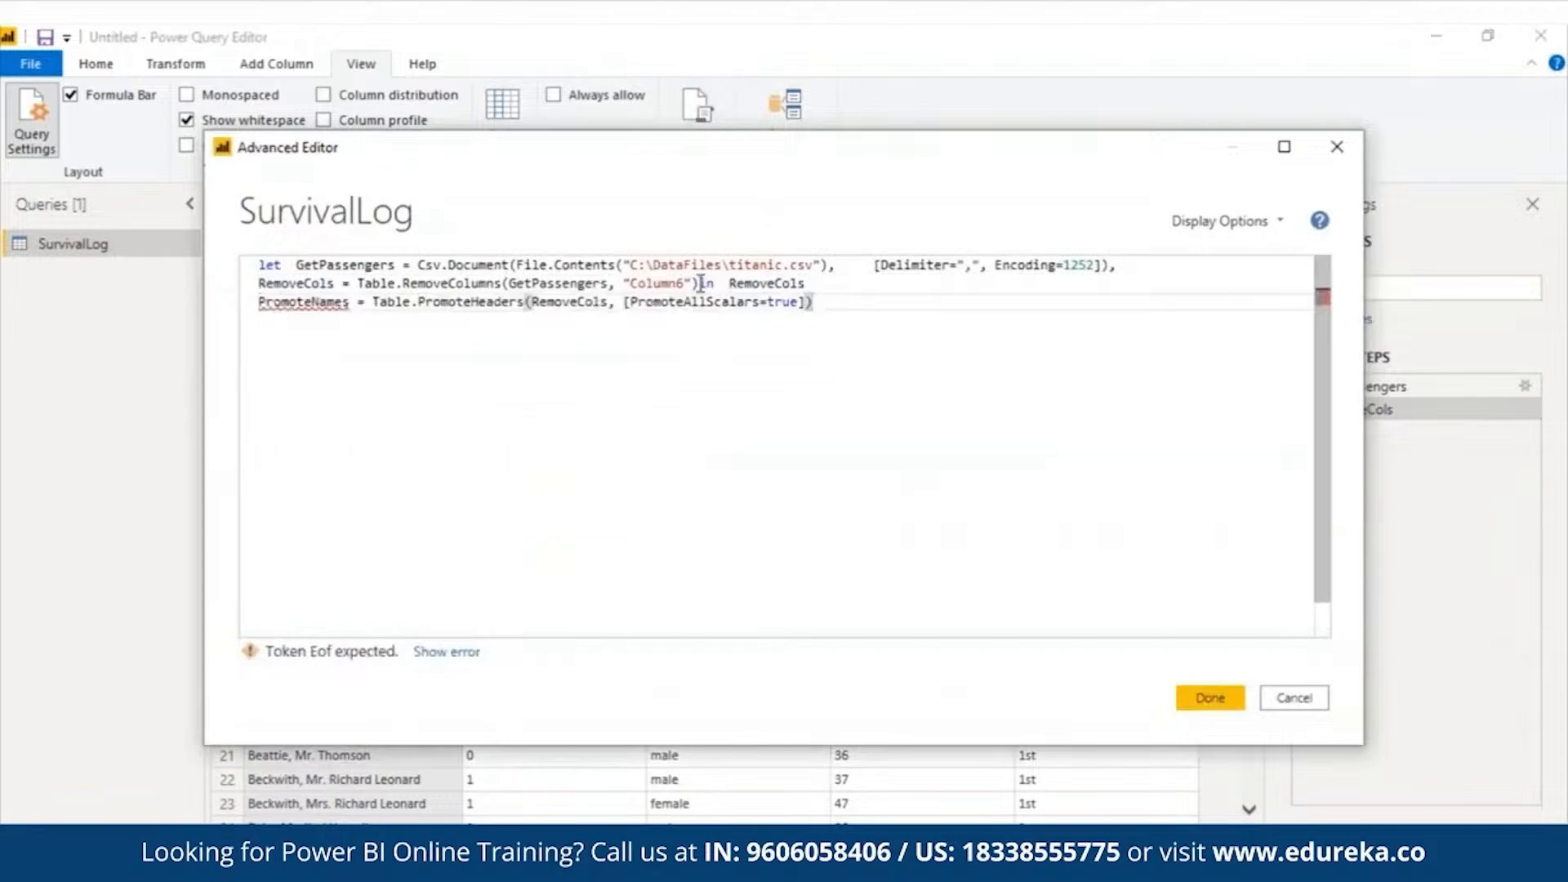
drag(701, 283, 952, 296)
key(BackSpace)
click(838, 304)
text(in  RemoveCols)
text(Promo)
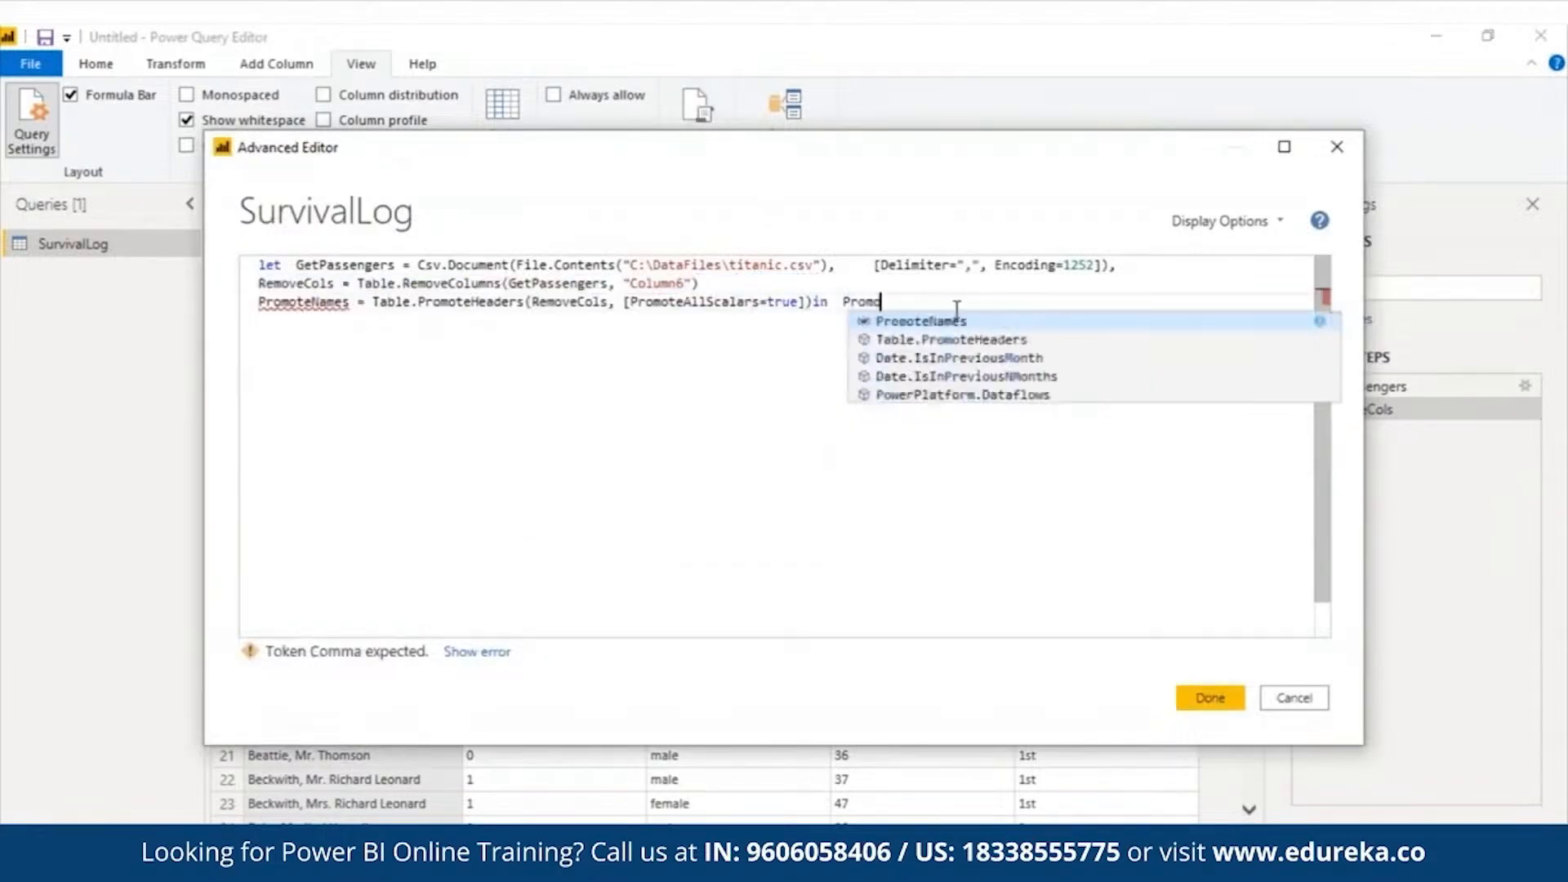
click(957, 322)
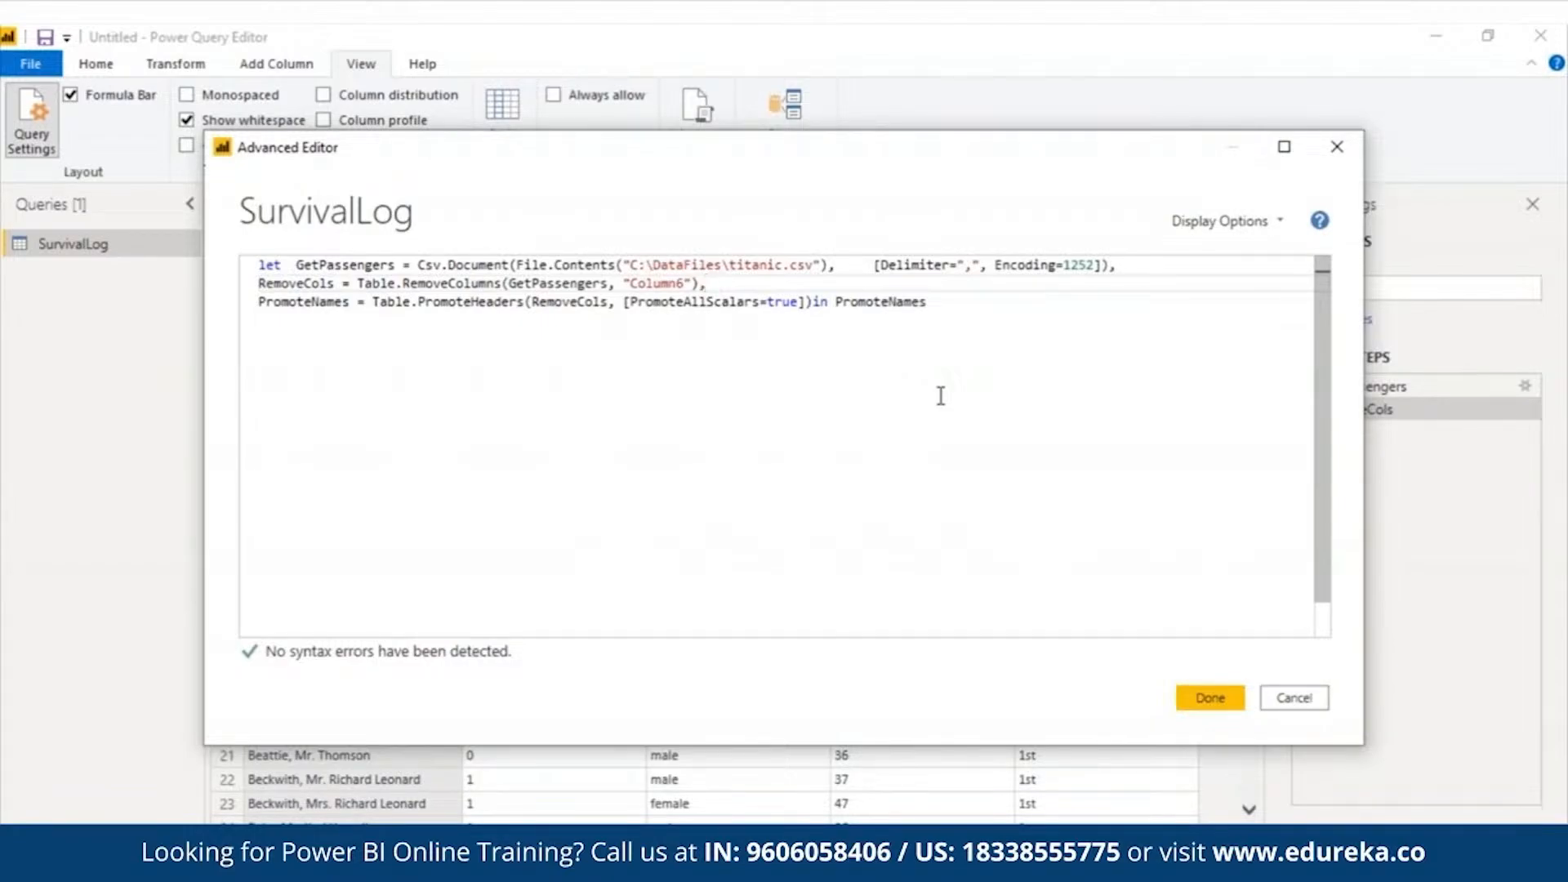
Check the function, source table and output name of the PromoteNames statement, and apply the query code
click(464, 302)
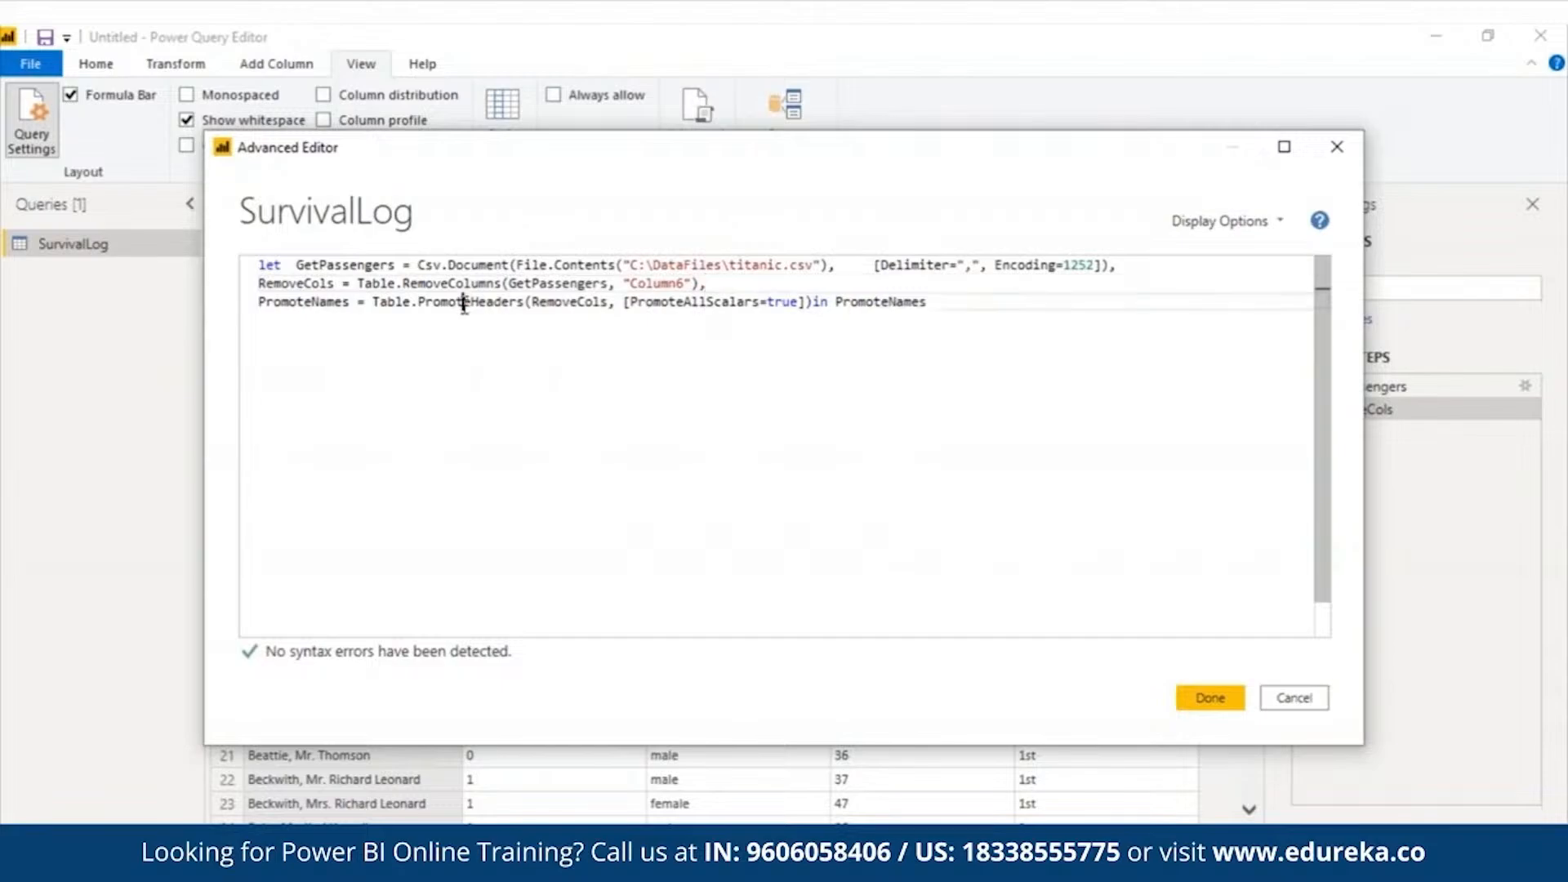
double_click(464, 303)
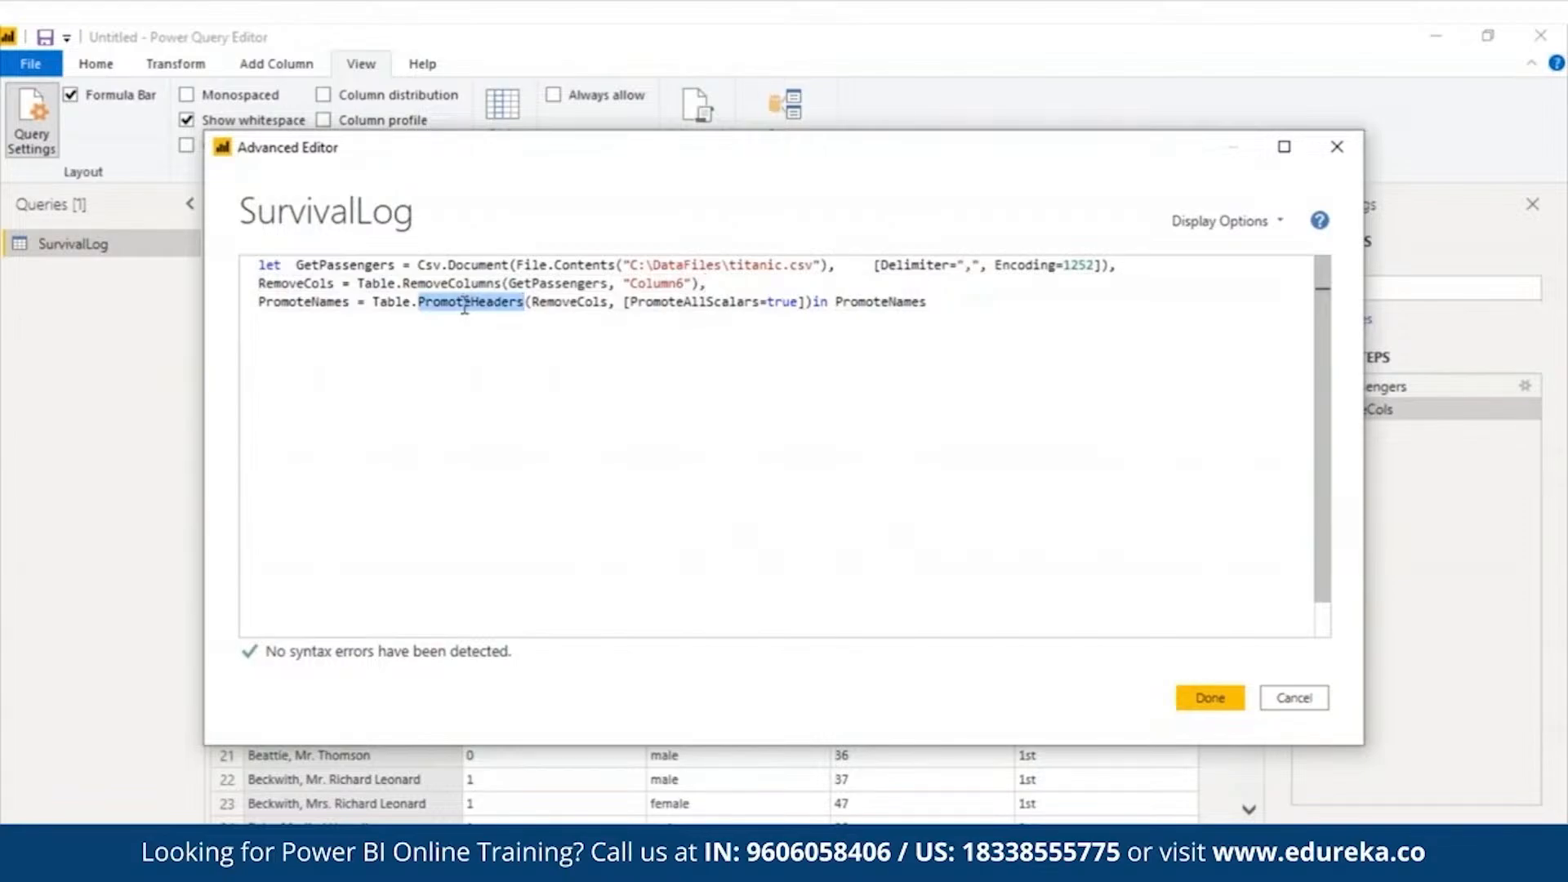
double_click(571, 302)
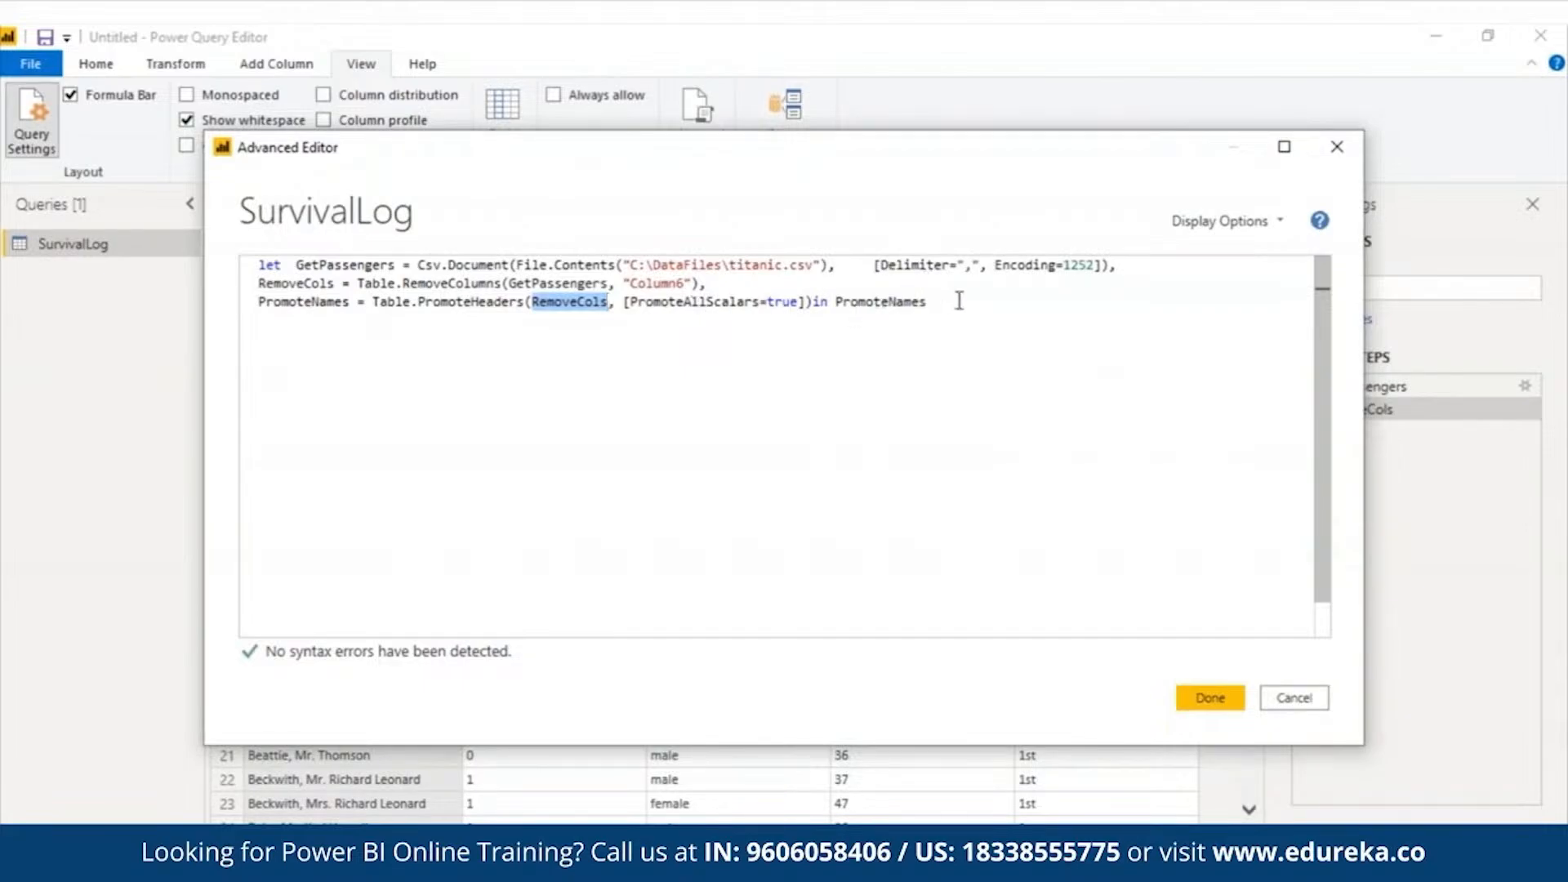
double_click(880, 302)
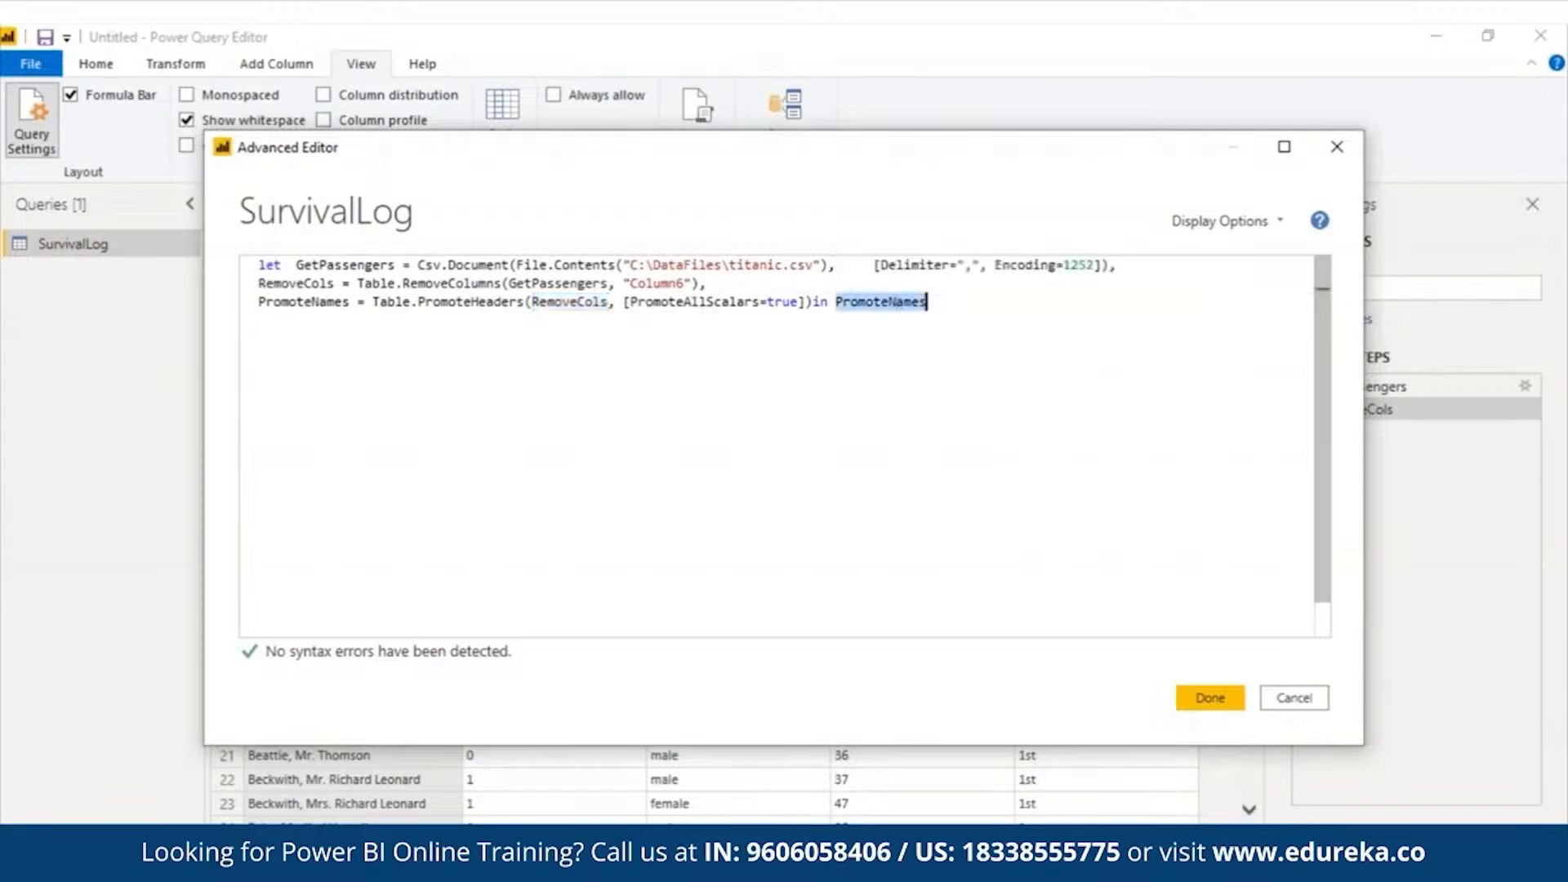
click(1211, 698)
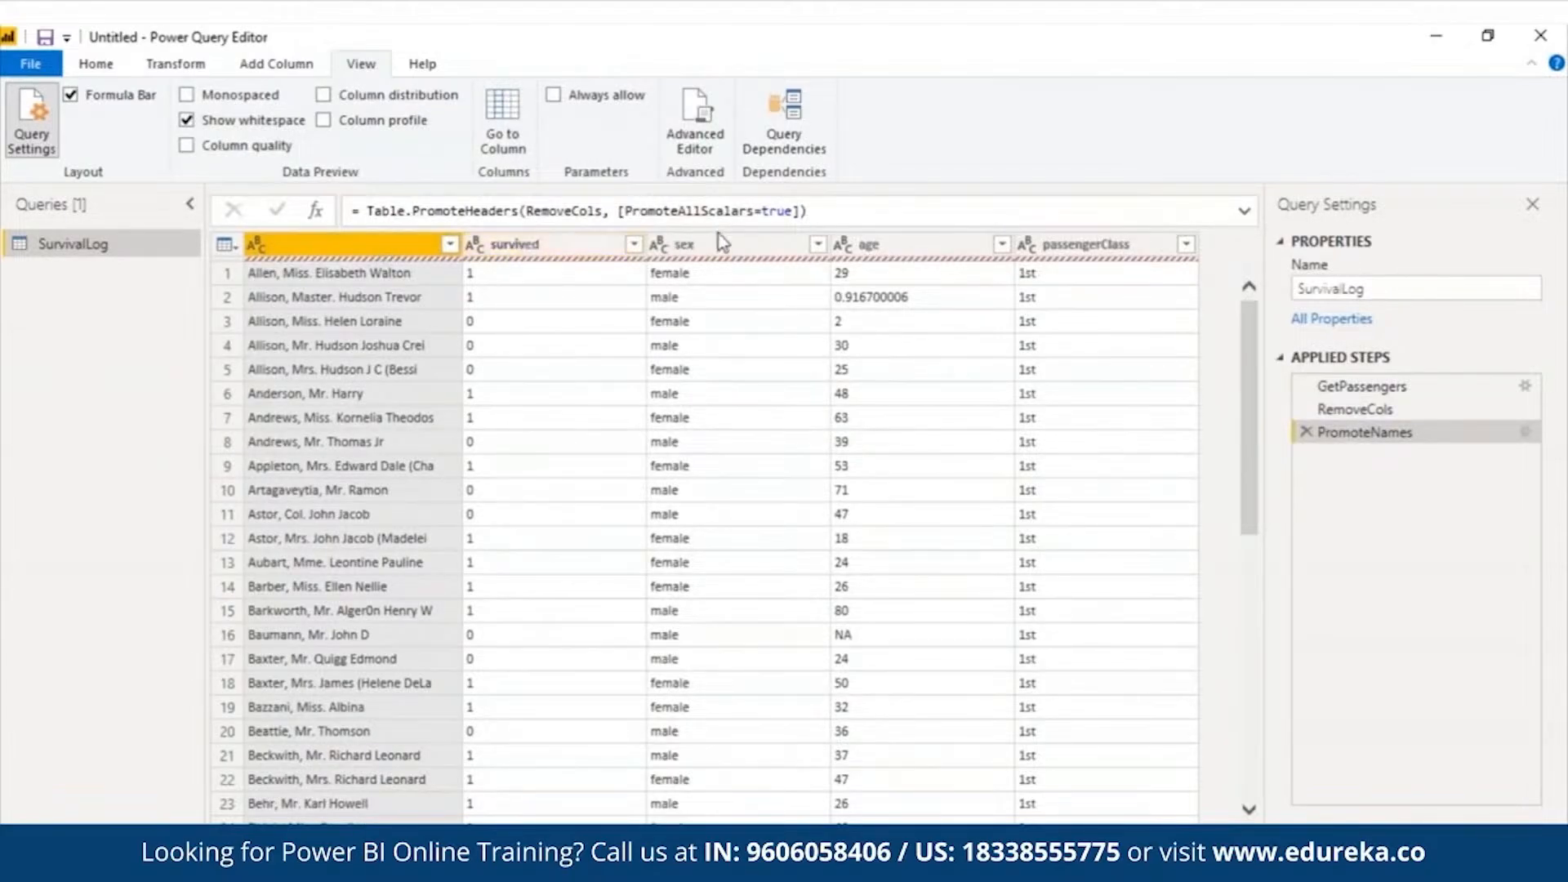
click(966, 246)
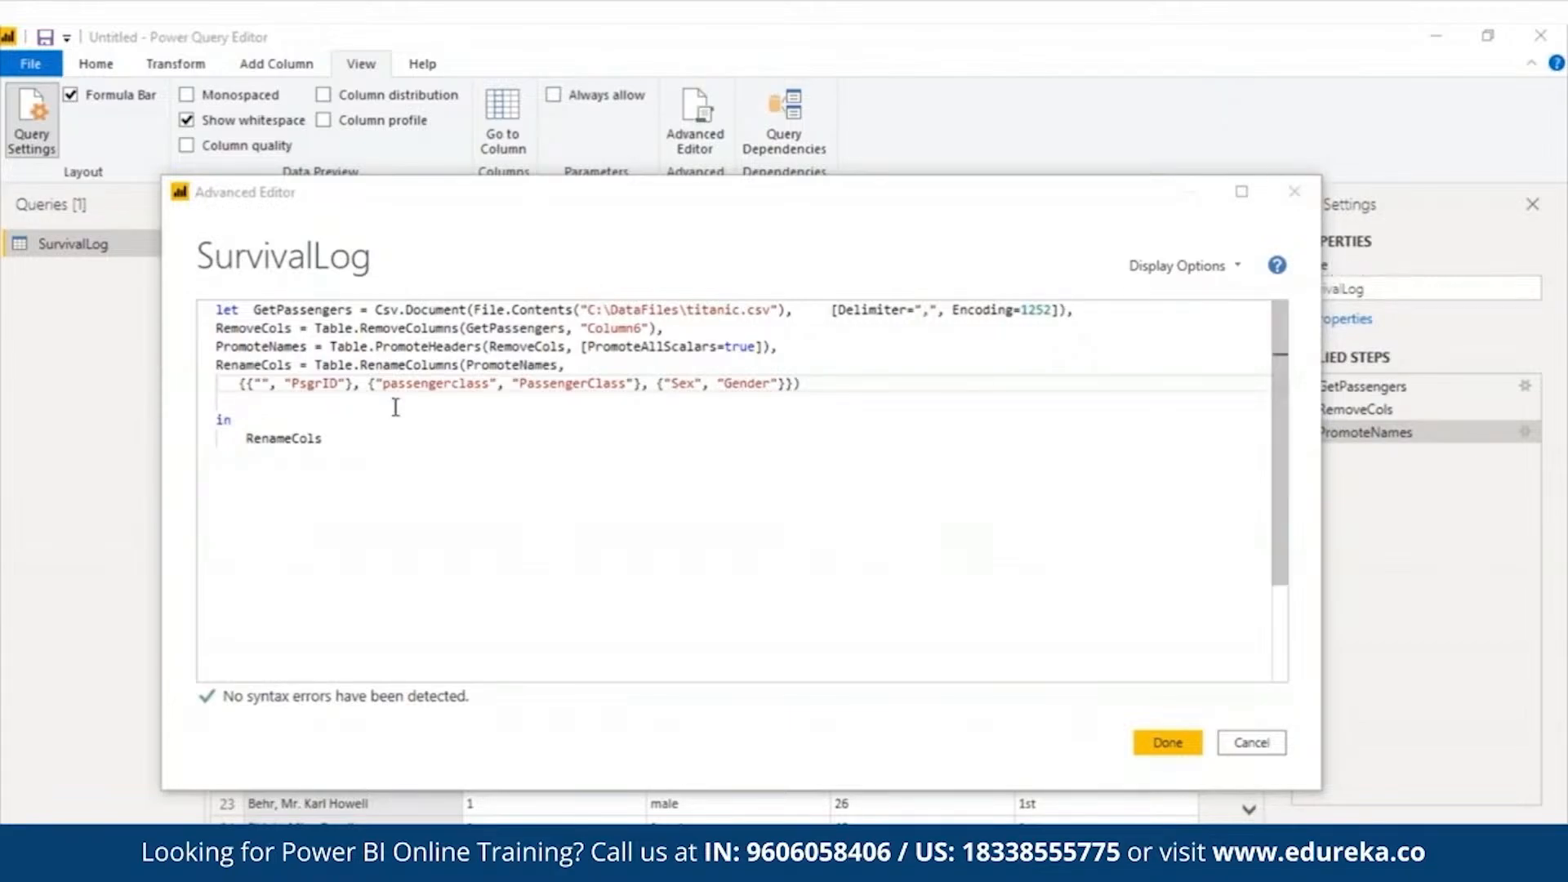
Examine the old and new column name pairs in the RenameCols statement and apply the code
triple_click(358, 383)
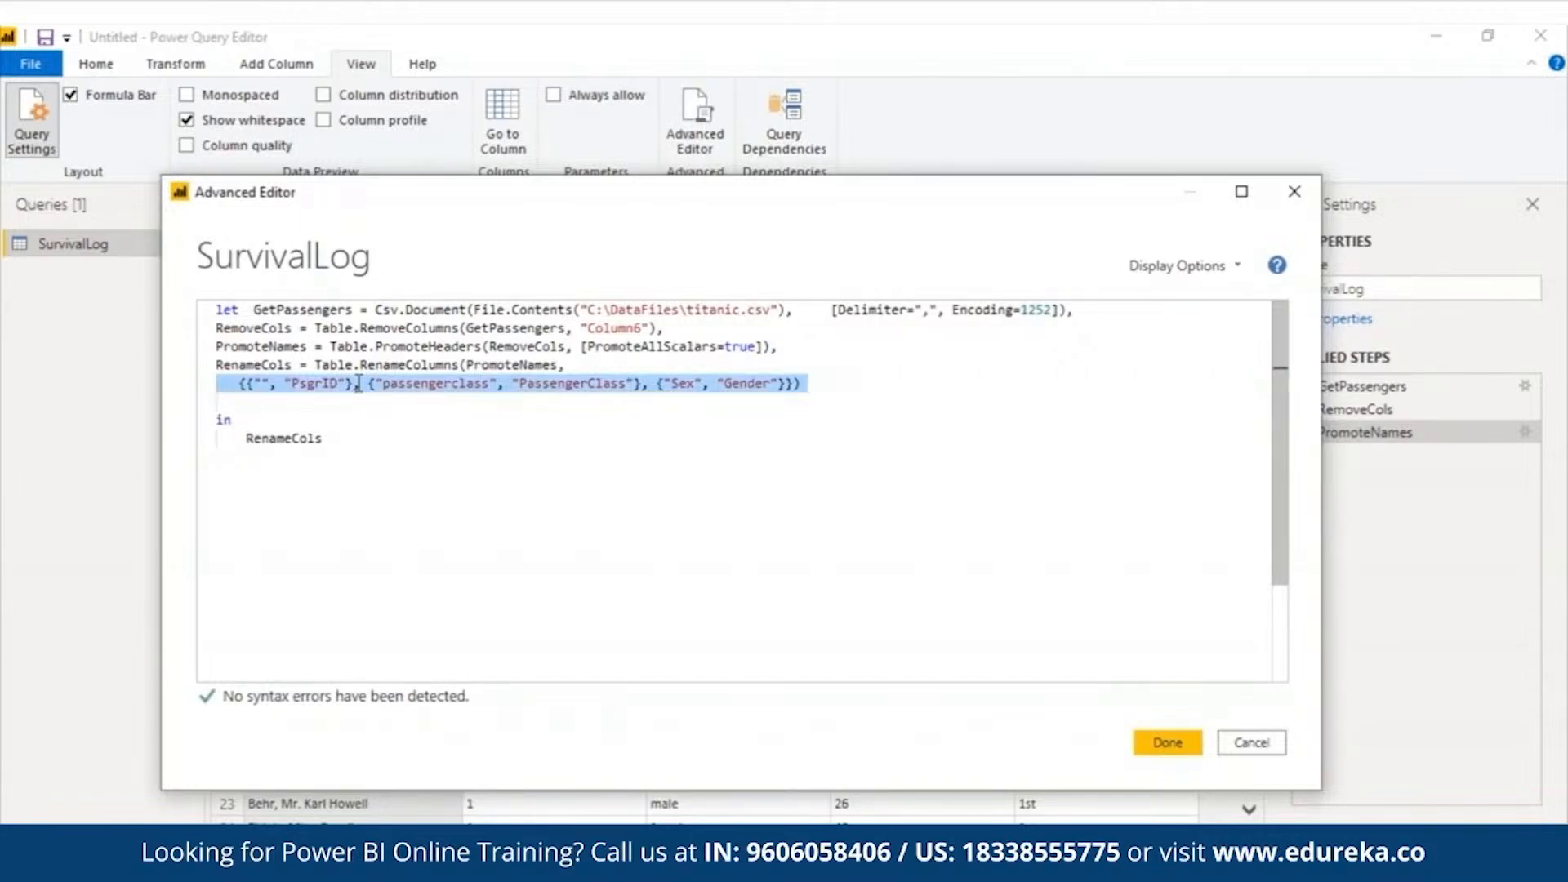
click(1184, 748)
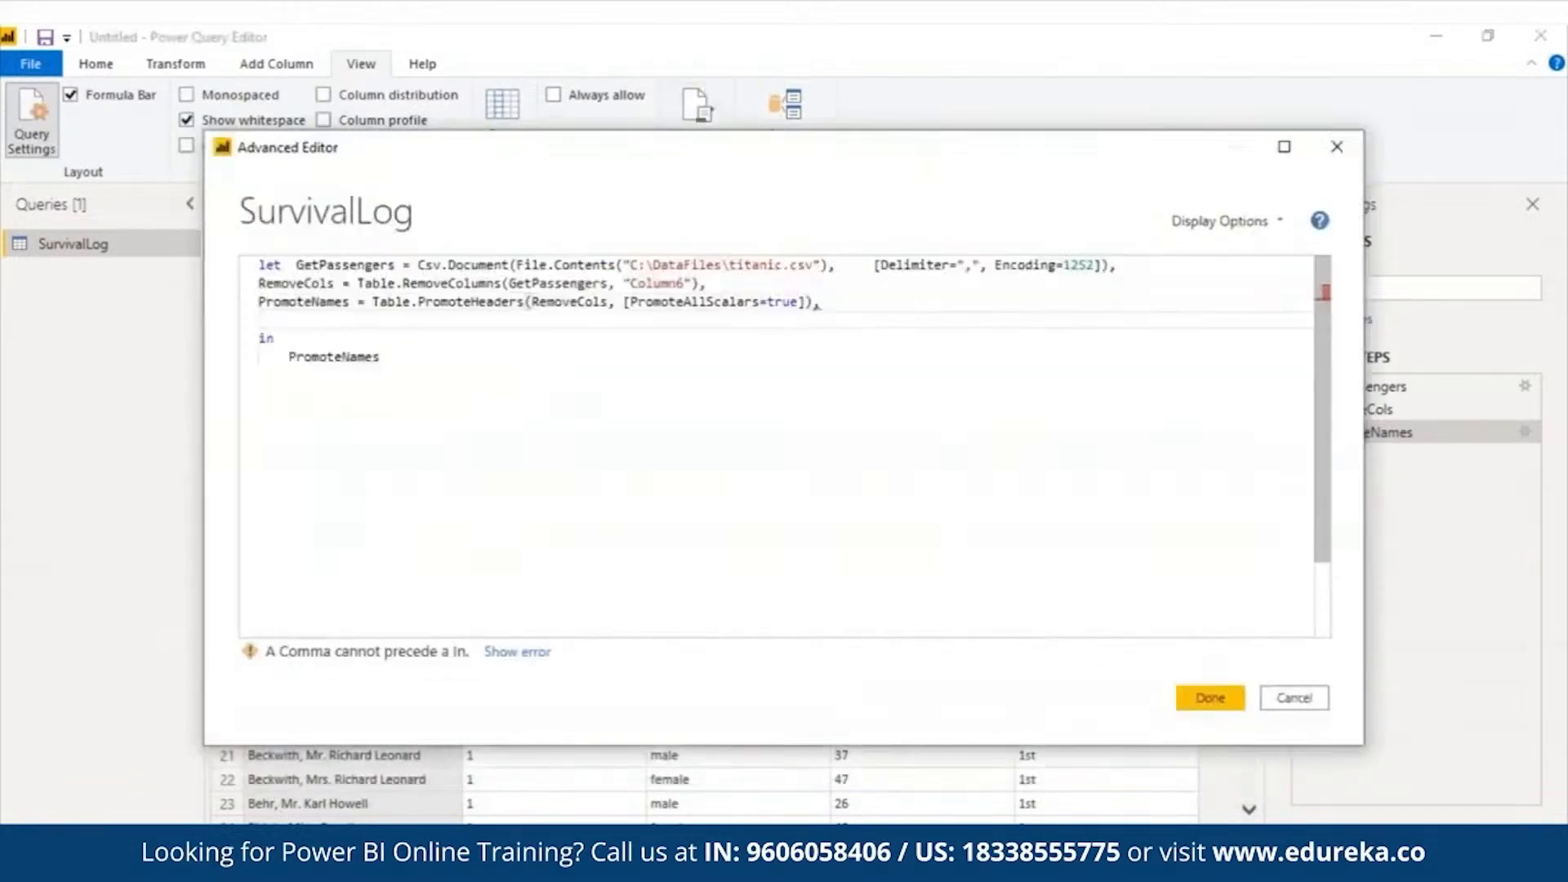
Add a RenameCols statement on PromoteNames renaming "" to PsgrID, PClass to PsgrClass and Sex to Gender, and return RenameCols
text(RenameCols = Table.RenameColumns(PromoteNames,     {{"", "PsgrID"}, {"PClass", "PsgrClass"}, {"Sex", "Gender"}}))
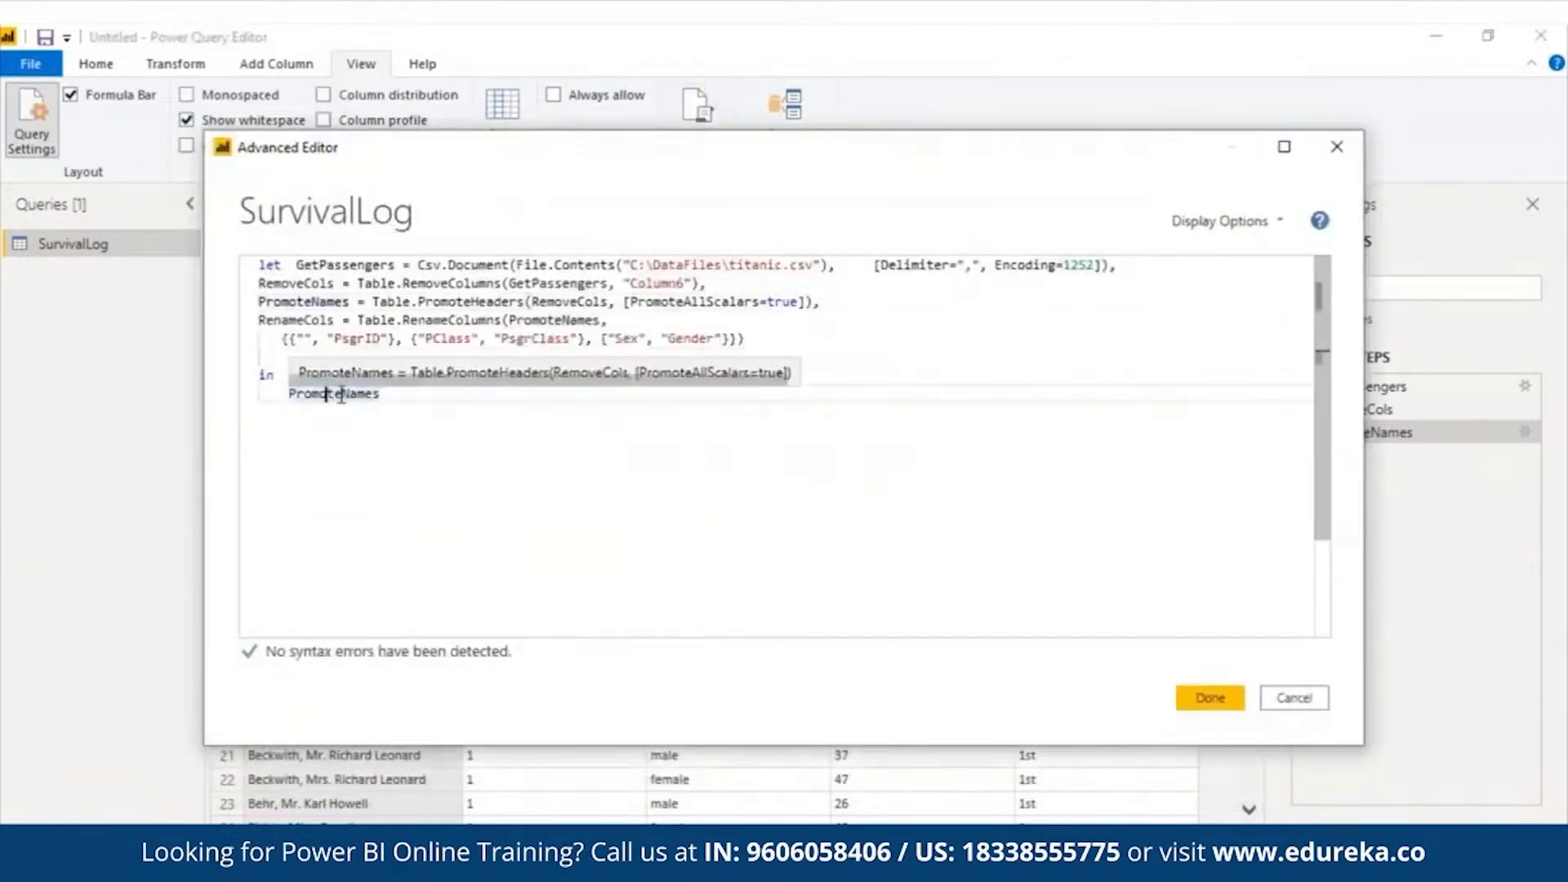
triple_click(327, 396)
text(RenameCols)
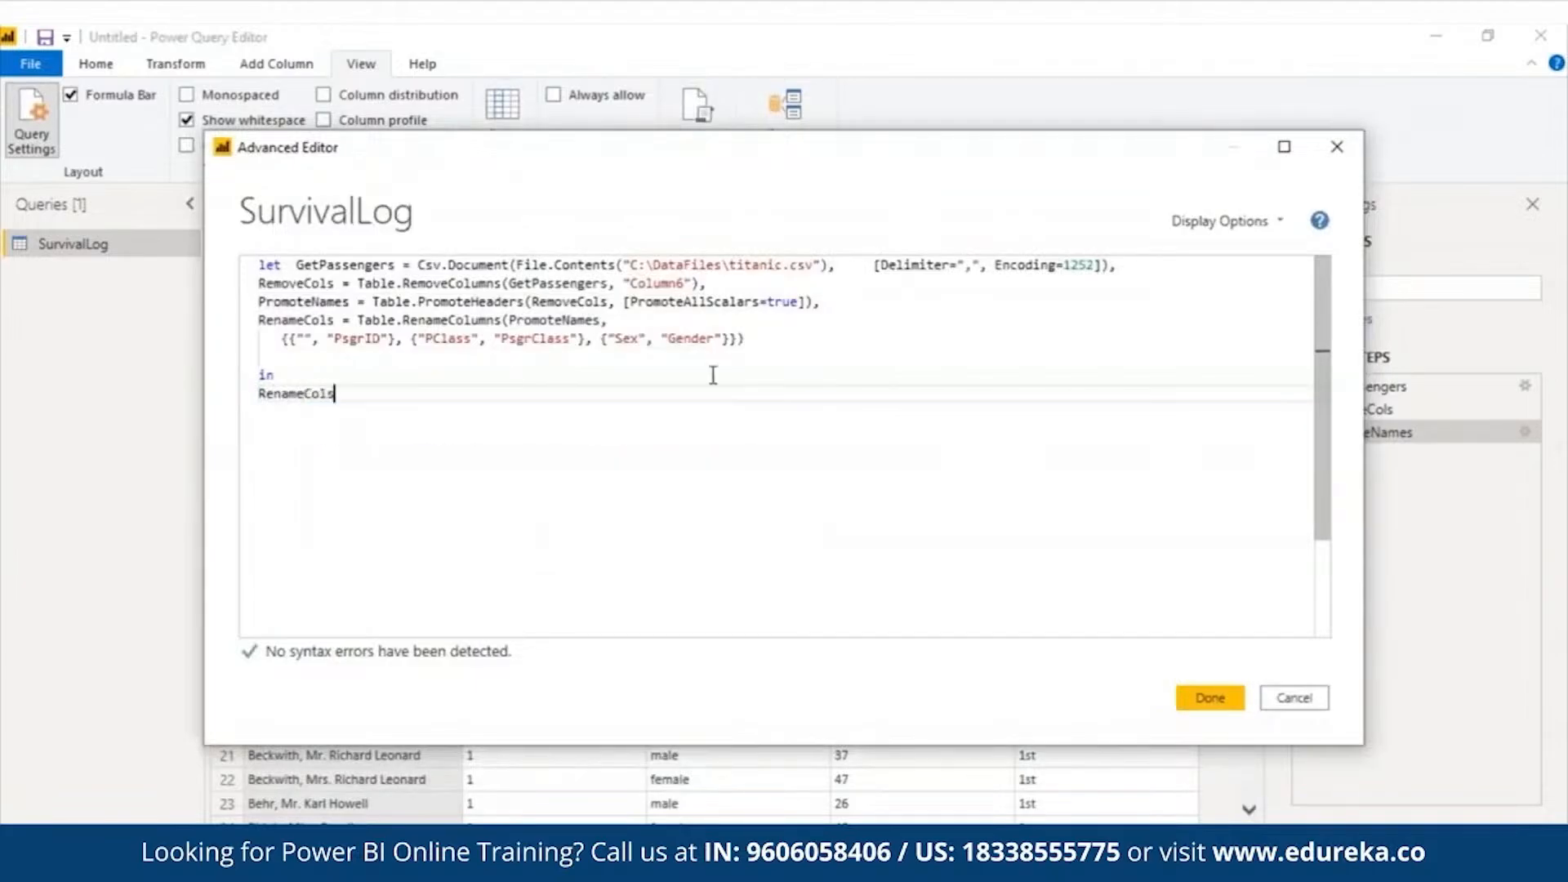
Correct the RenameCols pairs to passengerClass with PassengerClass and lowercase sex with Gender, and apply the query code
drag(411, 338, 582, 340)
click(426, 338)
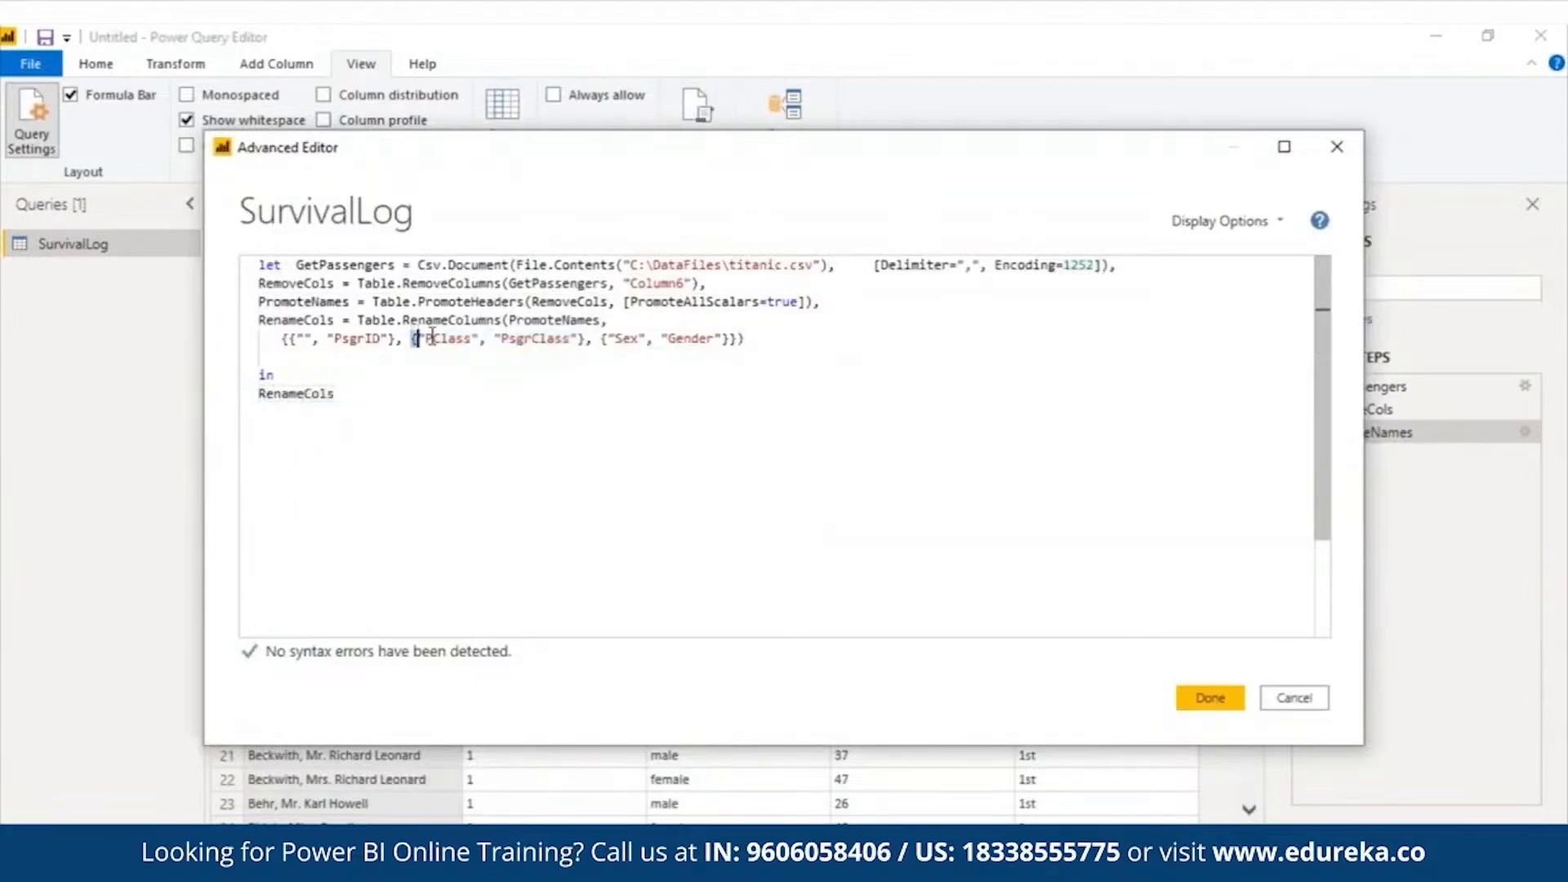
text(assenger)
click(575, 338)
key(BackSpace)
key(BackSpace)
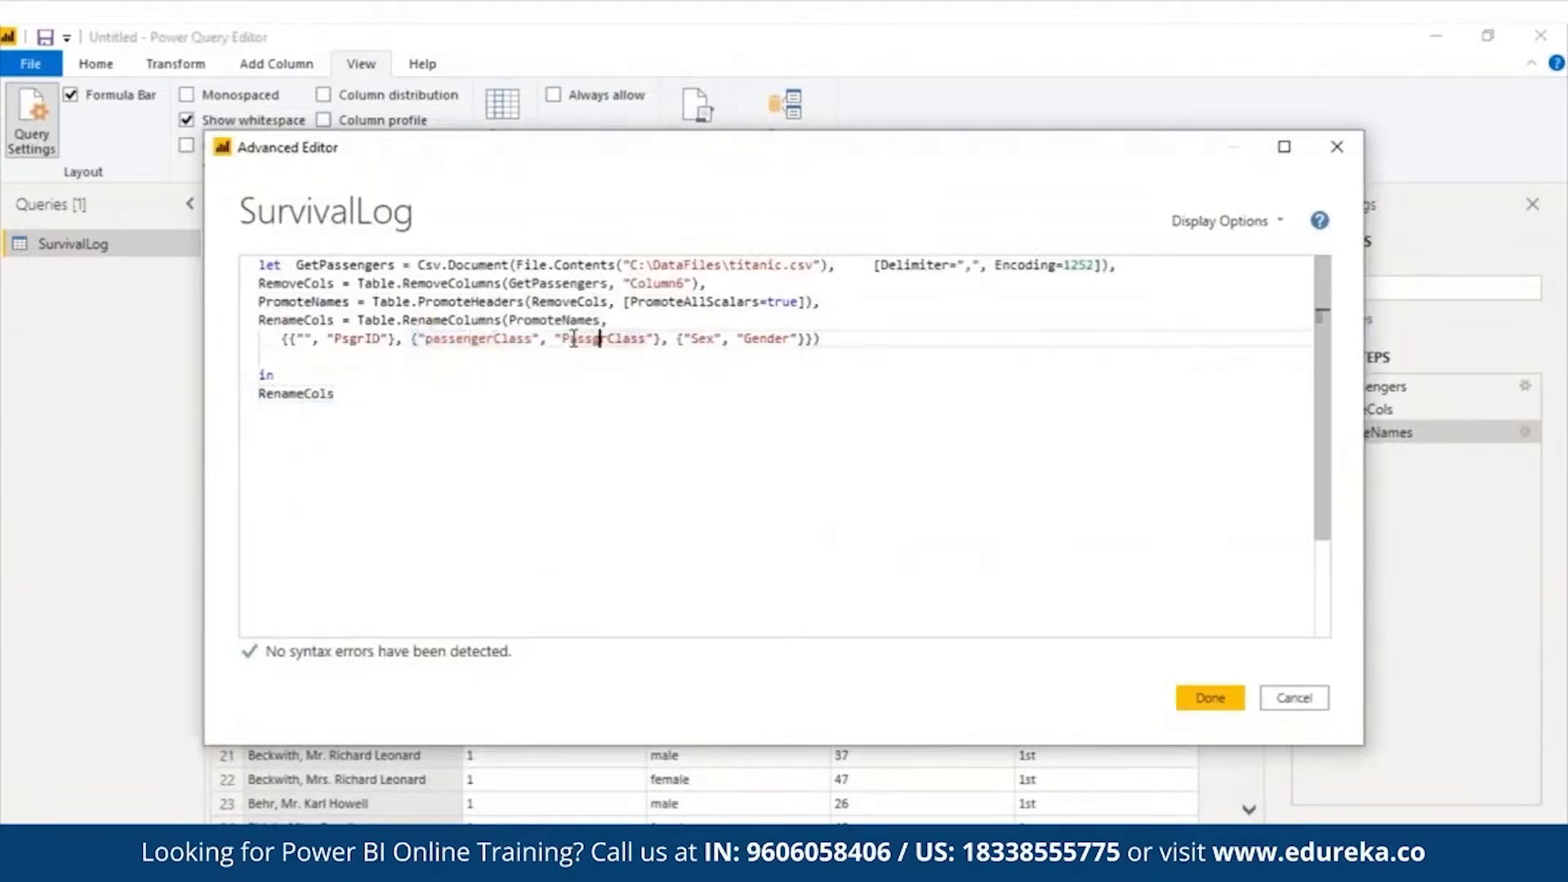
text(assenger)
click(722, 338)
key(BackSpace)
text(s)
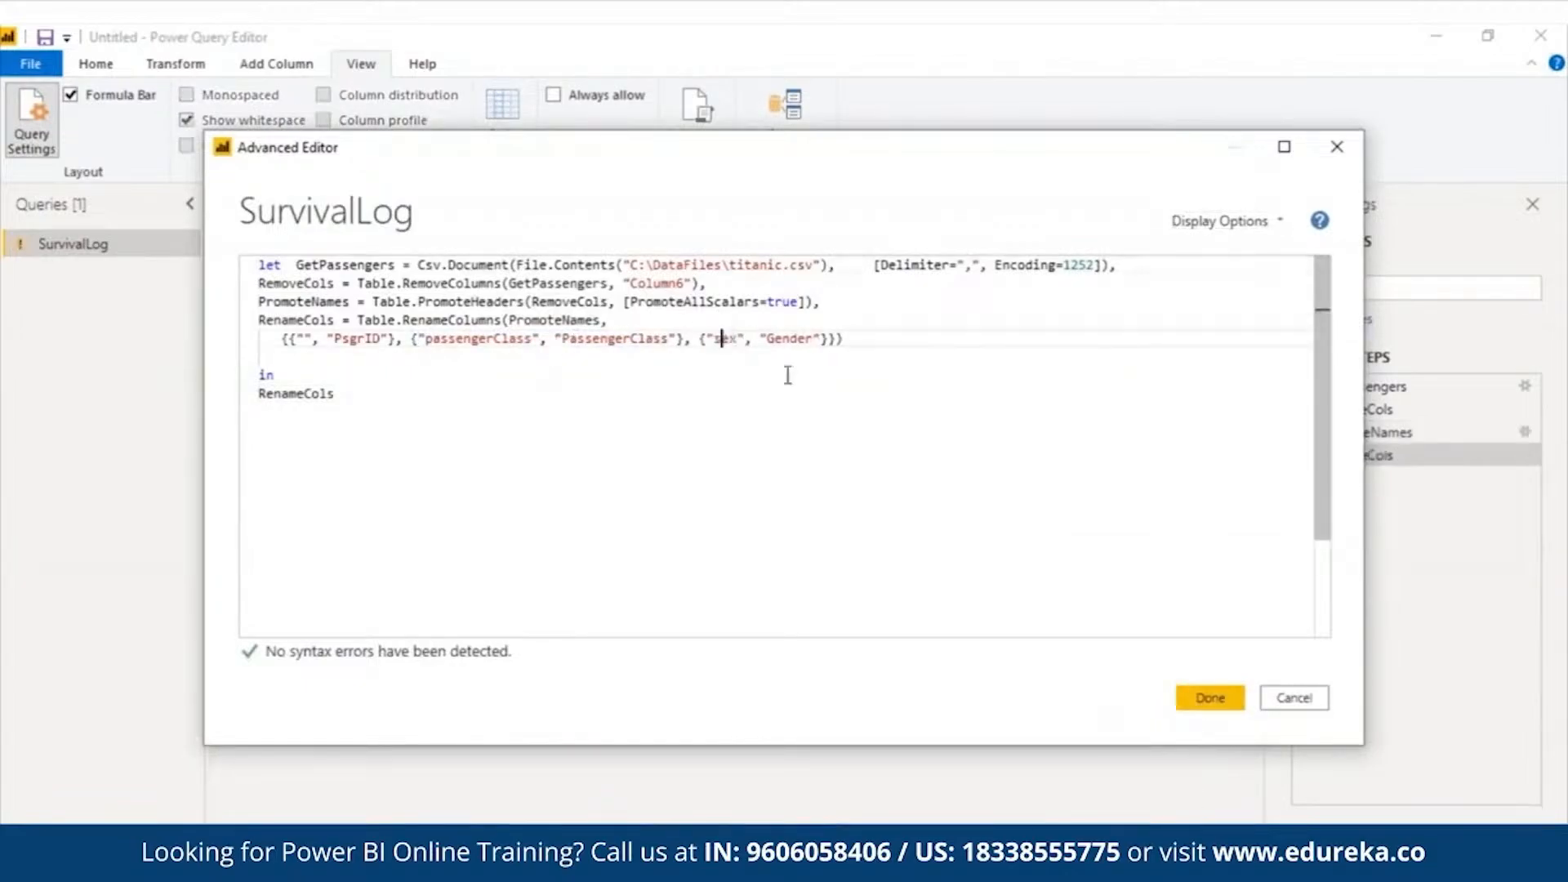
click(1197, 699)
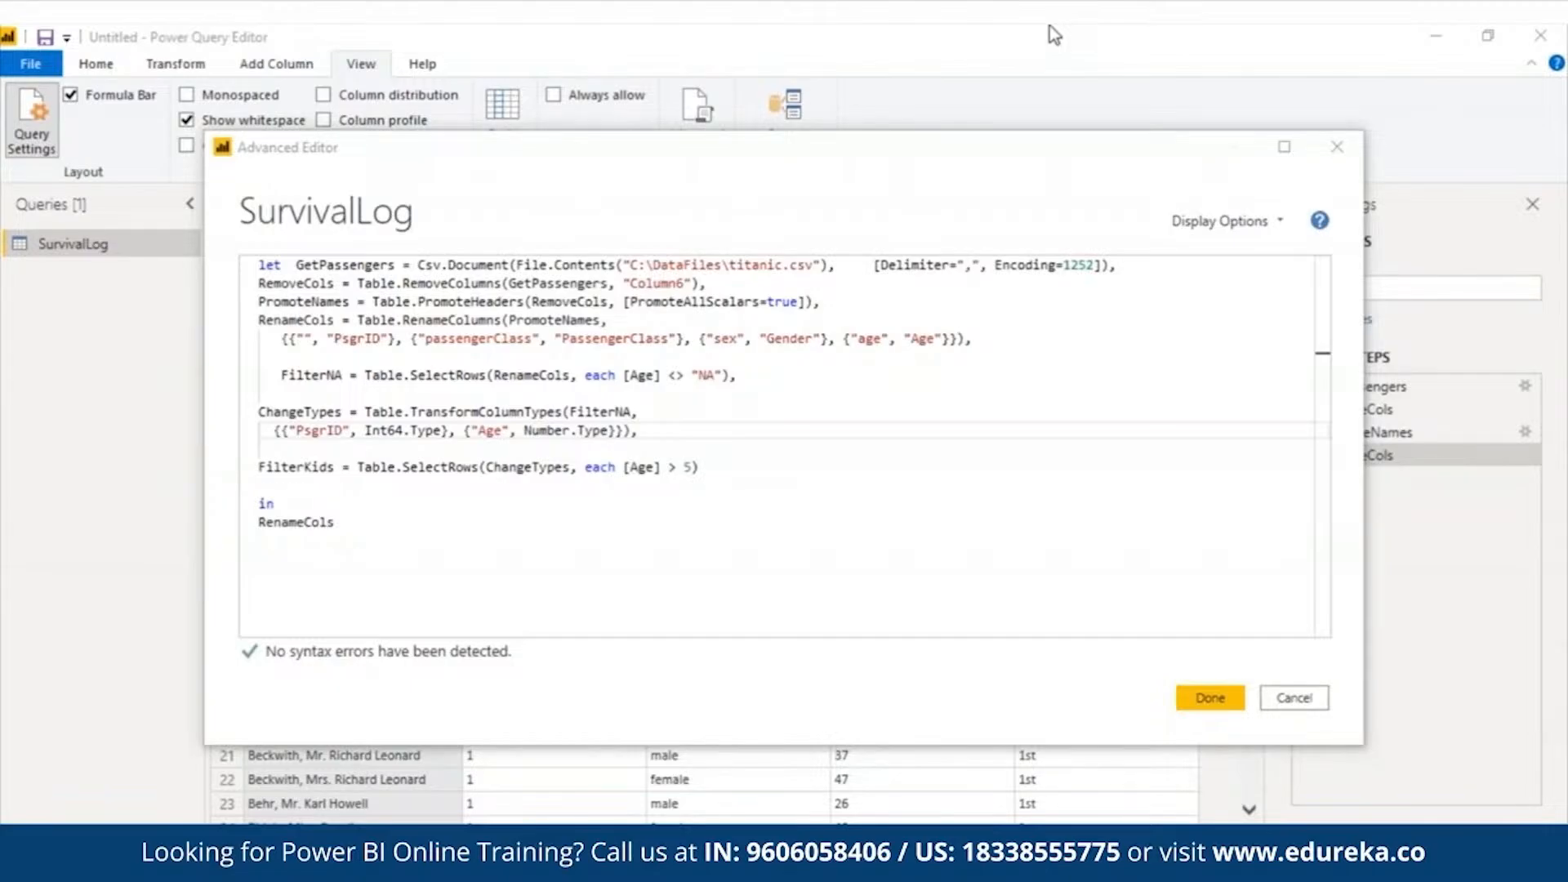
Examine the FilterNA, ChangeTypes and FilterKids statements in the query code
triple_click(590, 374)
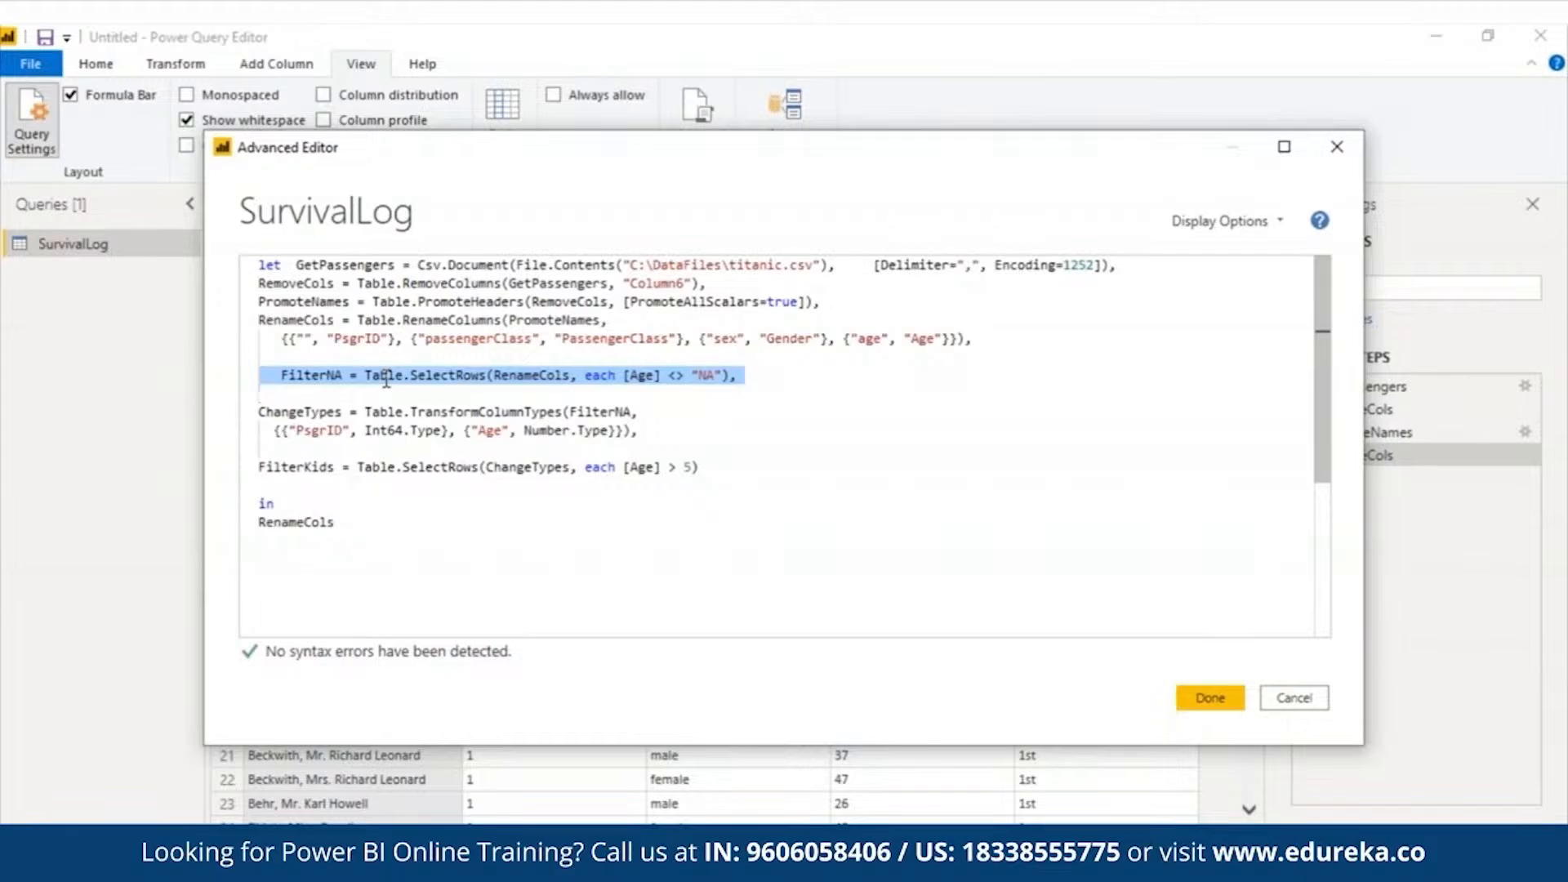
triple_click(441, 433)
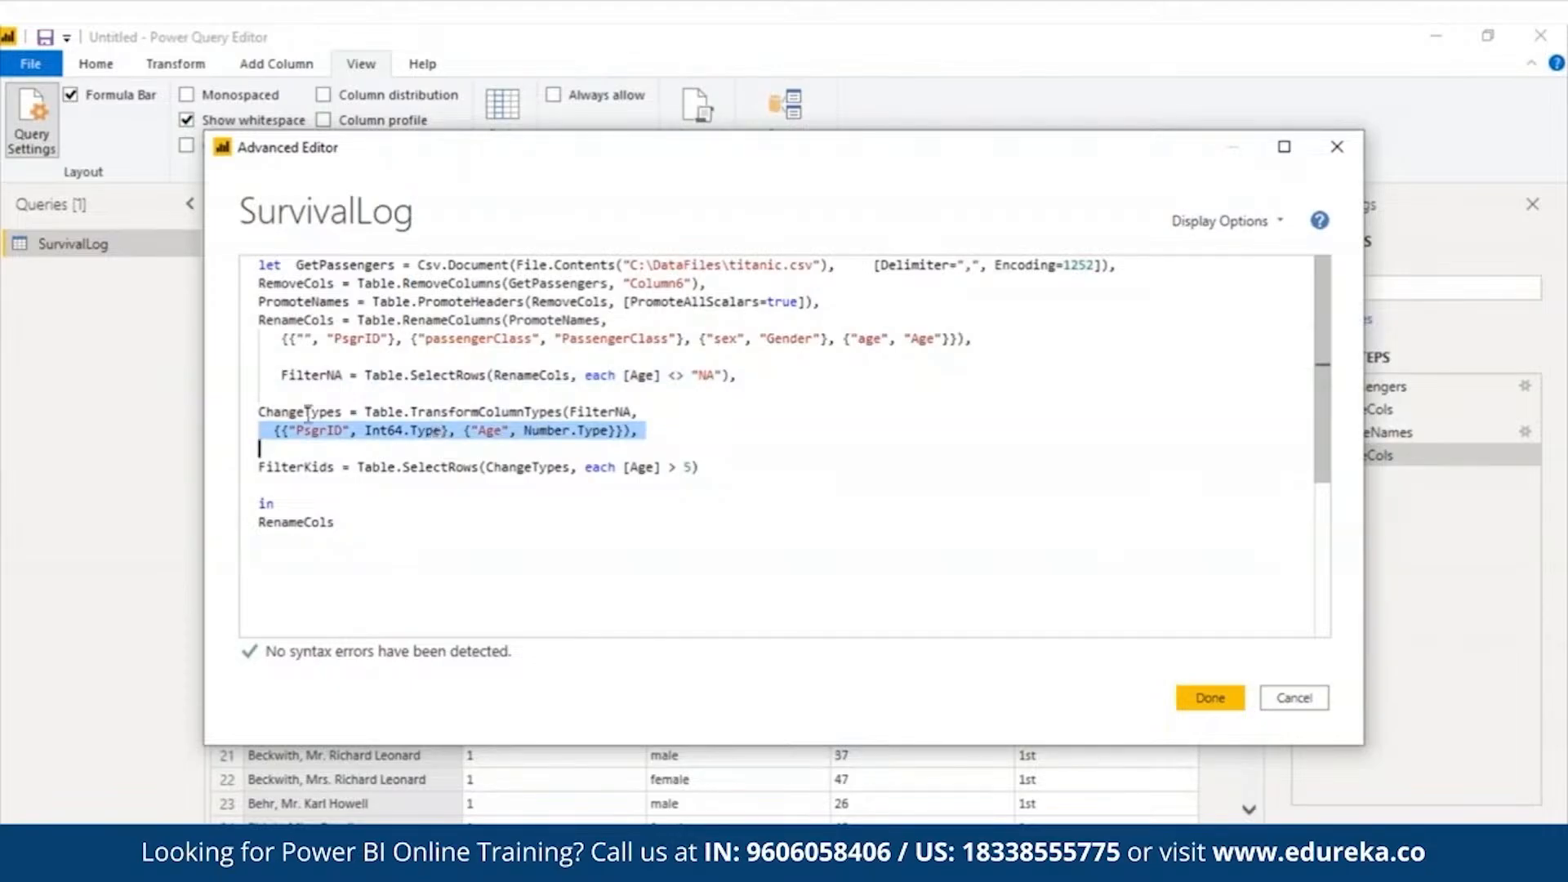
drag(260, 398, 598, 444)
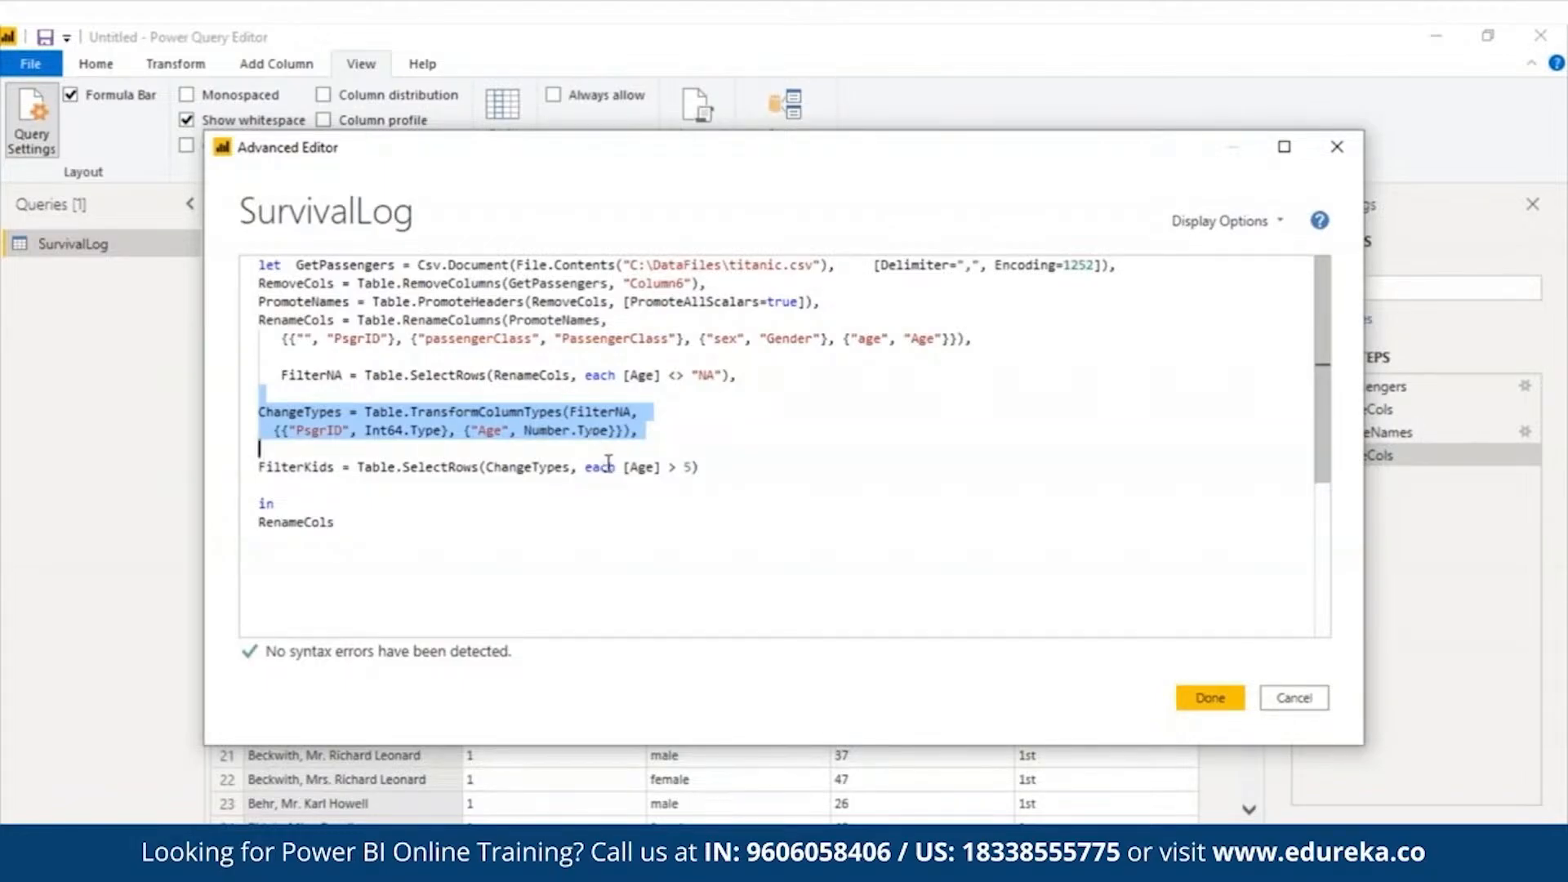
triple_click(608, 463)
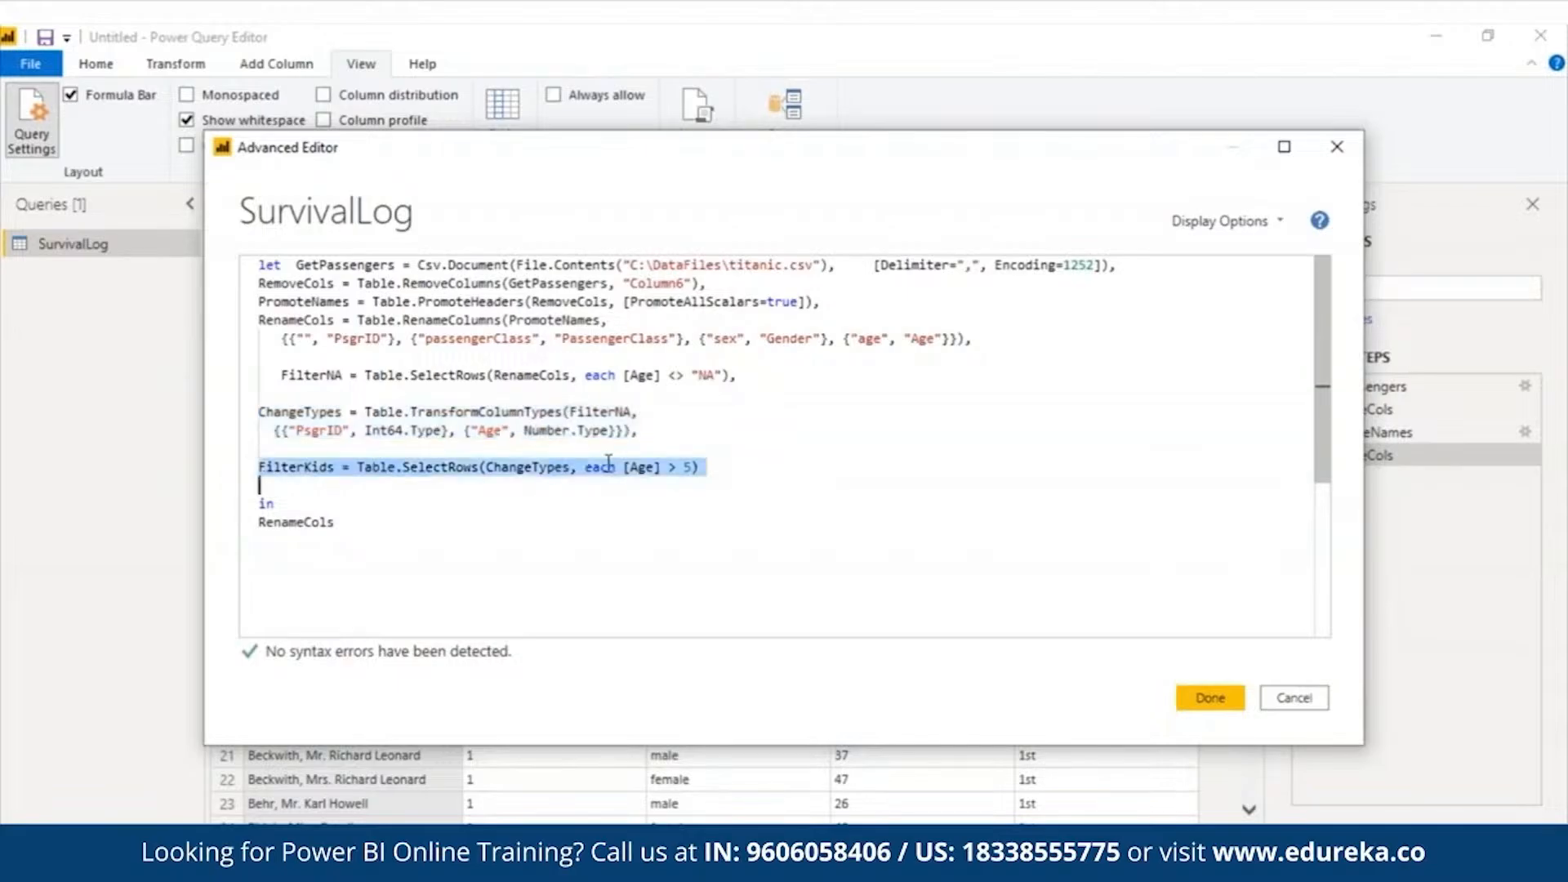
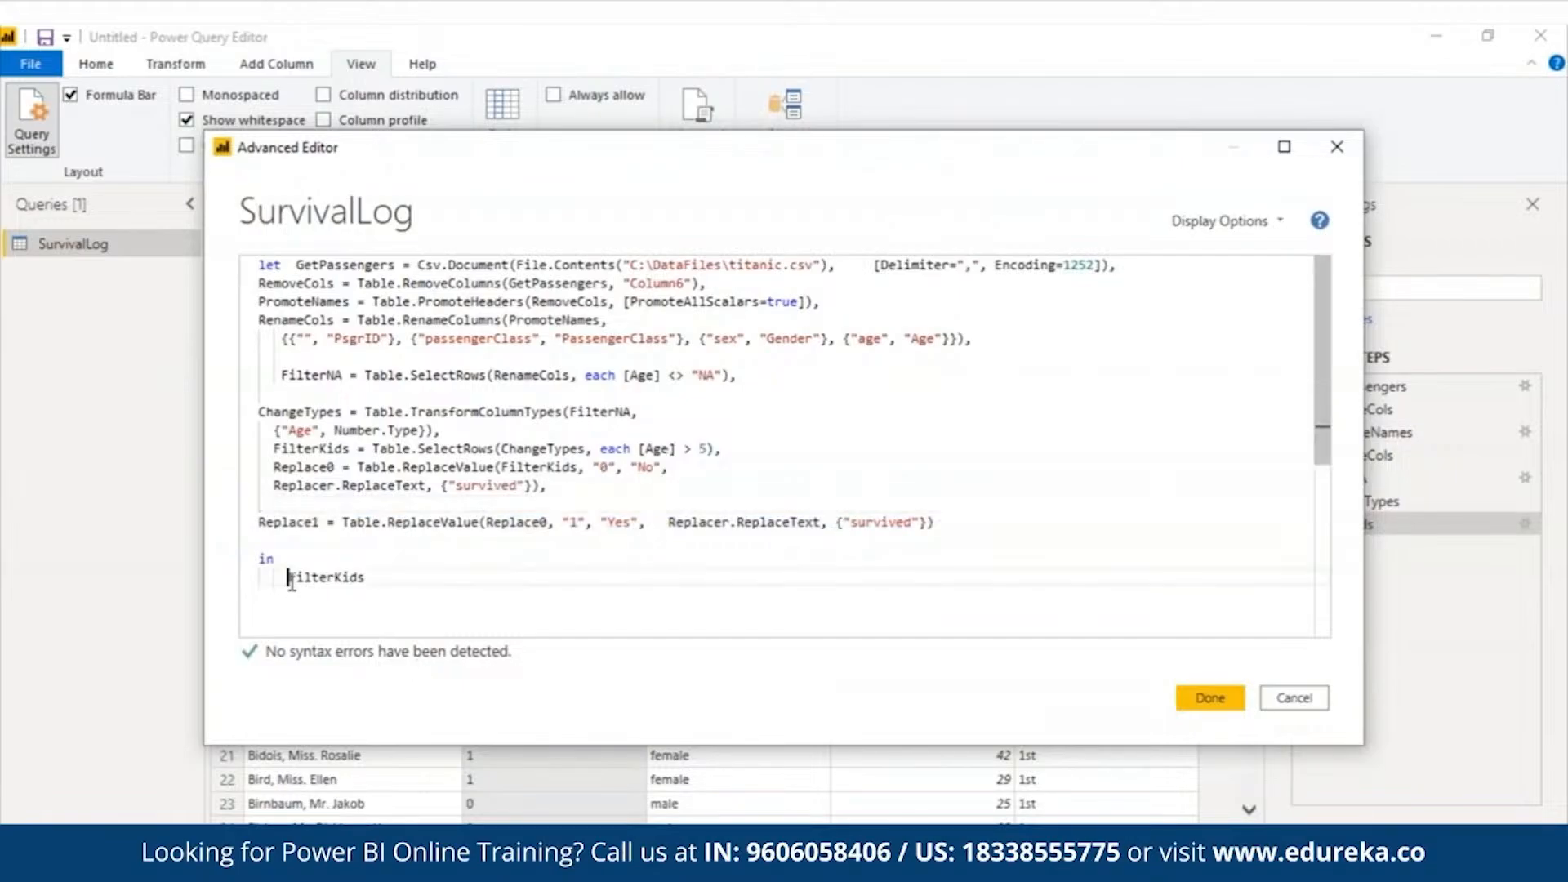
Return Replace0 instead of FilterKids in the in clause and apply the query code
drag(289, 580, 379, 578)
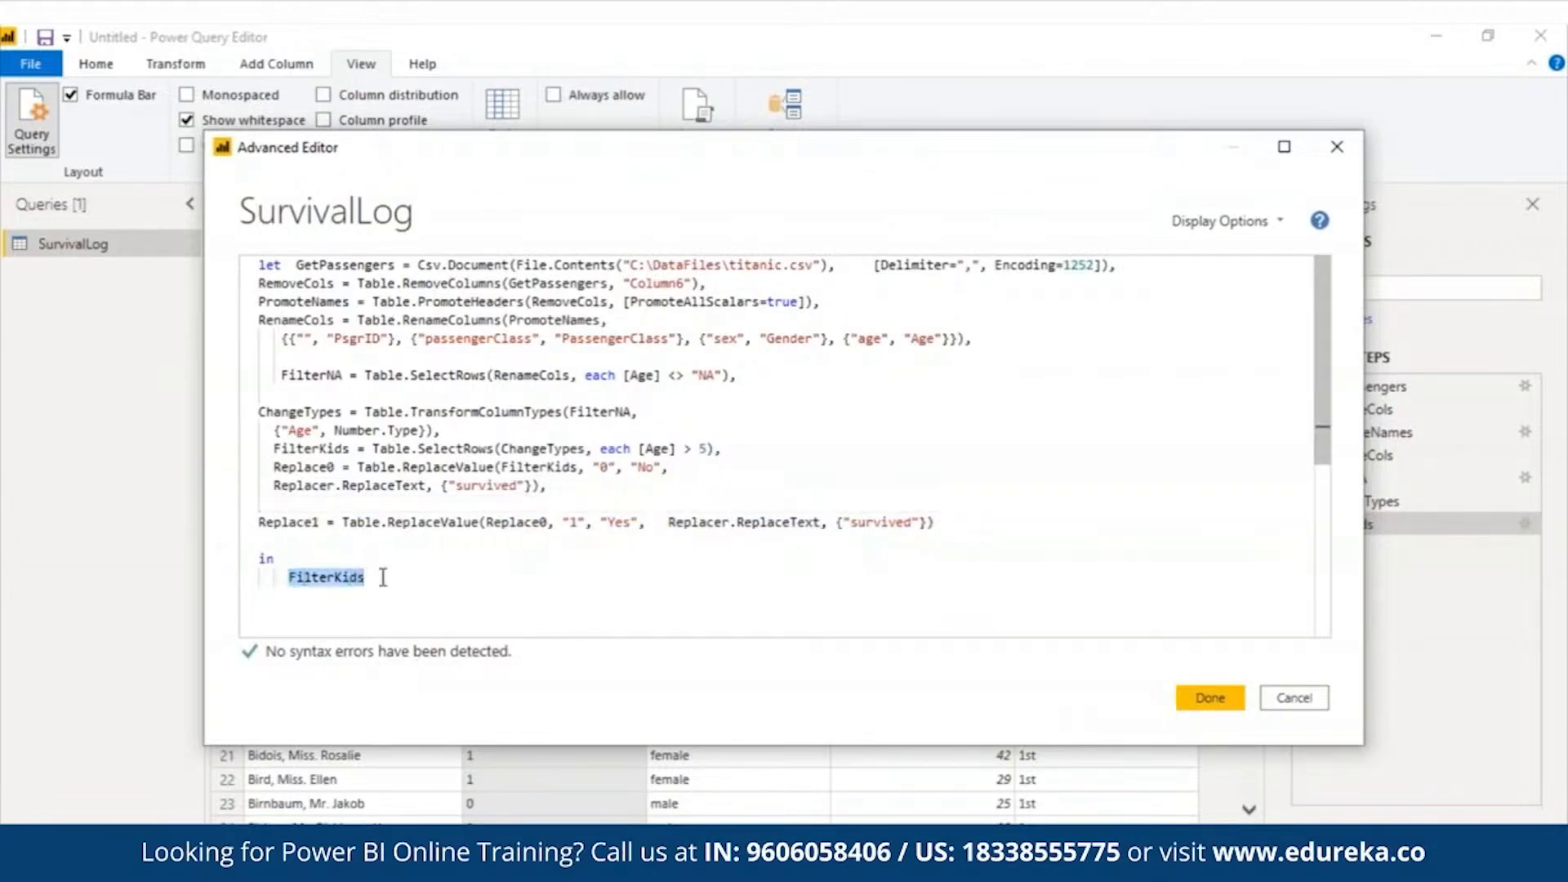
text(repla)
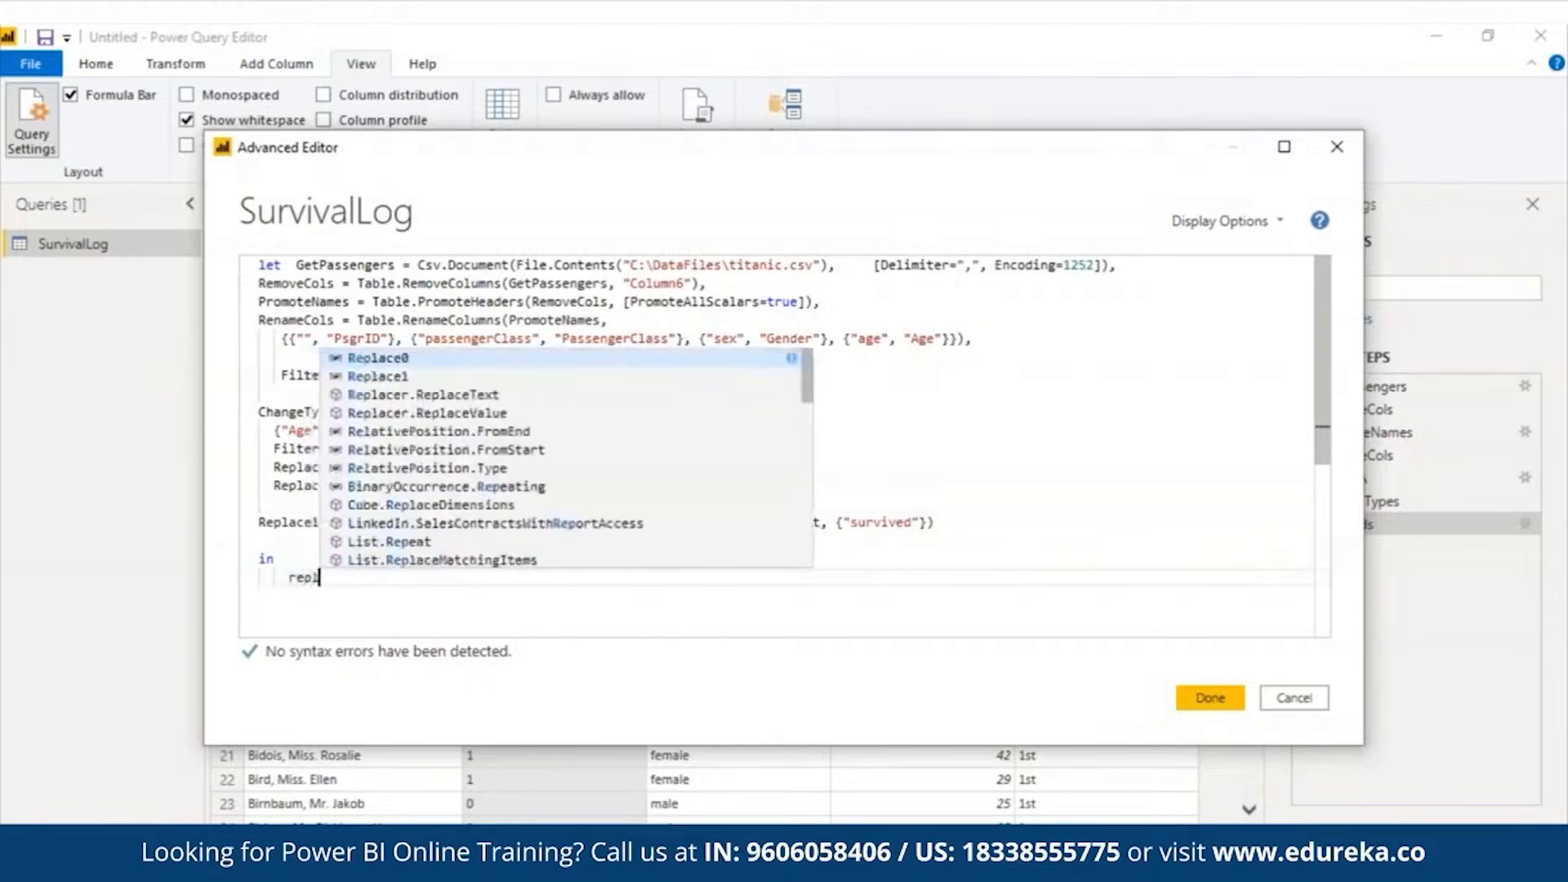
click(438, 358)
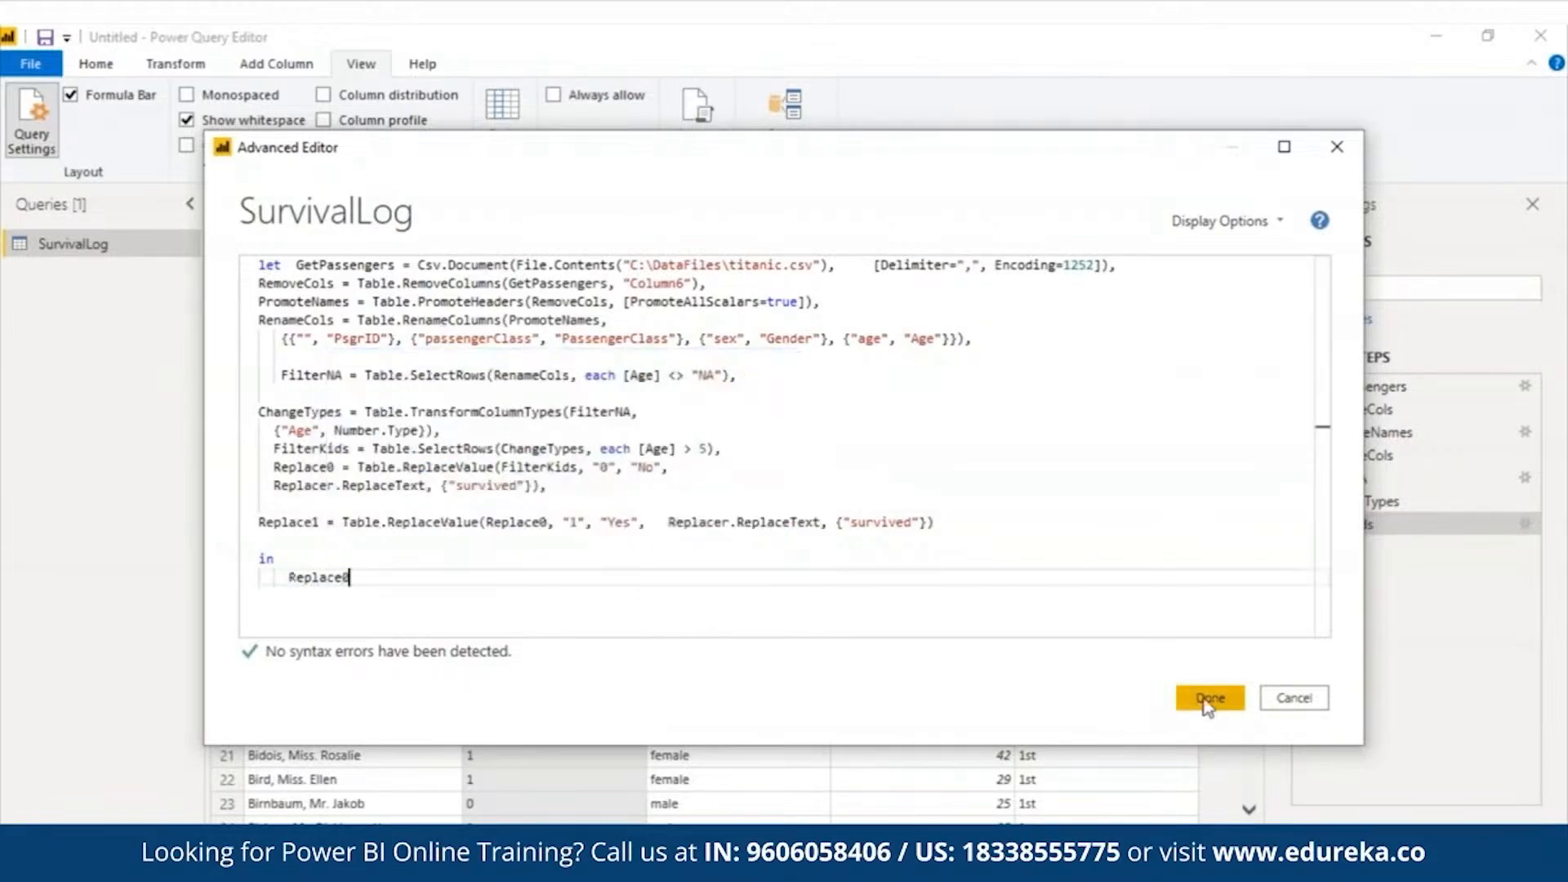
click(1205, 701)
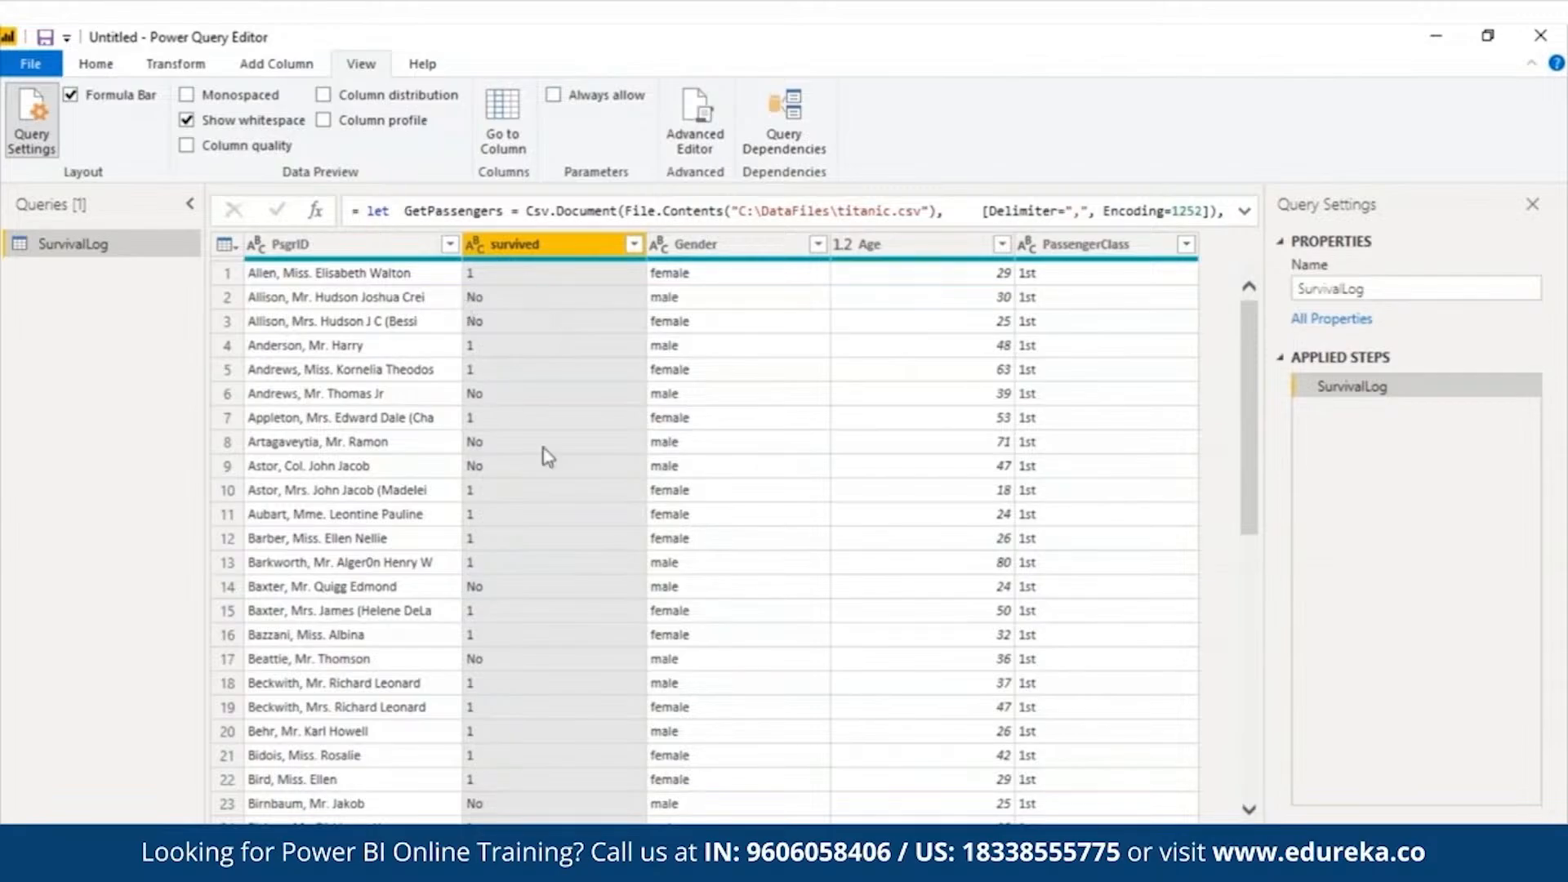
Change the in clause to return Replace1 and apply the query code
click(694, 122)
double_click(327, 578)
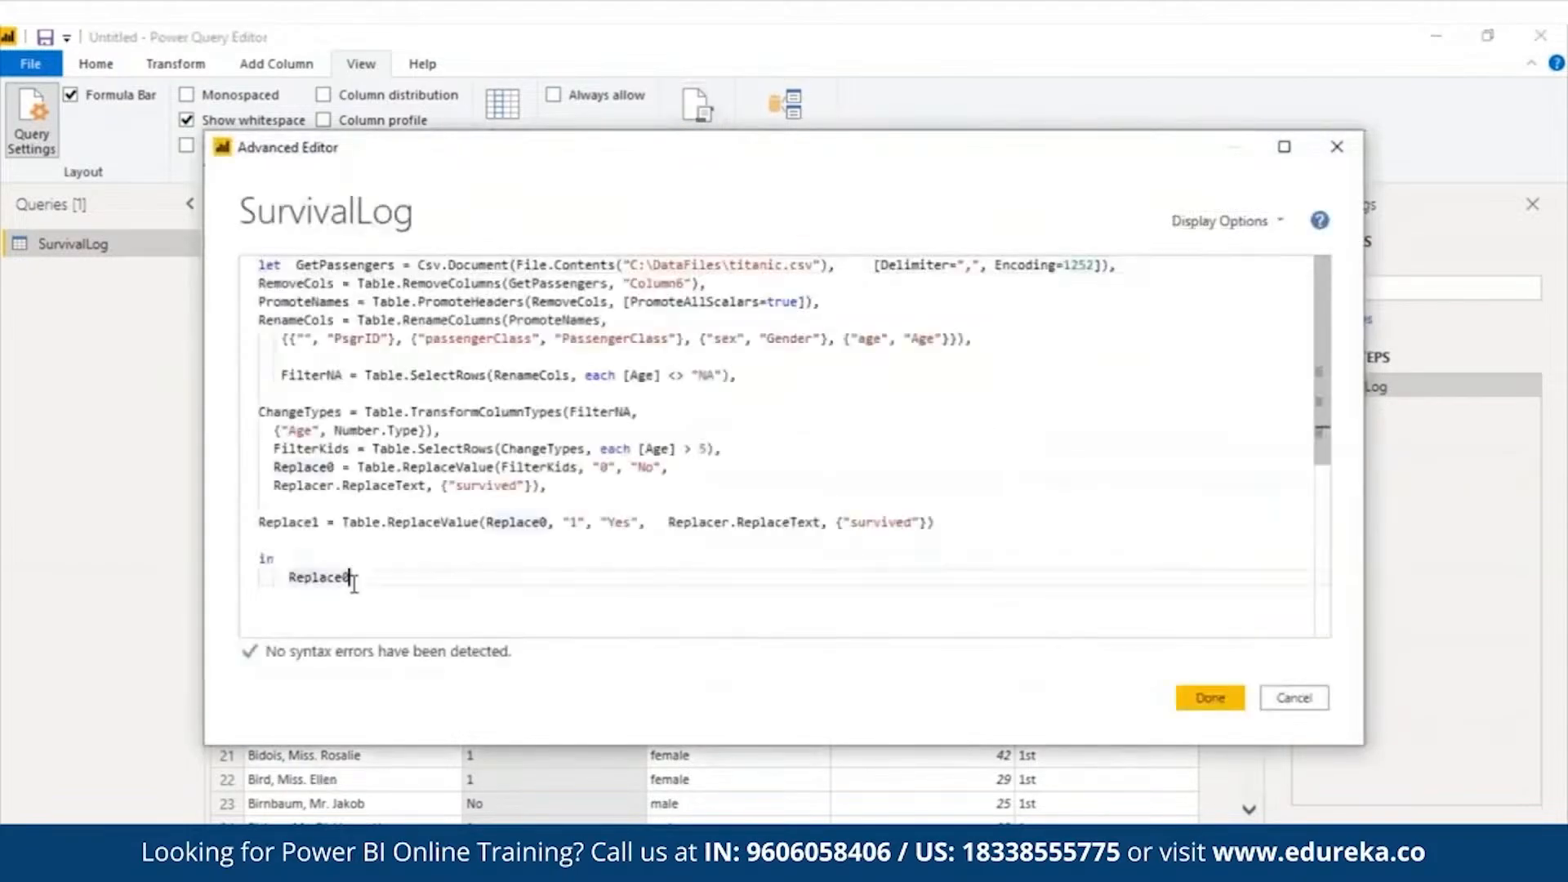
key(BackSpace)
text(1)
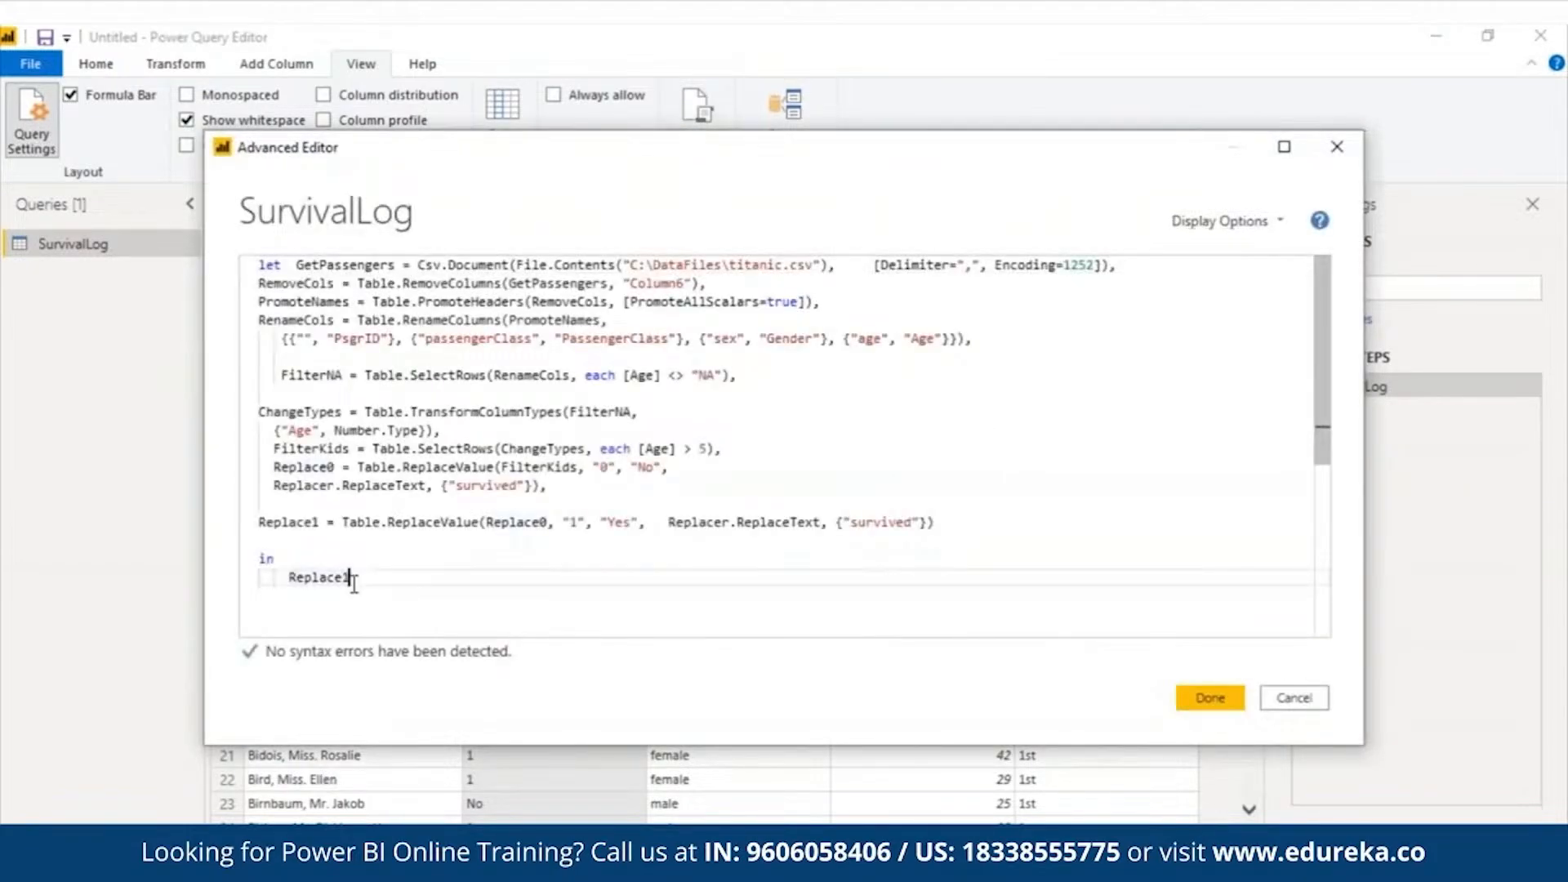
click(1239, 709)
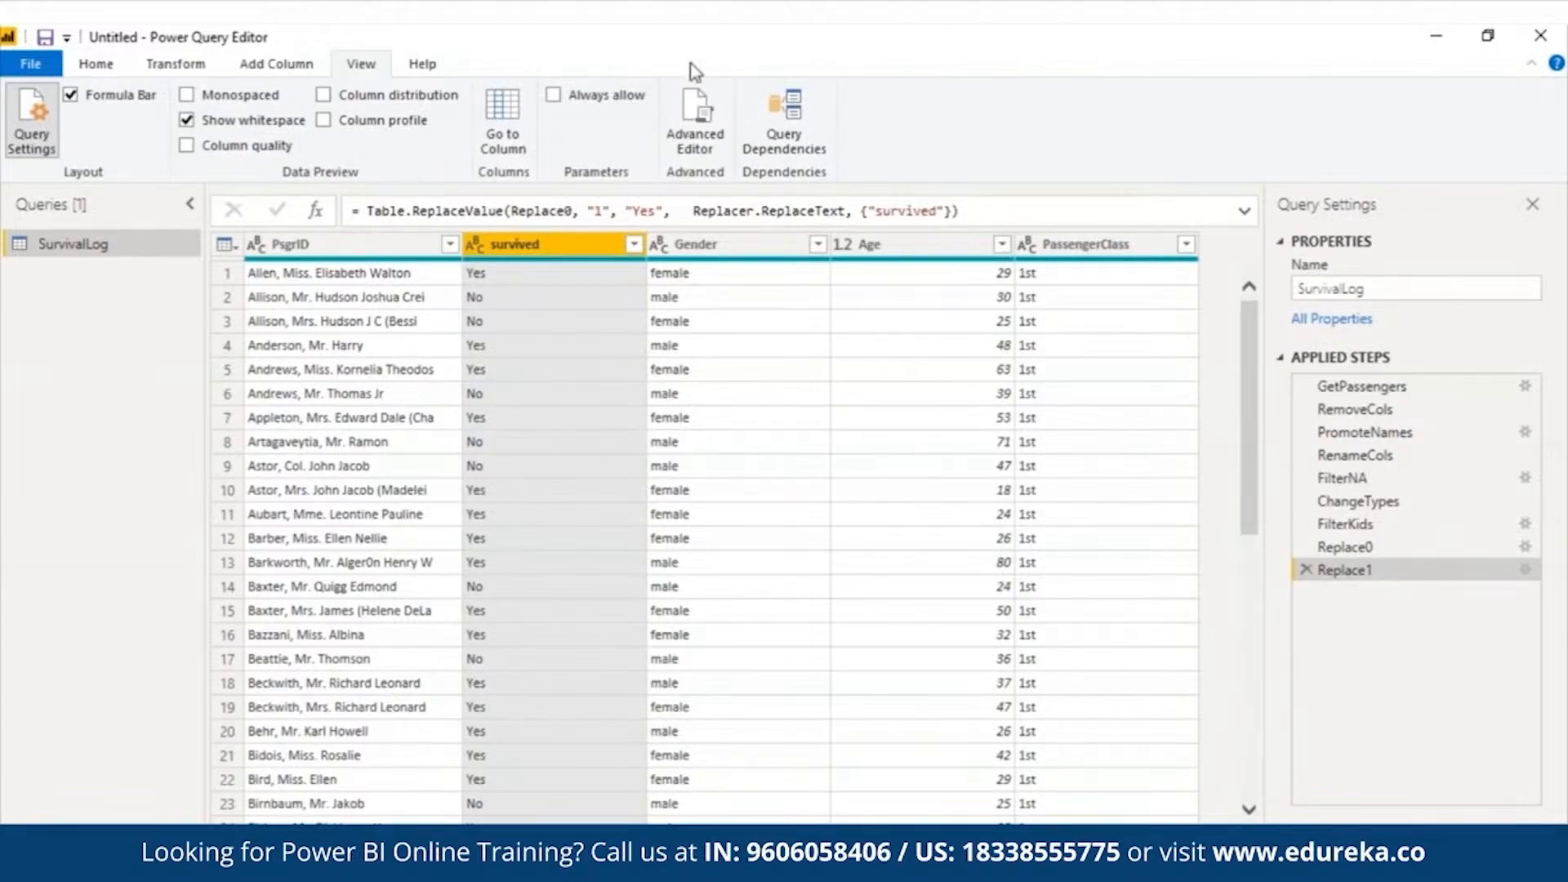
Add a ChangeCase statement after Replace1 in the query code: Table.TransformColumns(Replace1, {"Gender", Text.Proper})
click(684, 141)
click(972, 522)
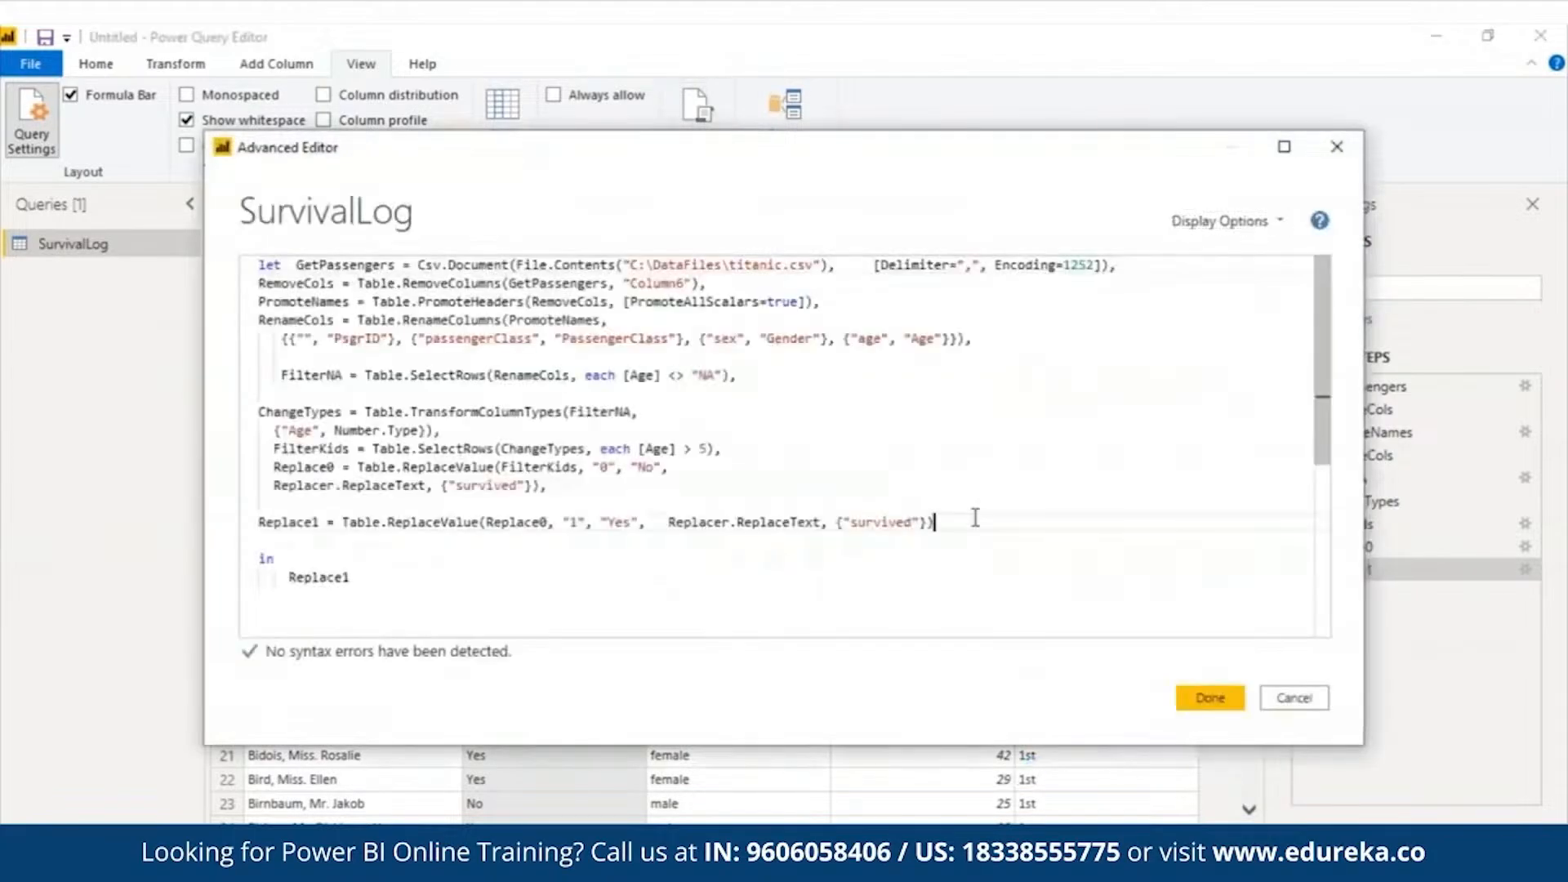
text(,)
key(Return)
text(ChangeCase = Table.TransformColumns(Replace1, {"Gender", Text.Proper}))
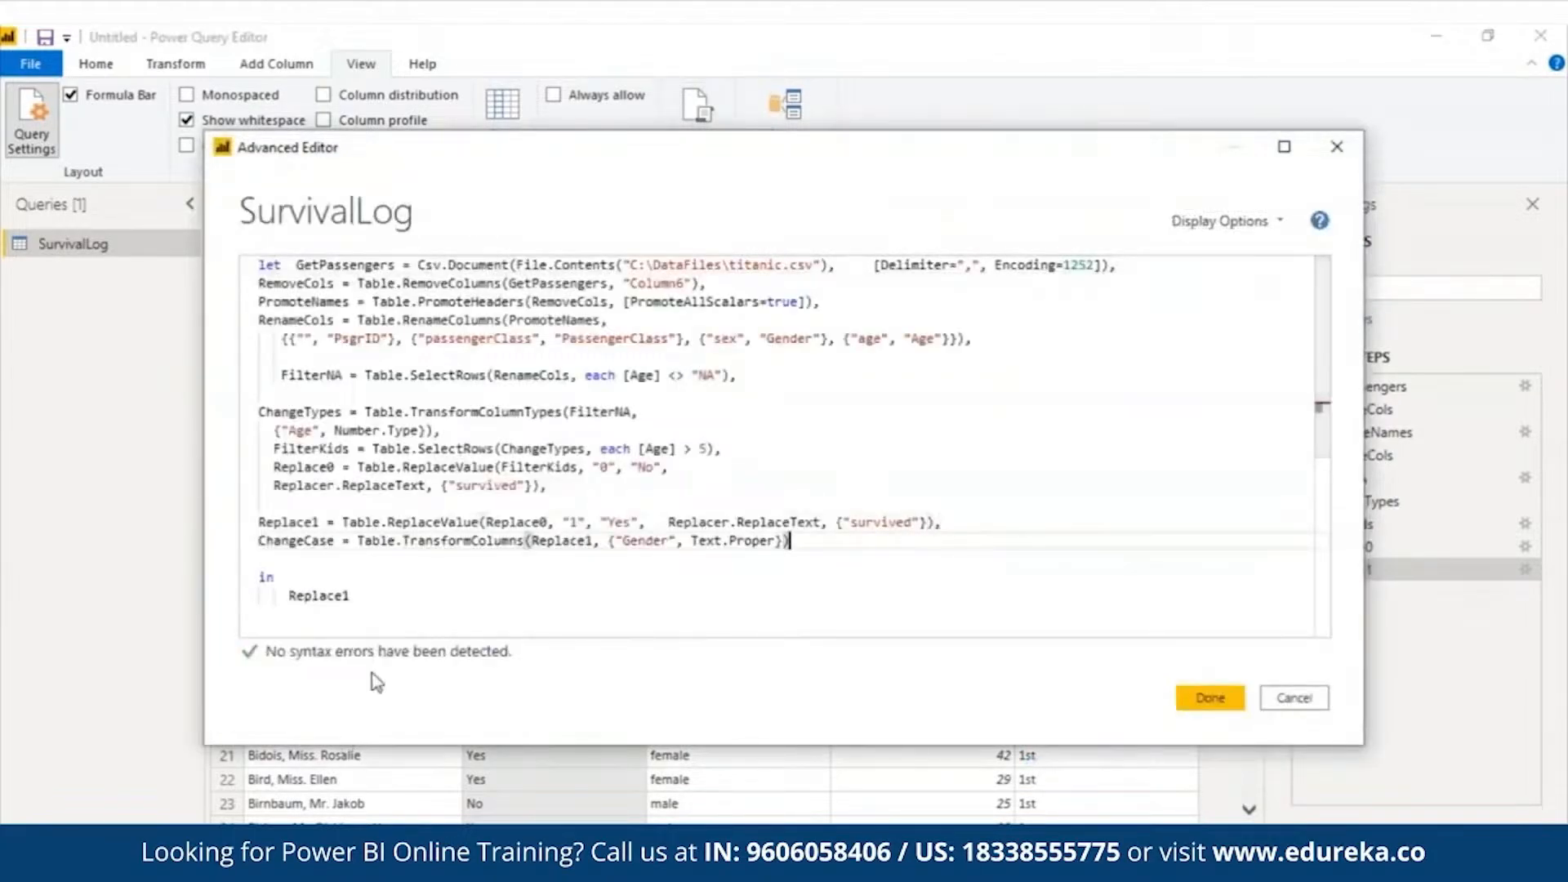
Change the in clause to return ChangeCase and apply the query code
double_click(296, 596)
text(Change)
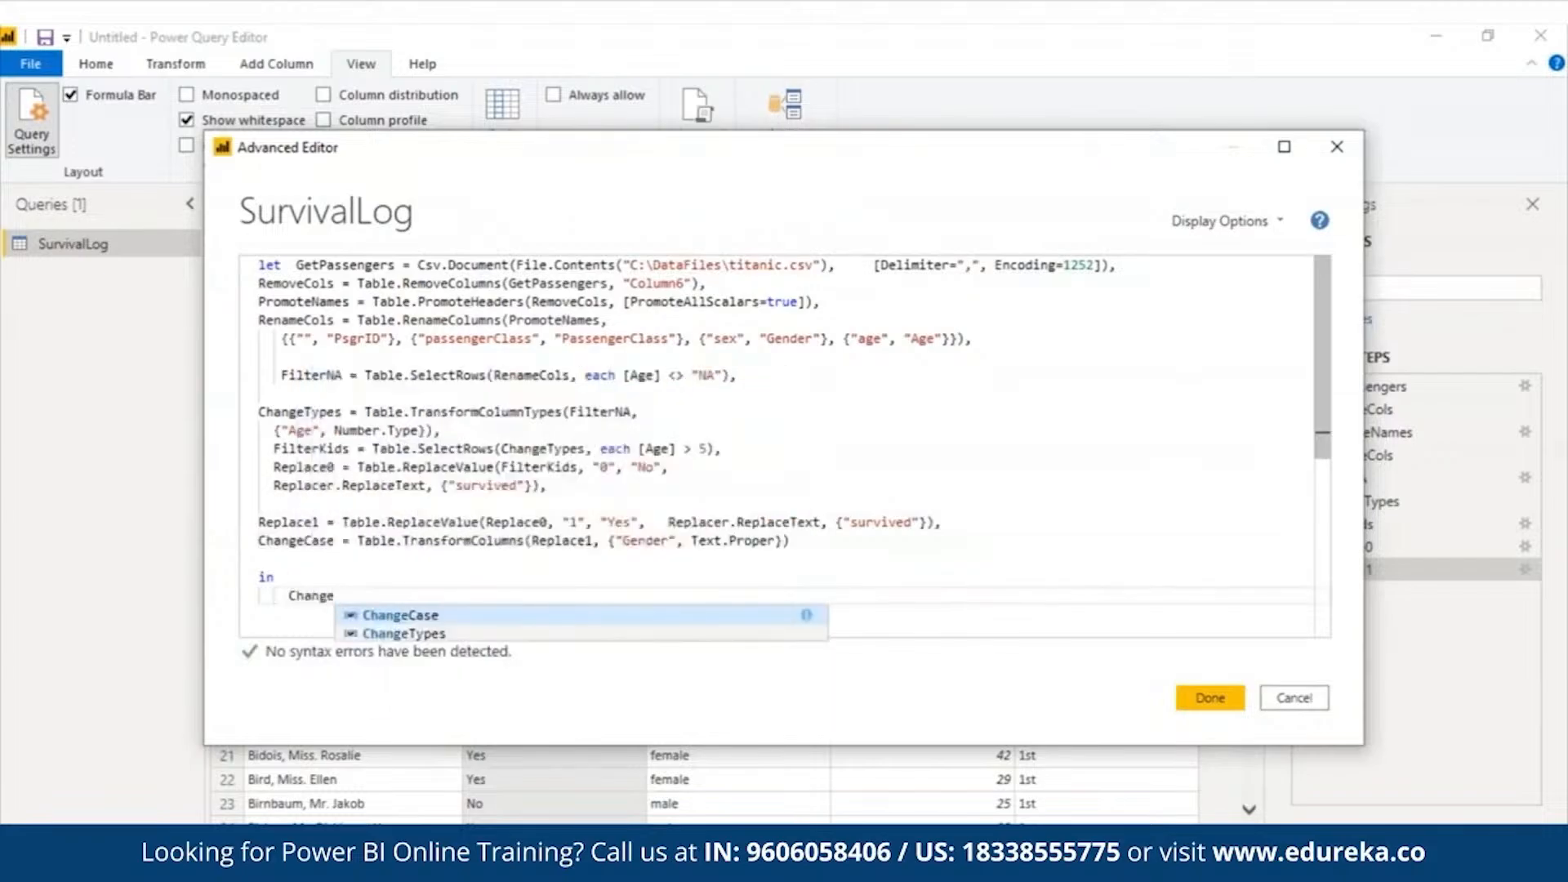
click(448, 617)
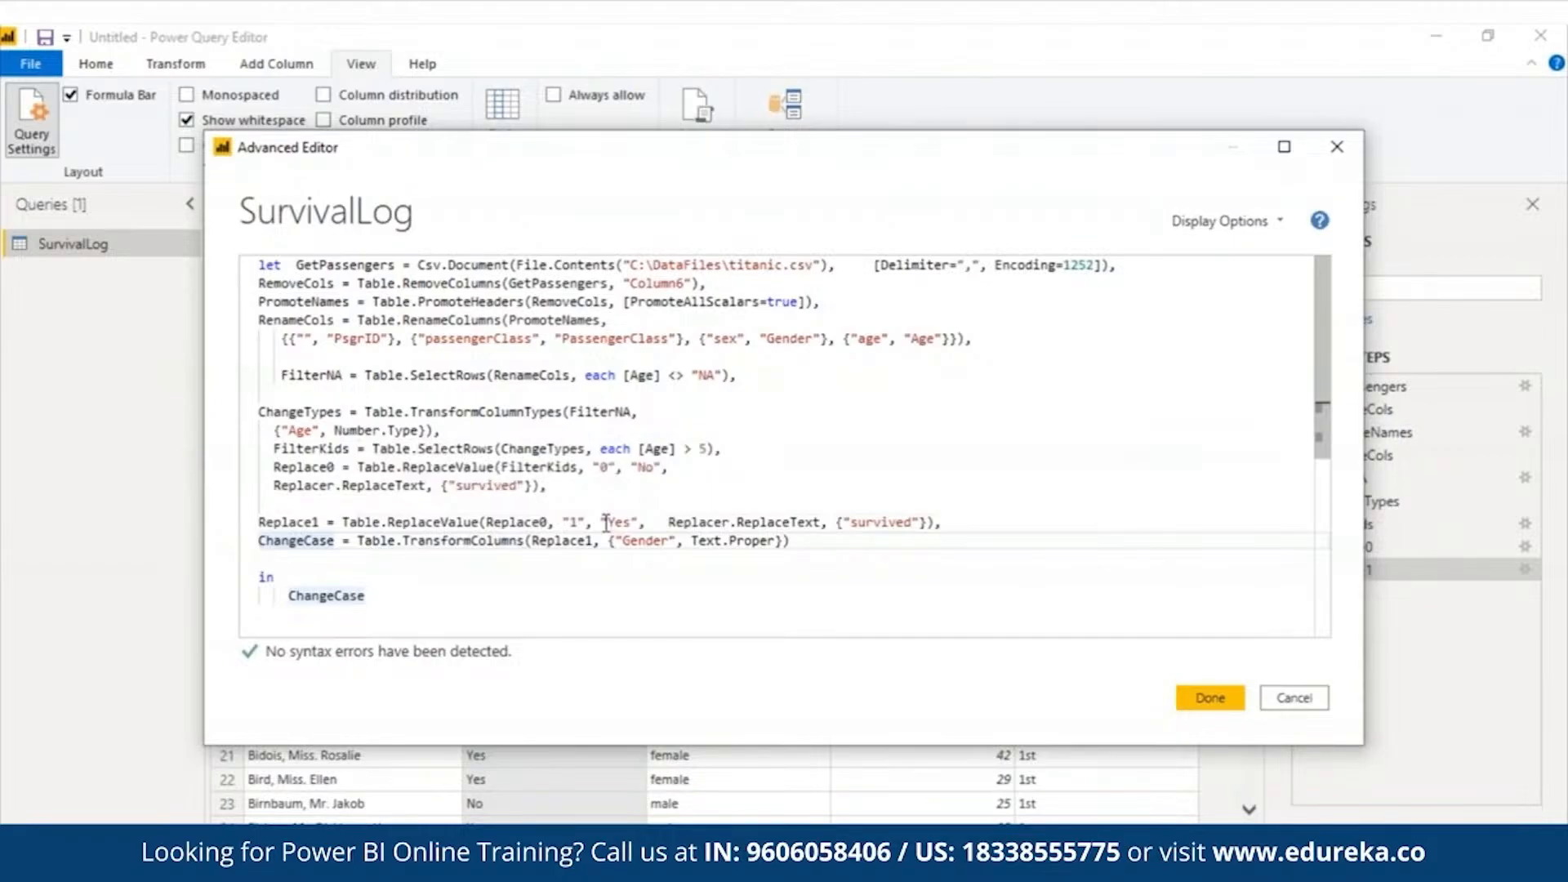
mouse_move(715, 545)
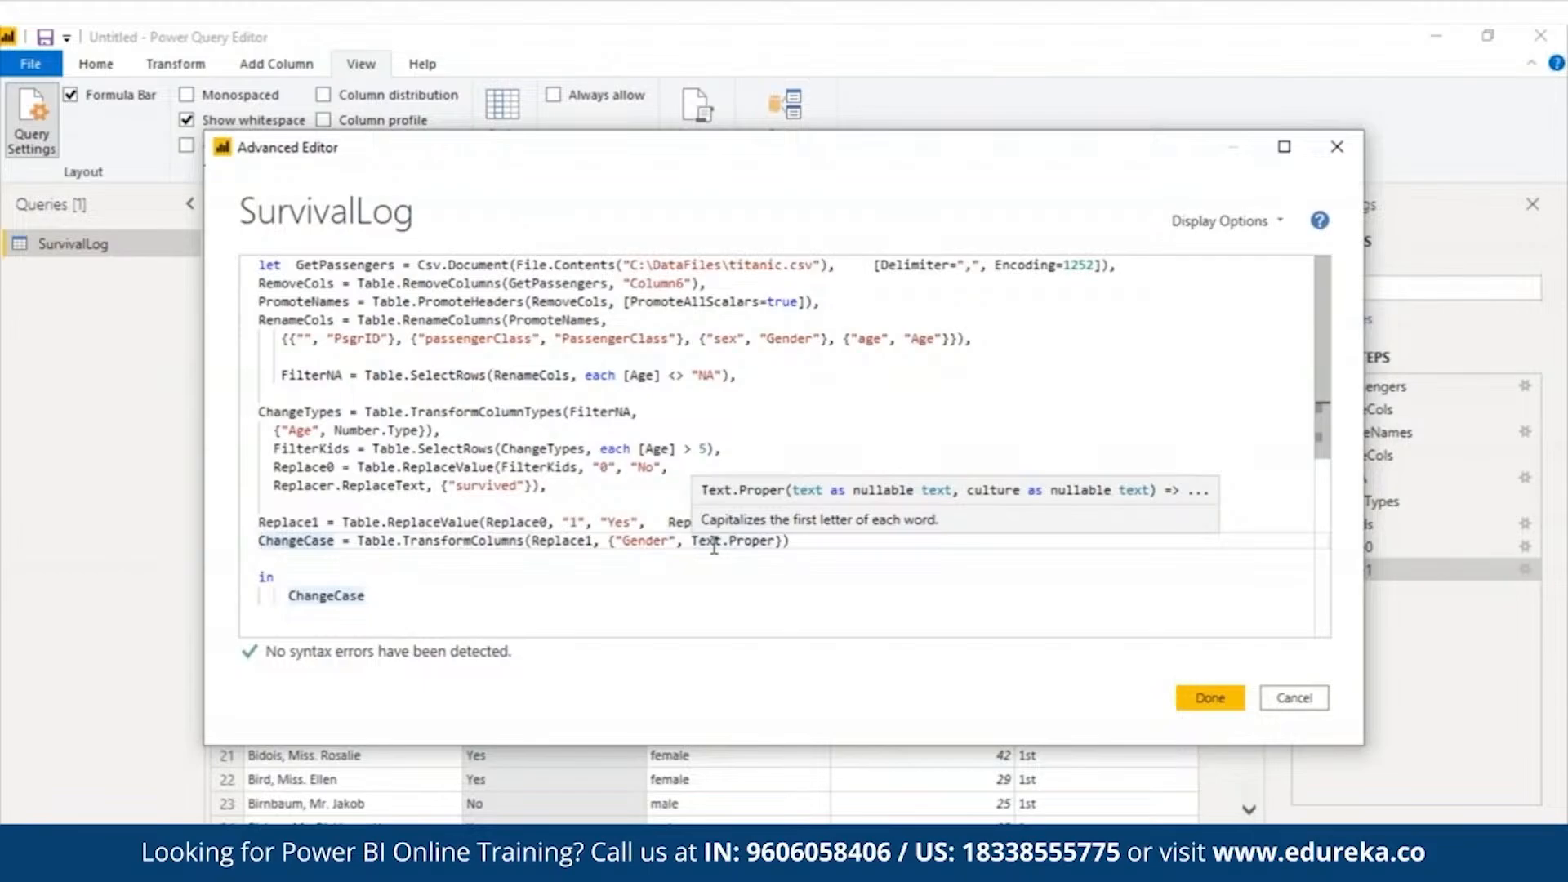
click(1201, 699)
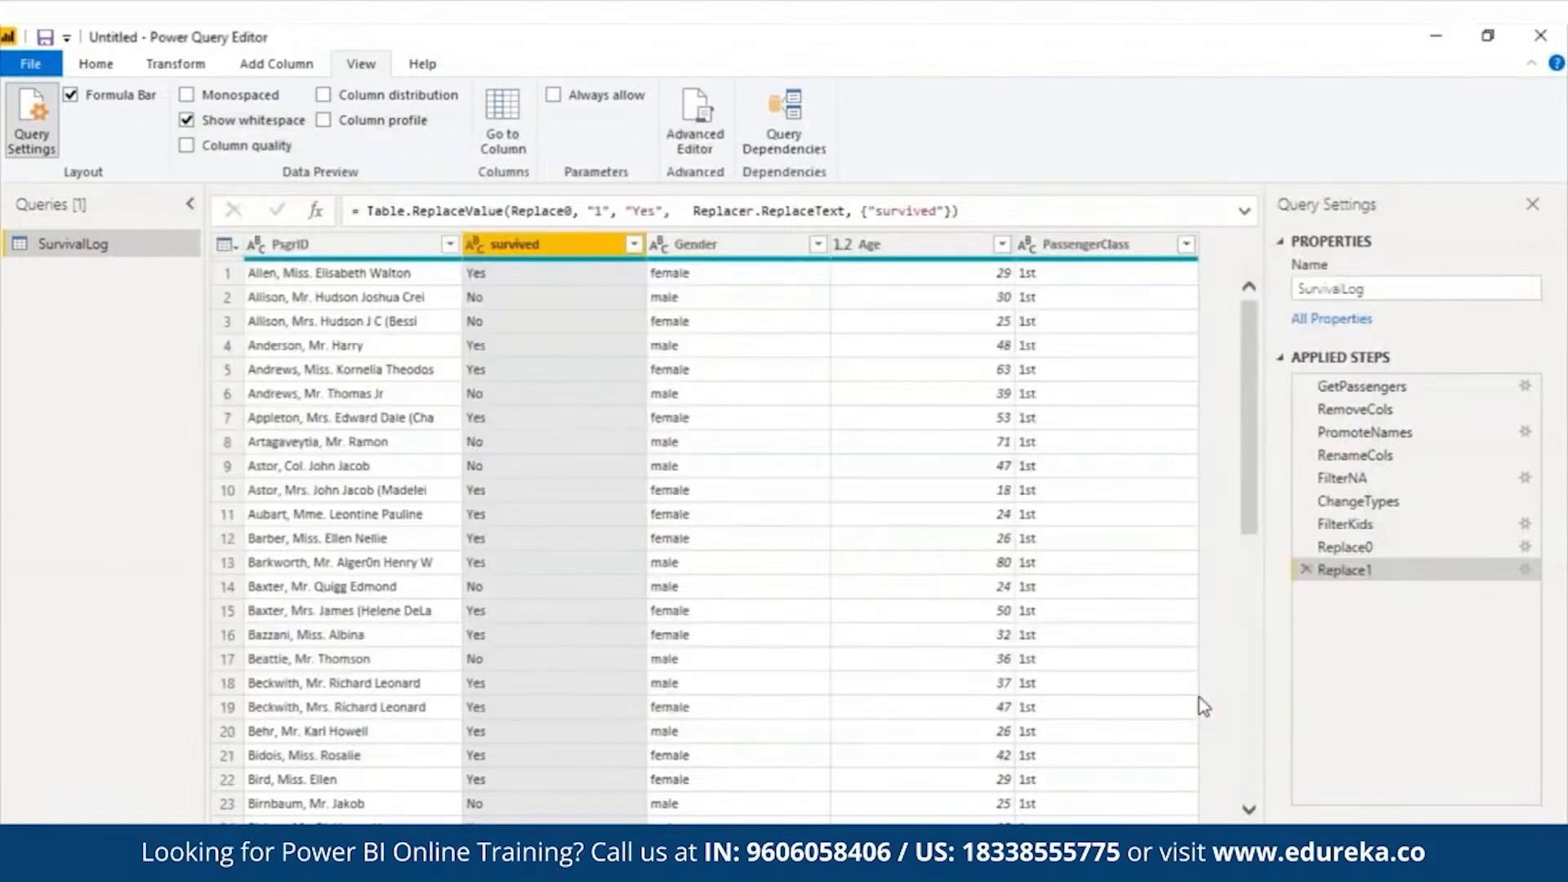
Examine the Gender column and the outputs of the RenameCols, Replace0 and ChangeCase applied steps
click(712, 247)
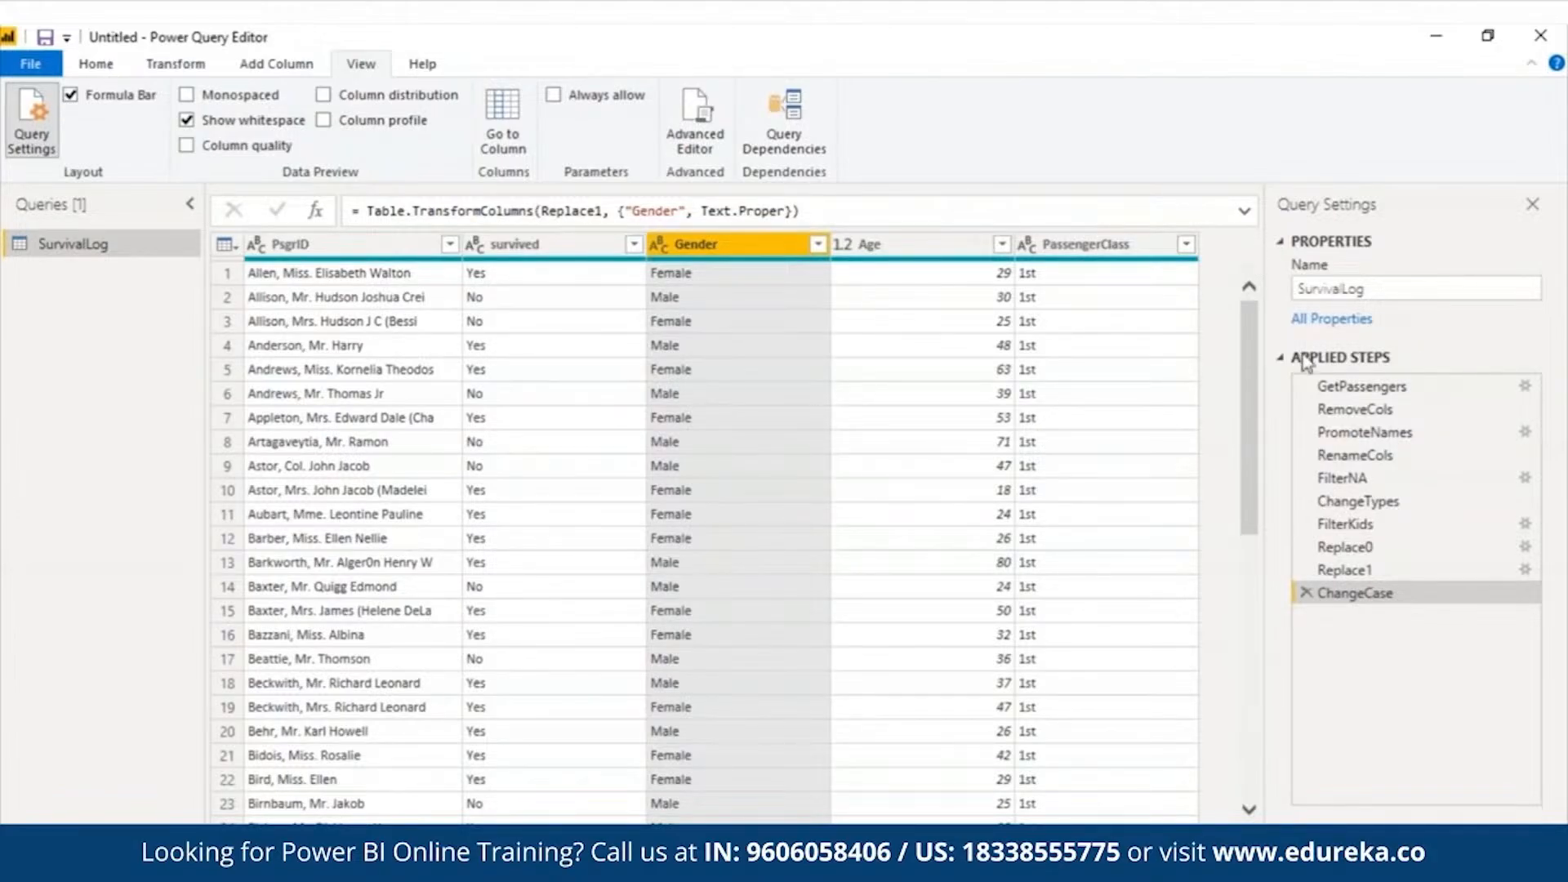
click(1360, 455)
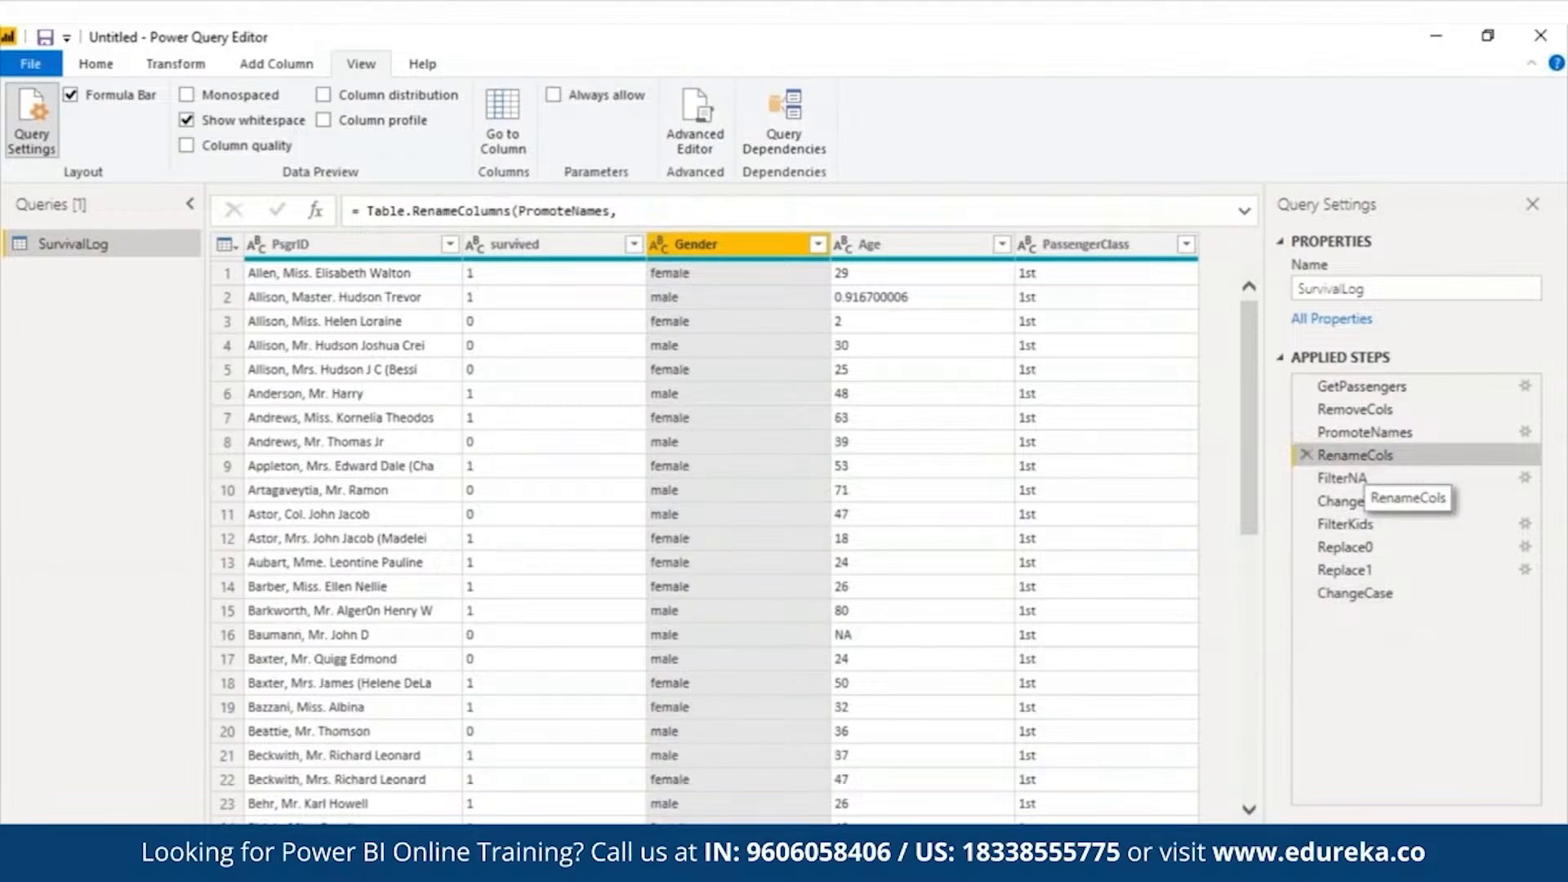
click(1346, 547)
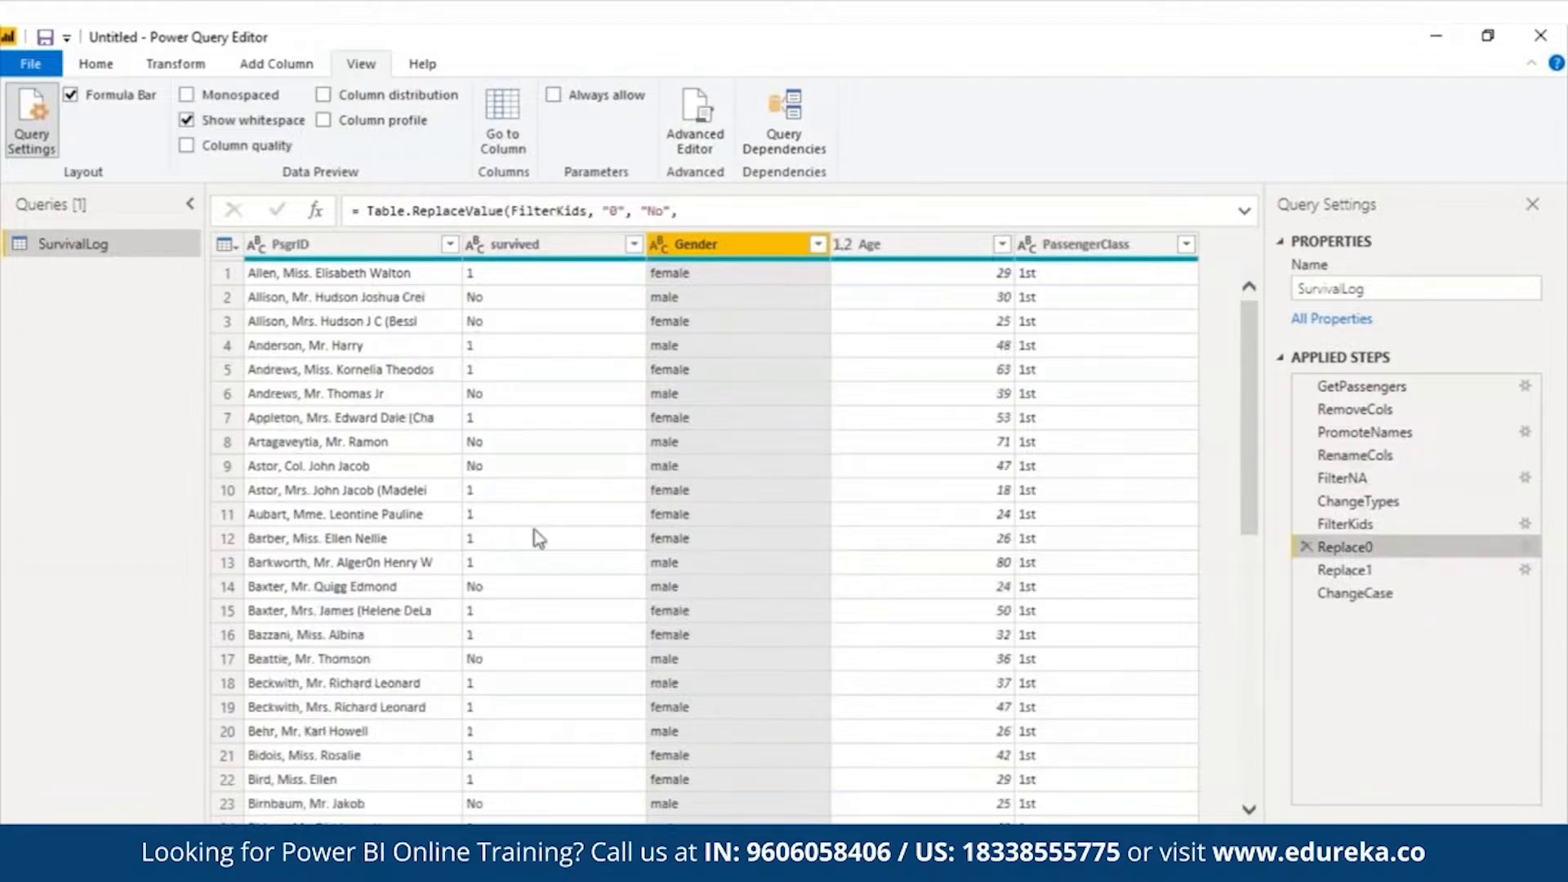
click(1445, 594)
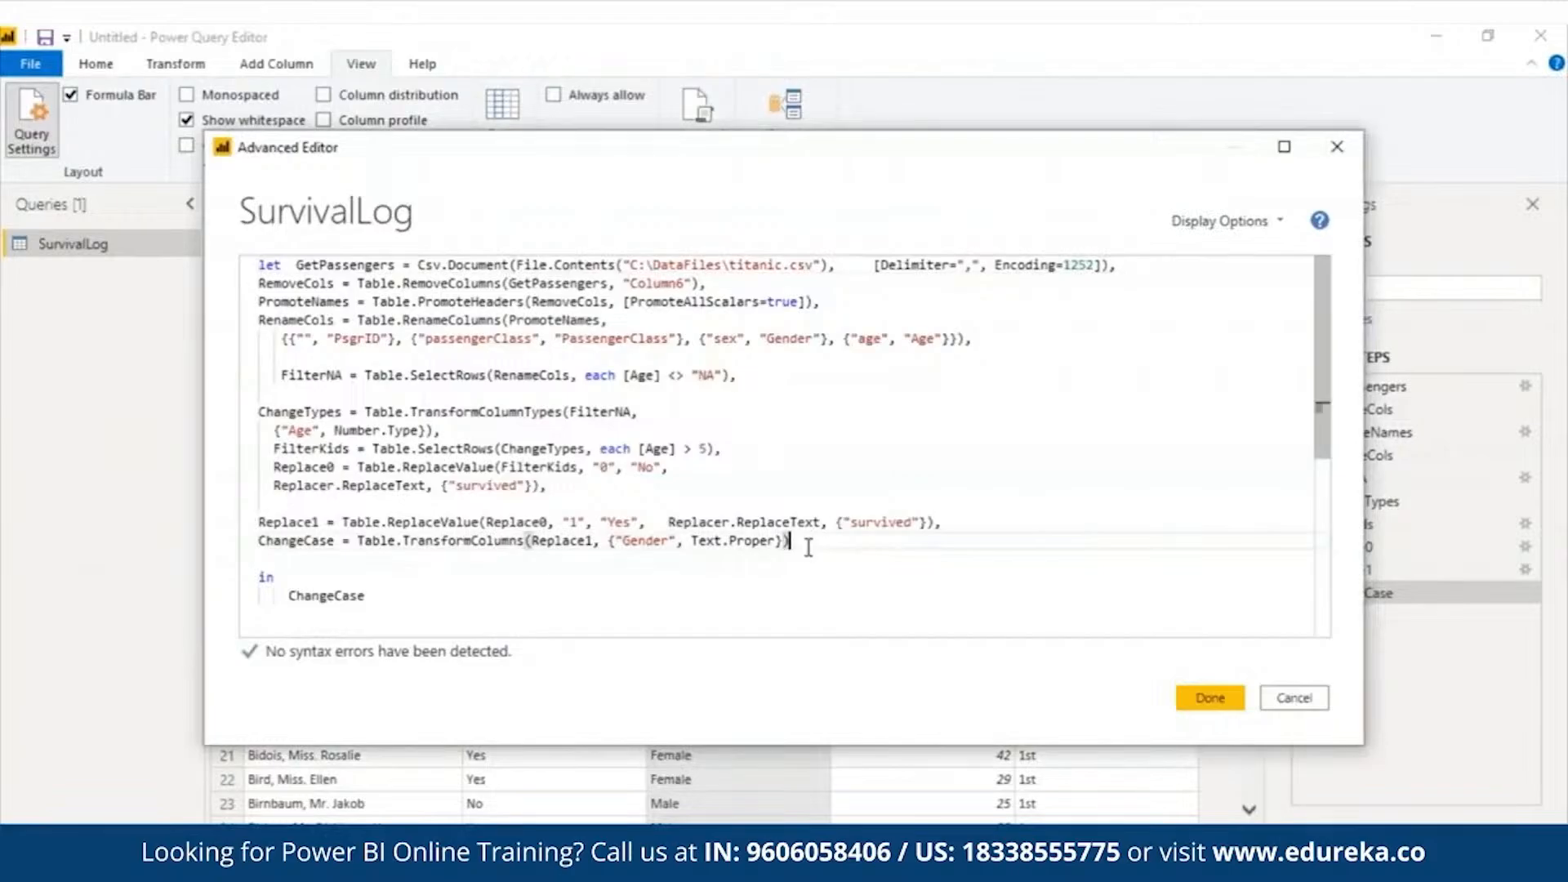
Paste the commented average-age block after ChangeCase, with the statements Female, AvgFemale, Male, AvgMale, AddCol for AgeDiff, and RoundDiff
text(,)
key(Return)
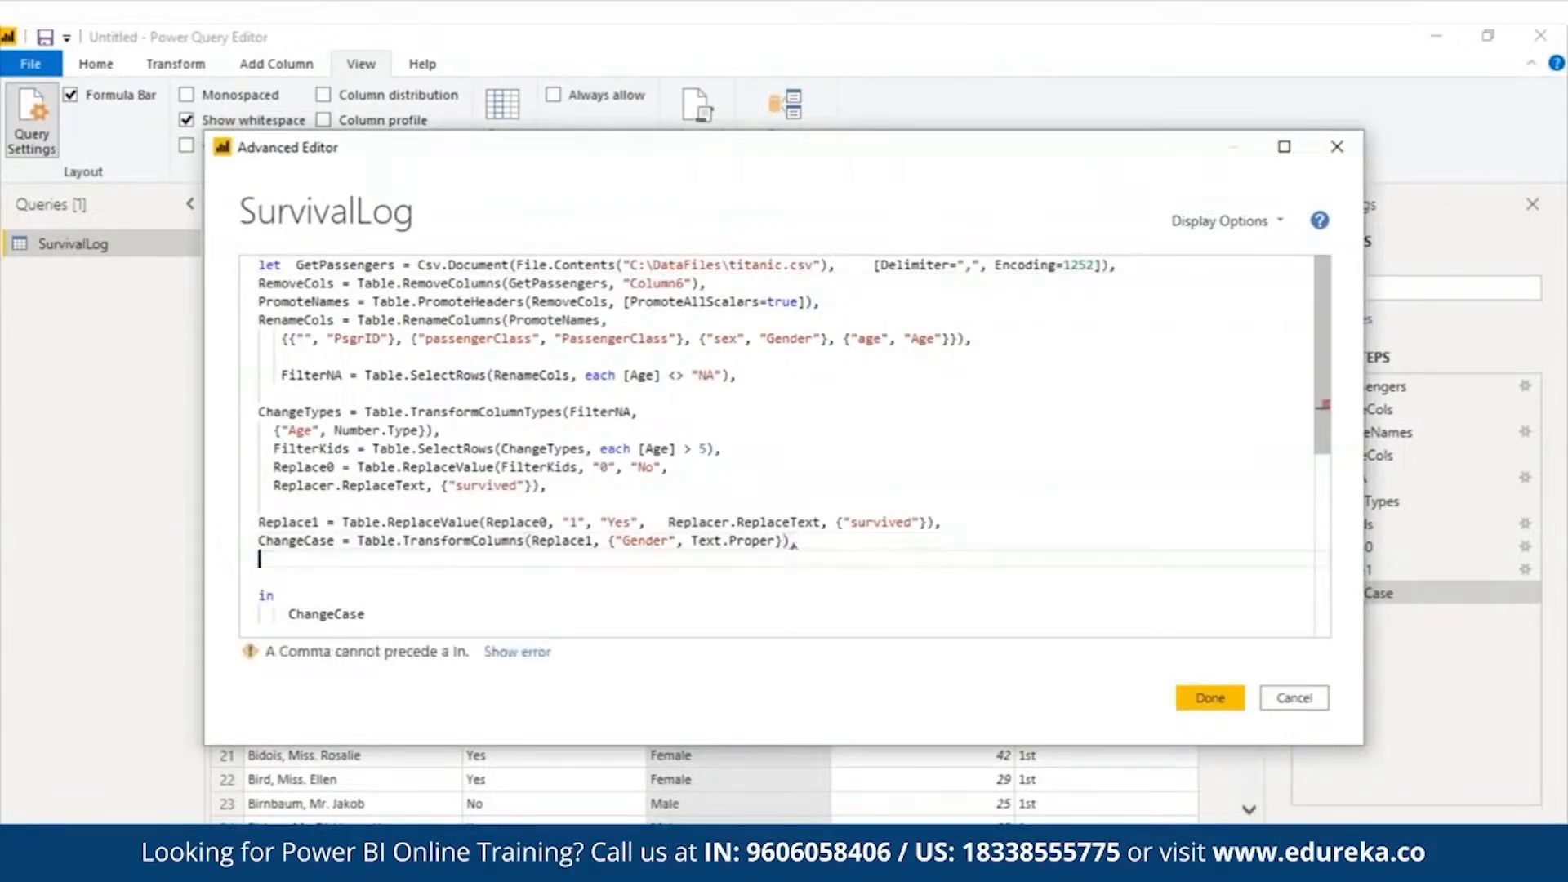
key(ctrl+v)
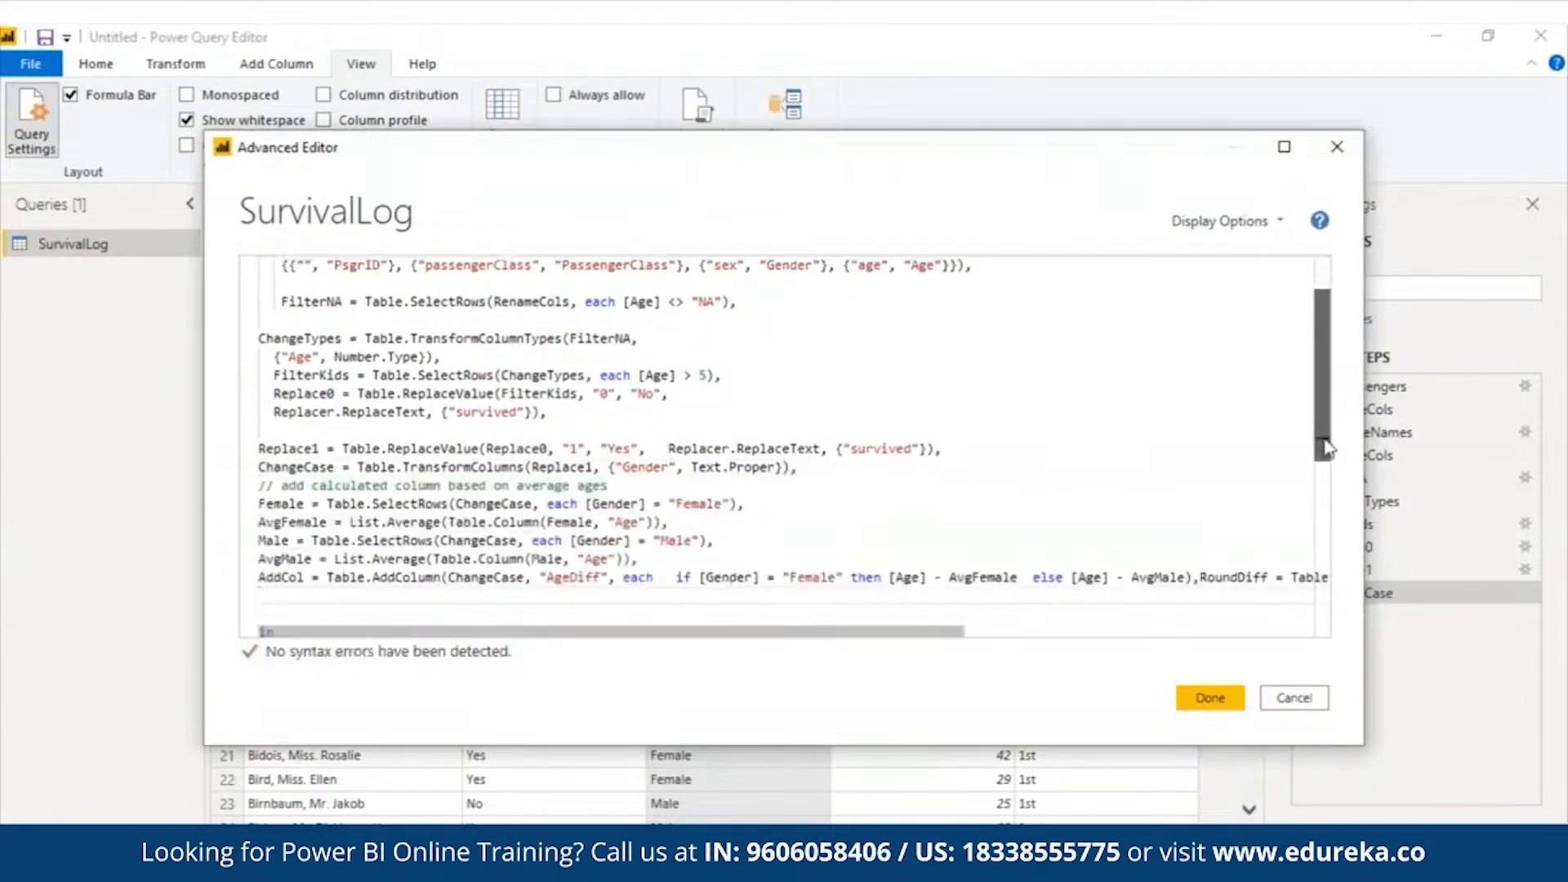
drag(1324, 448, 1338, 479)
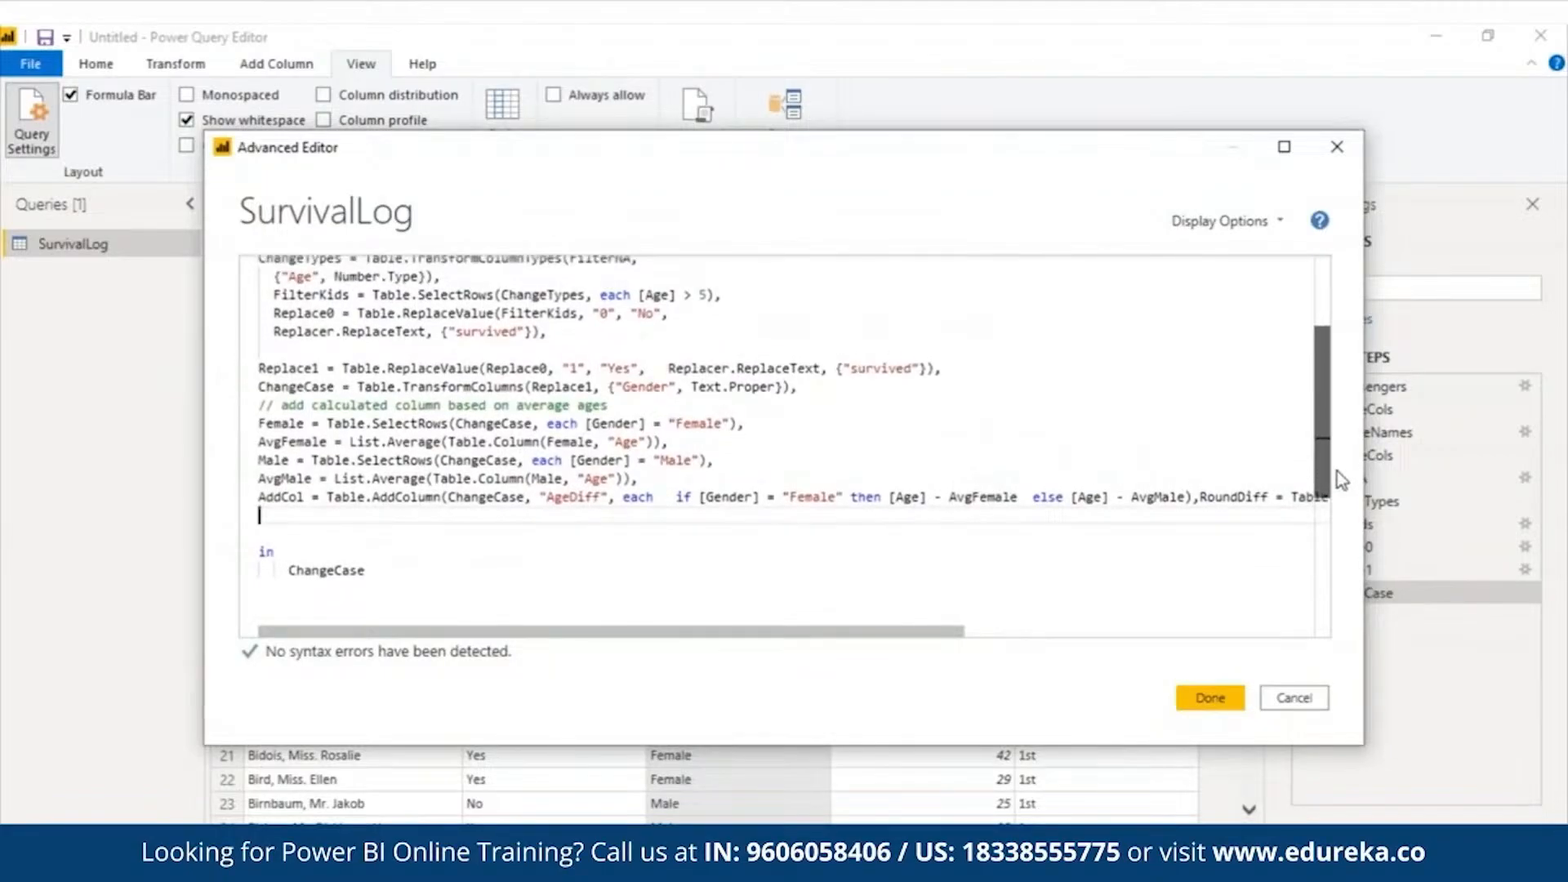
Put RoundDiff on its own line, remove the extra blank line before in, and insert one above the average-ages comment
click(1198, 495)
key(Return)
click(266, 532)
key(Delete)
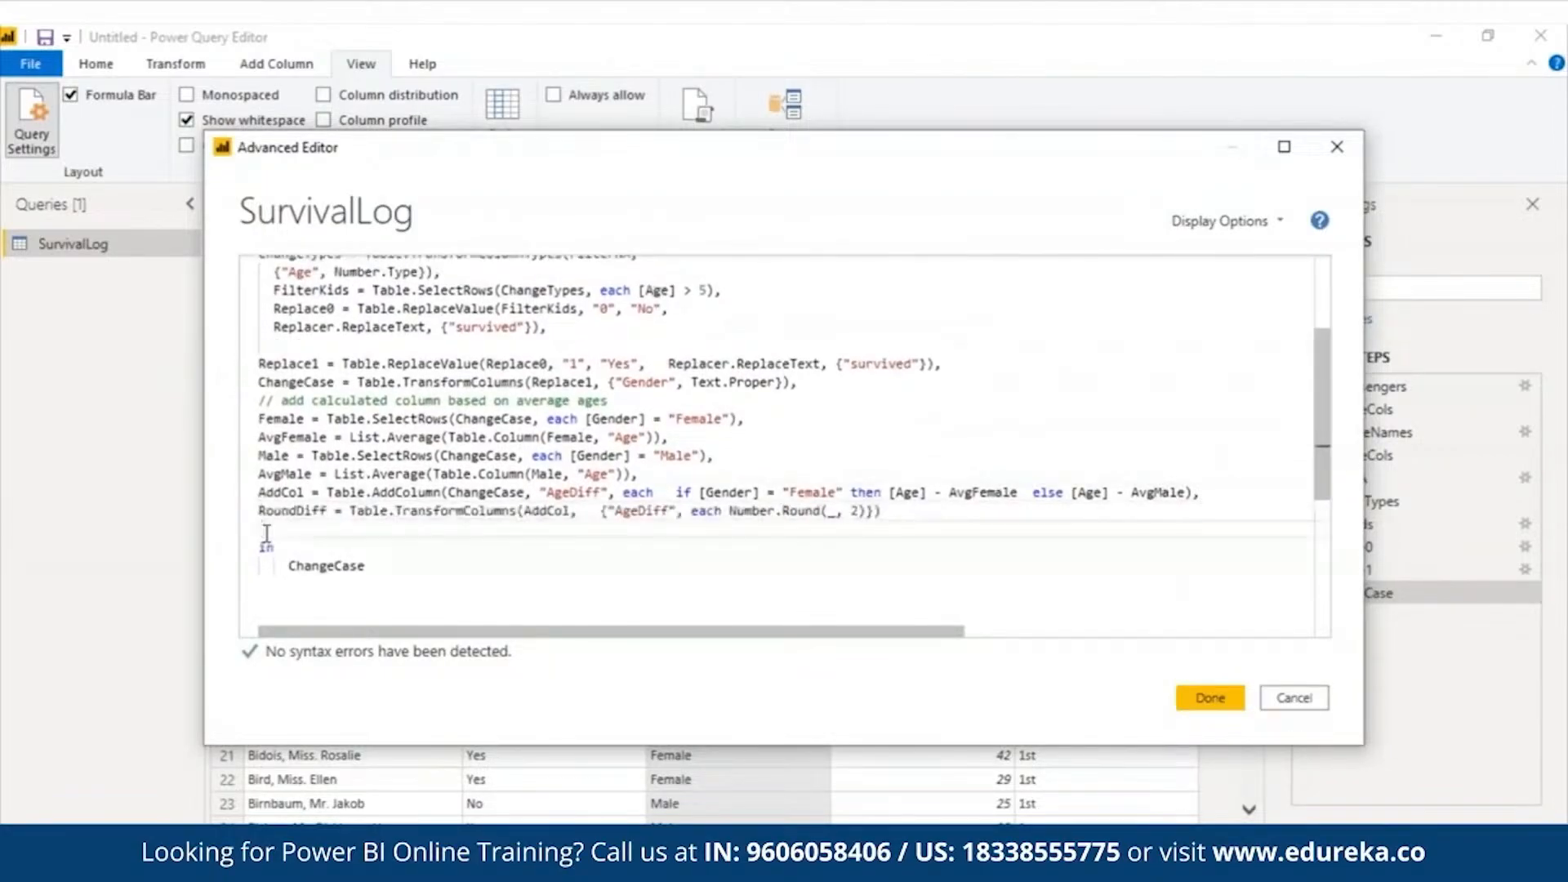
click(822, 380)
key(Return)
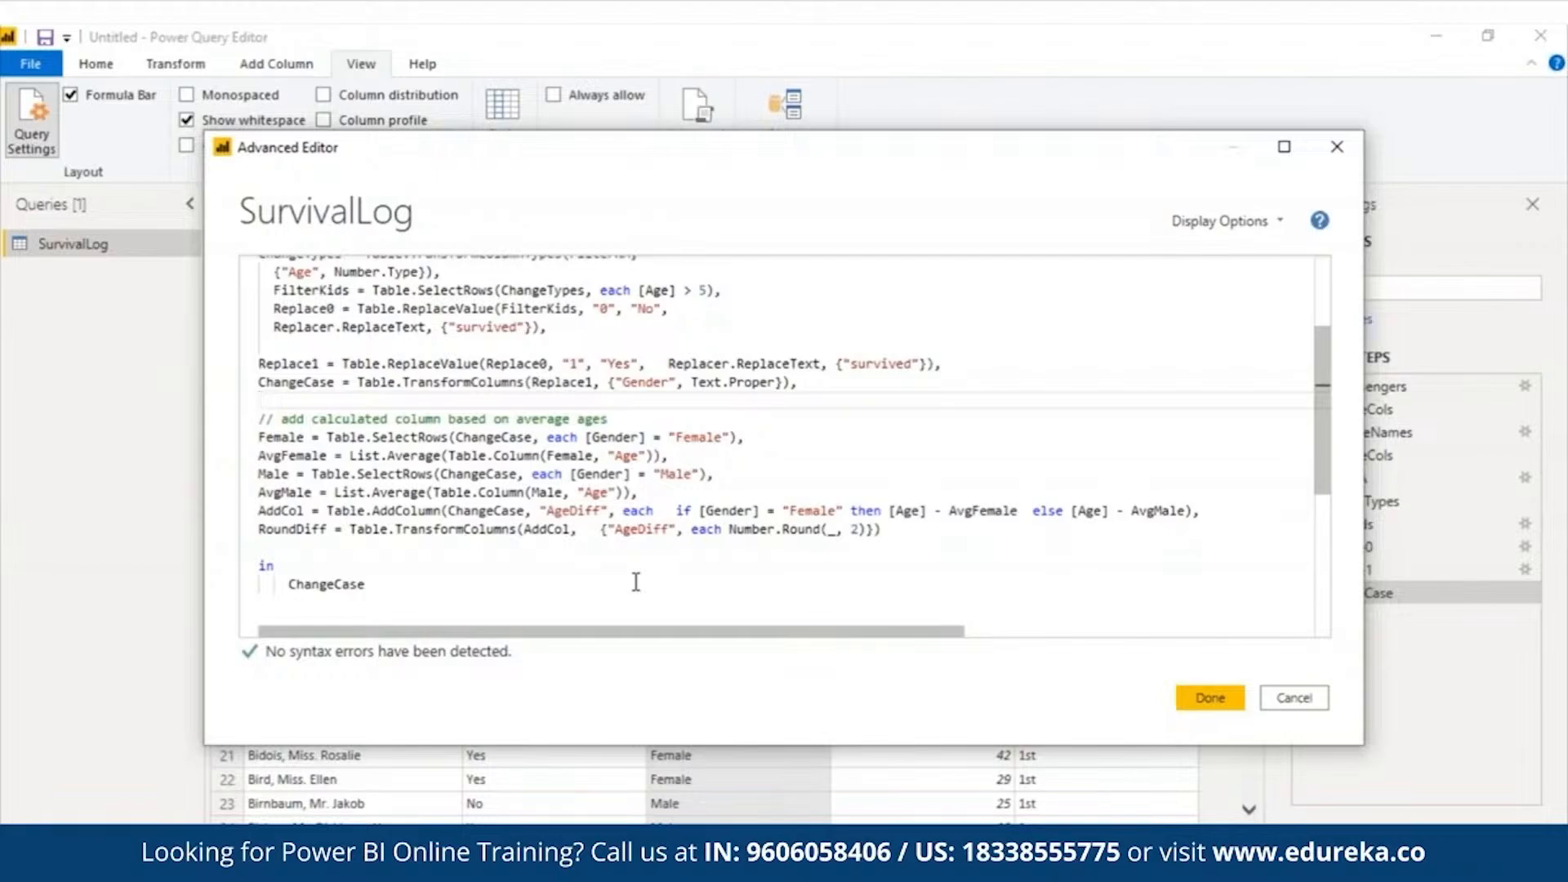
Review the comment and the Female and AvgFemale statements, return Female in the in clause, and apply the query code
triple_click(291, 421)
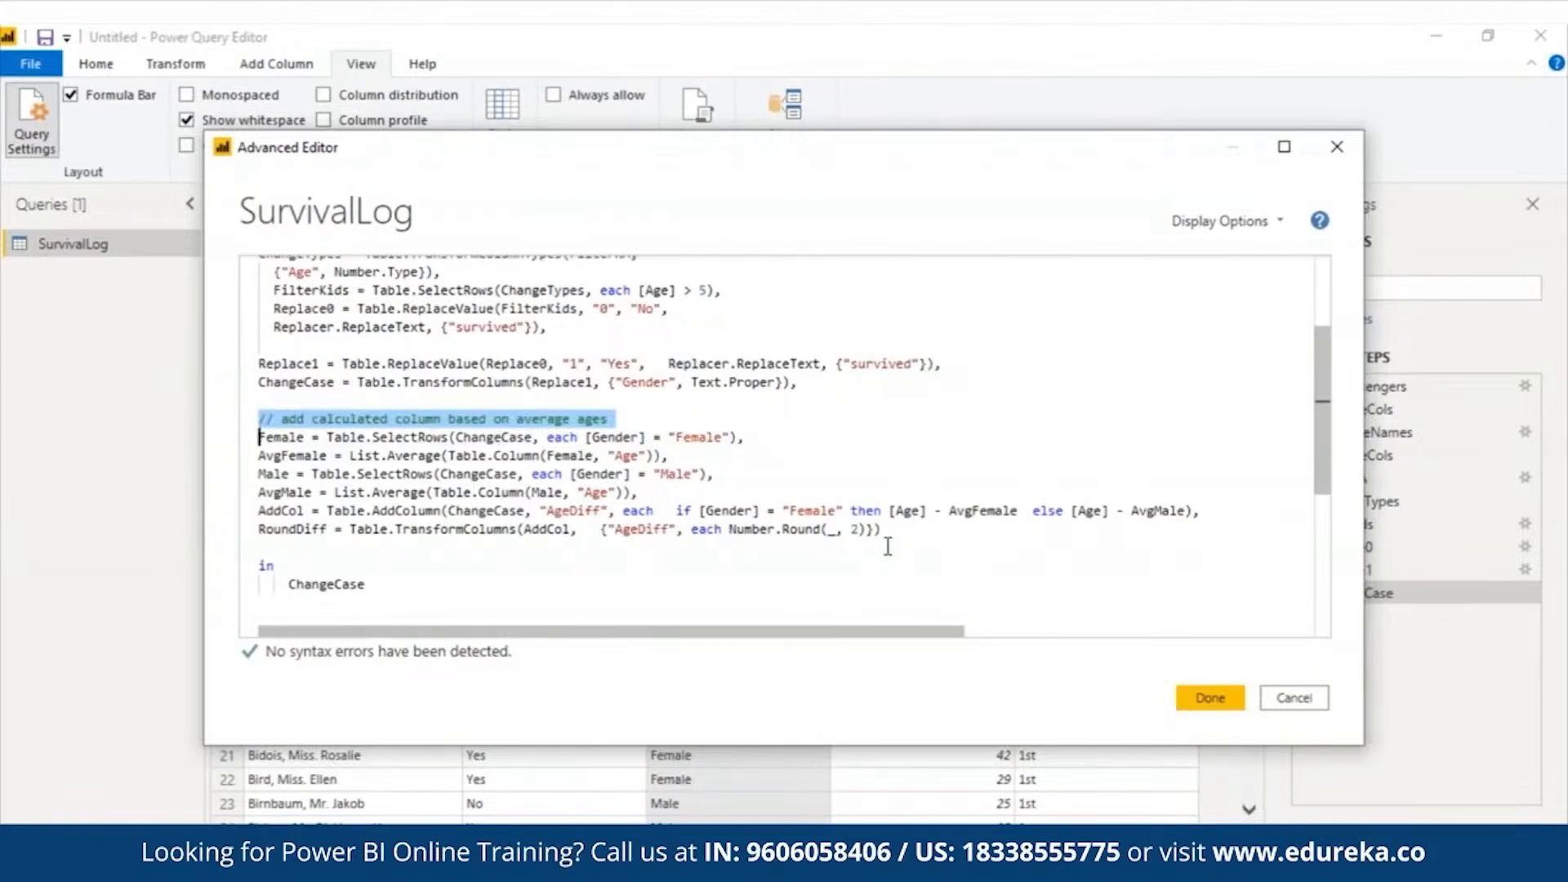
drag(668, 456, 253, 451)
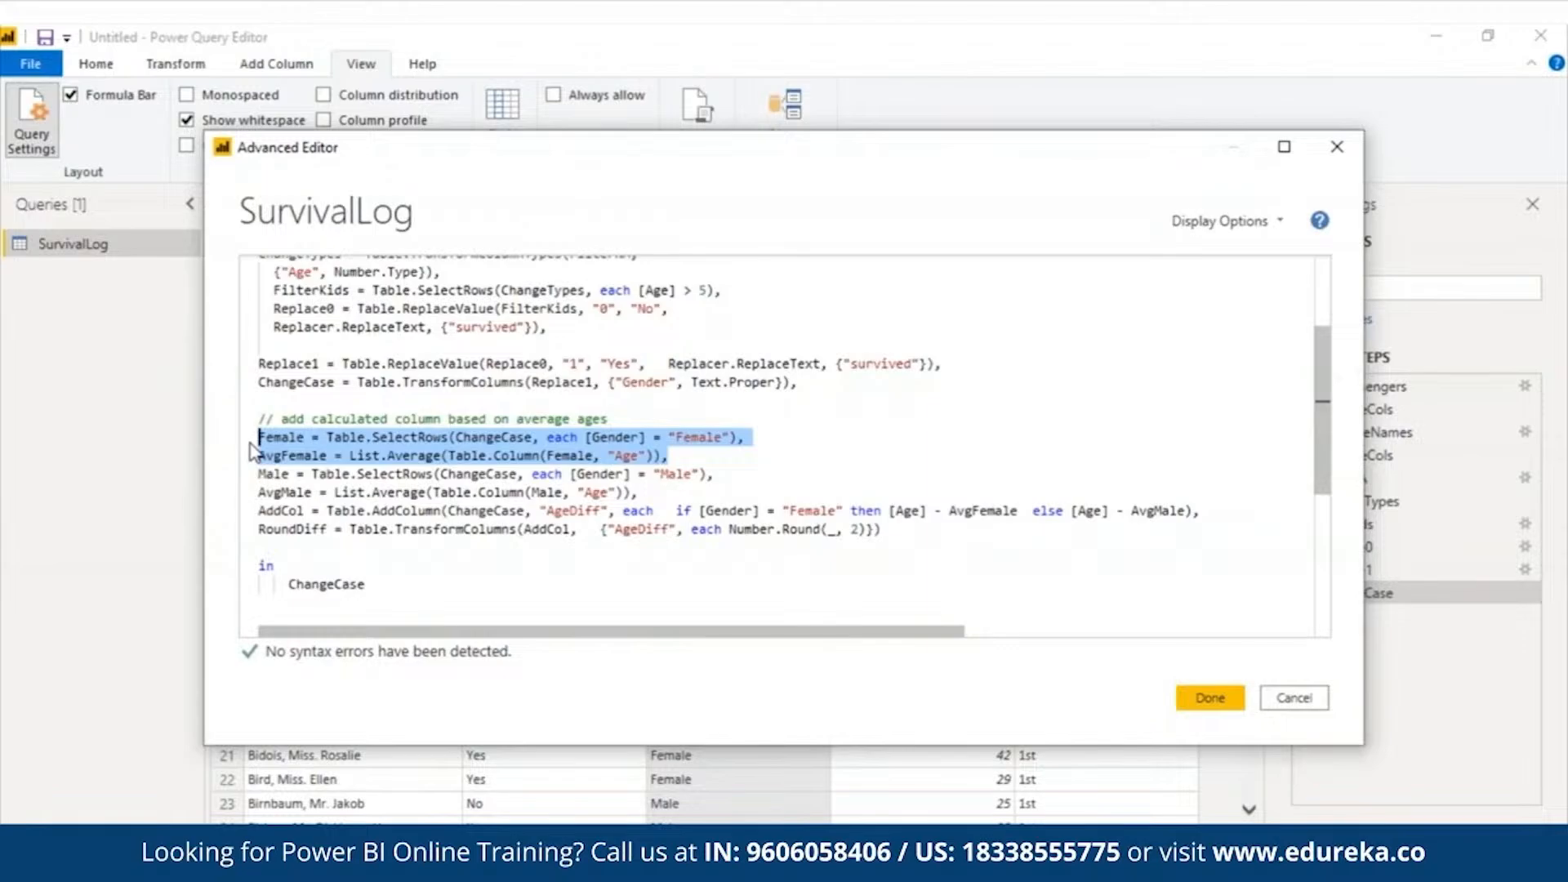
double_click(359, 585)
text(Female)
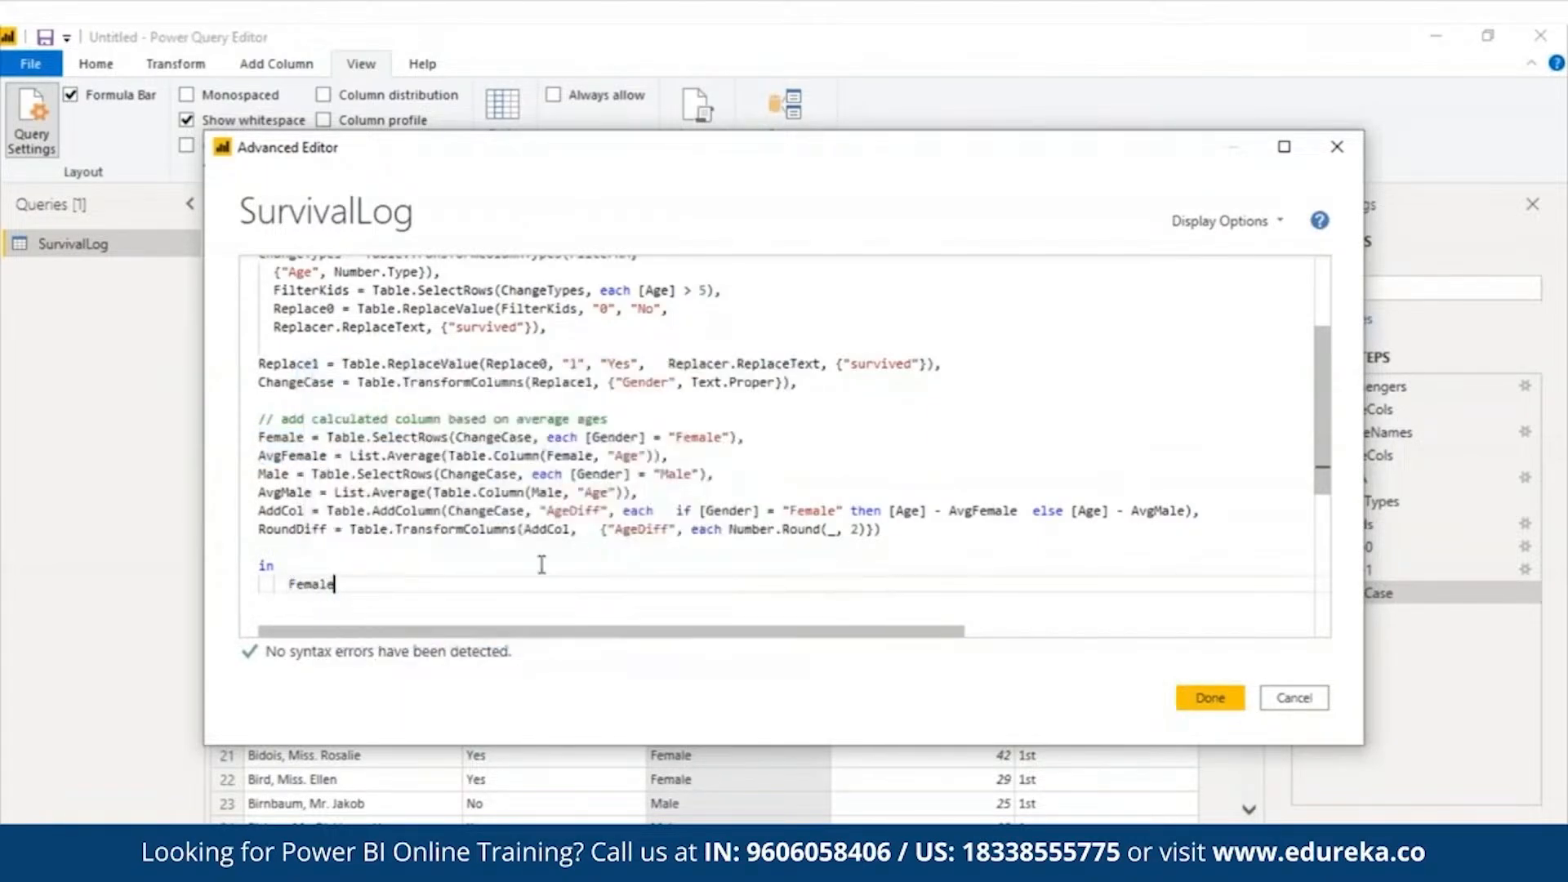
click(1209, 699)
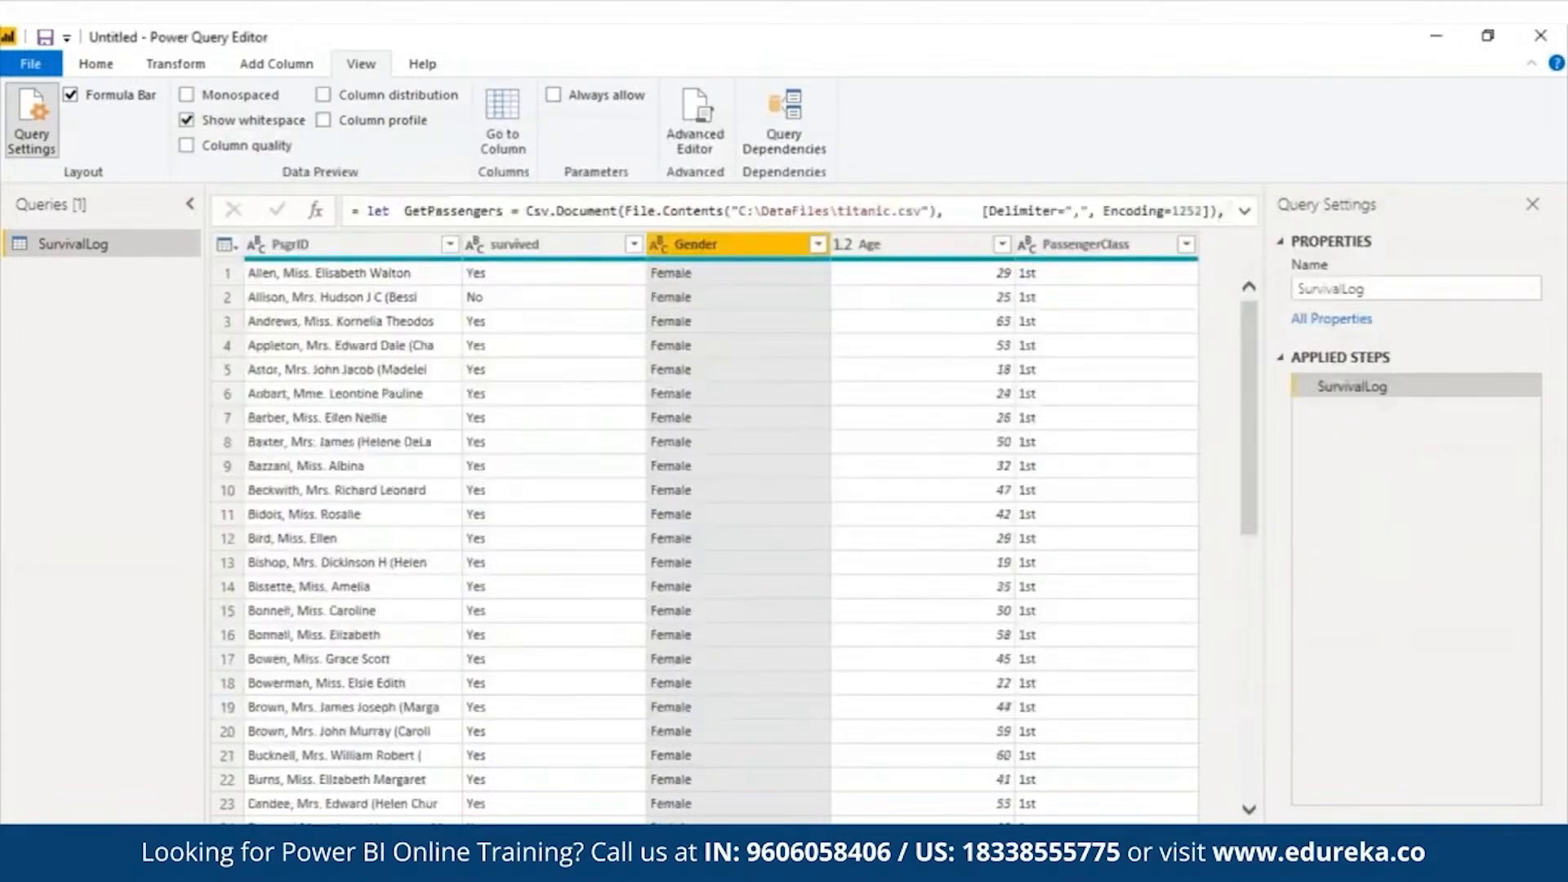
Change the in clause to return AvgFemale and apply the query code
click(695, 114)
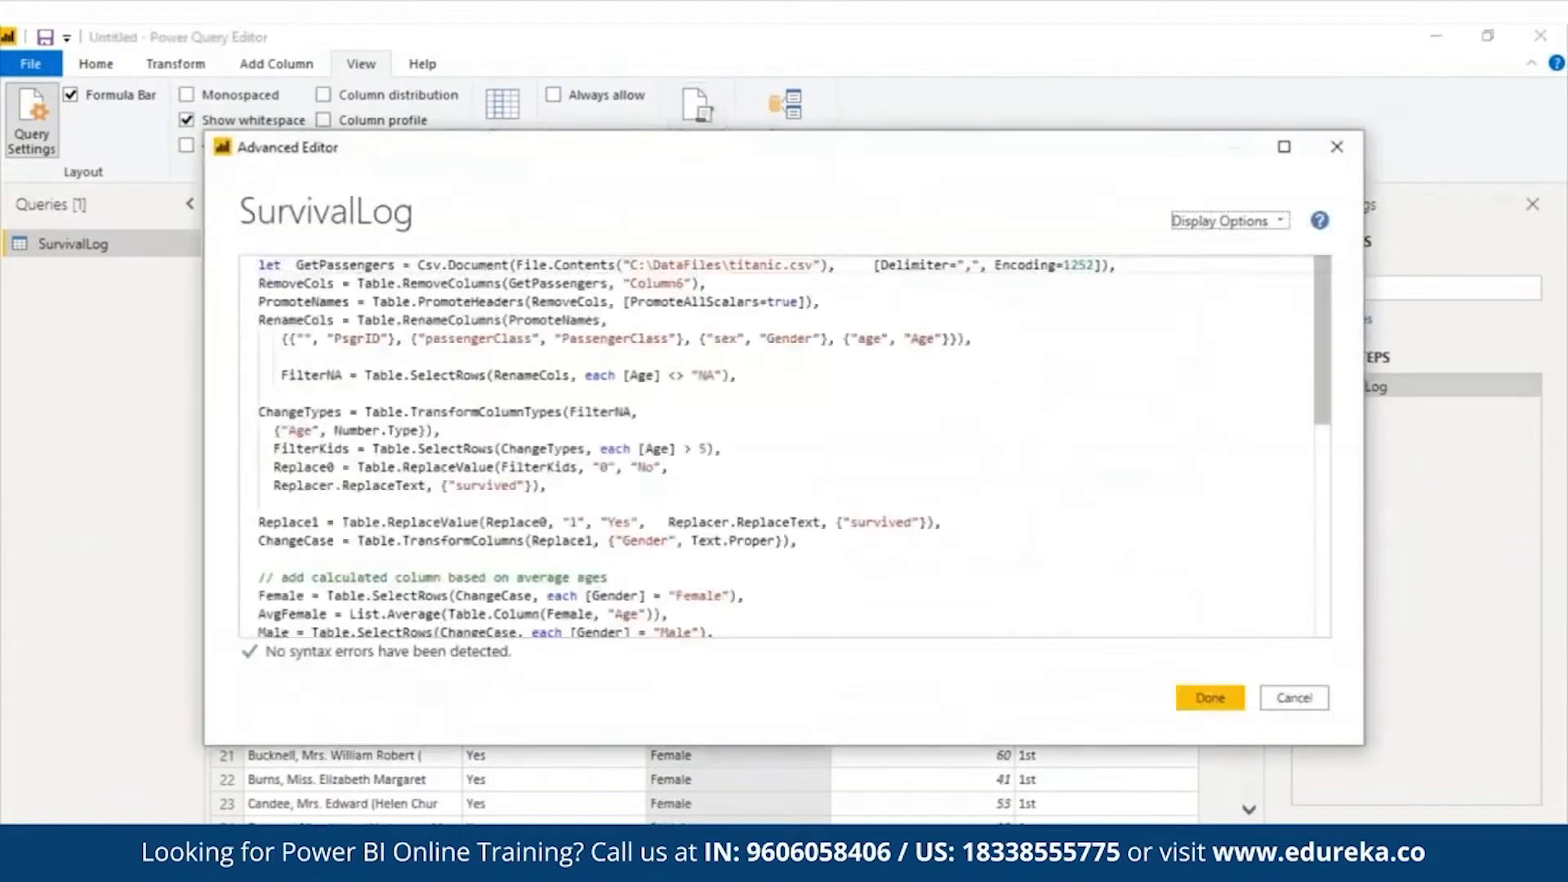
drag(1331, 350, 1330, 630)
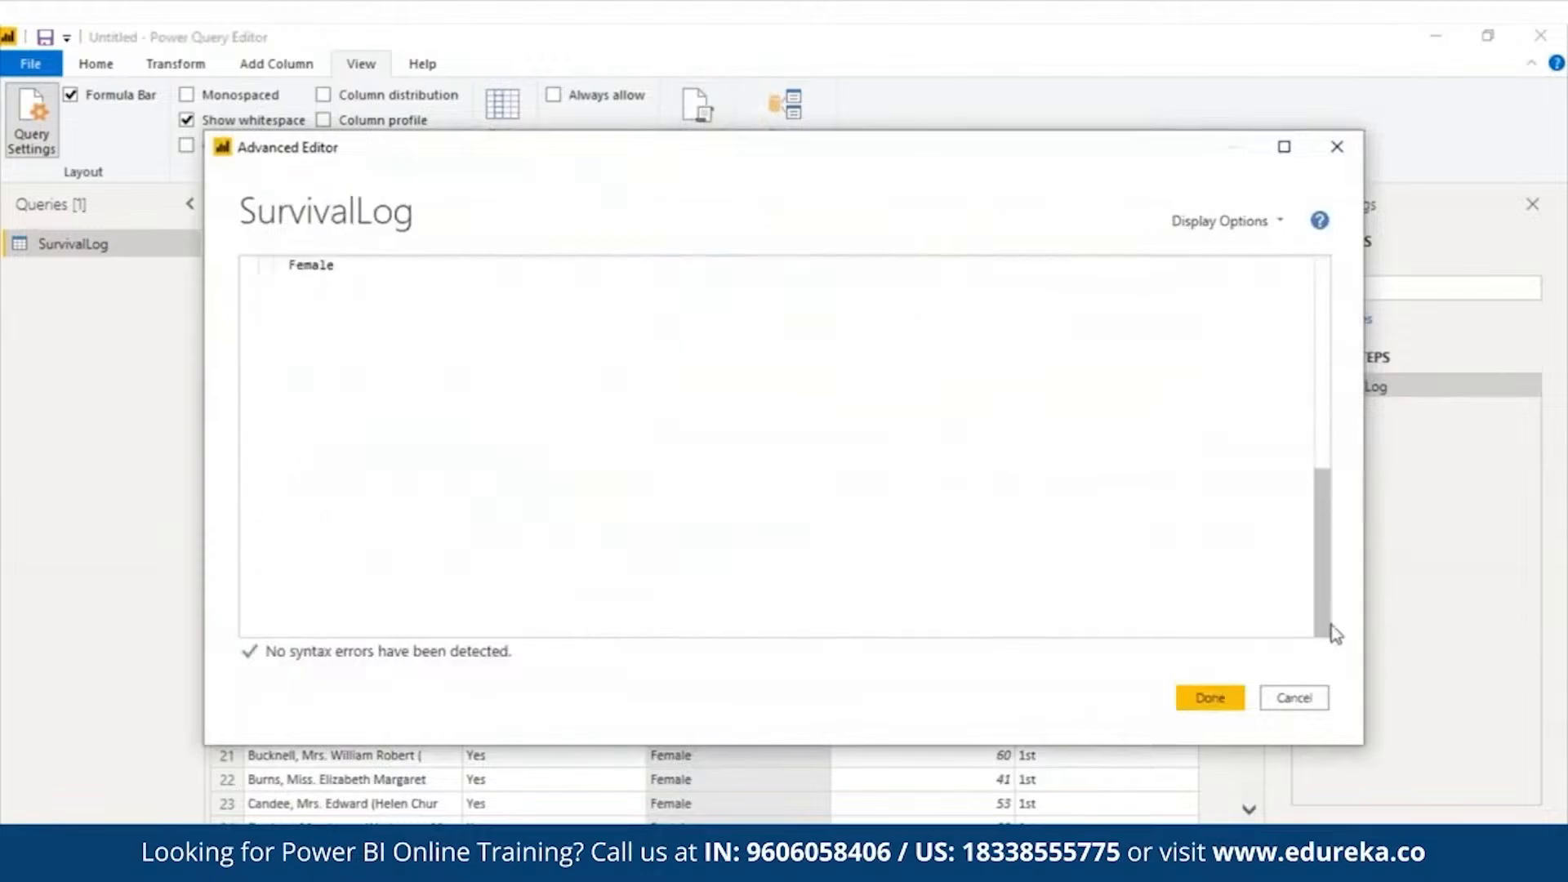
click(289, 268)
text(Avg)
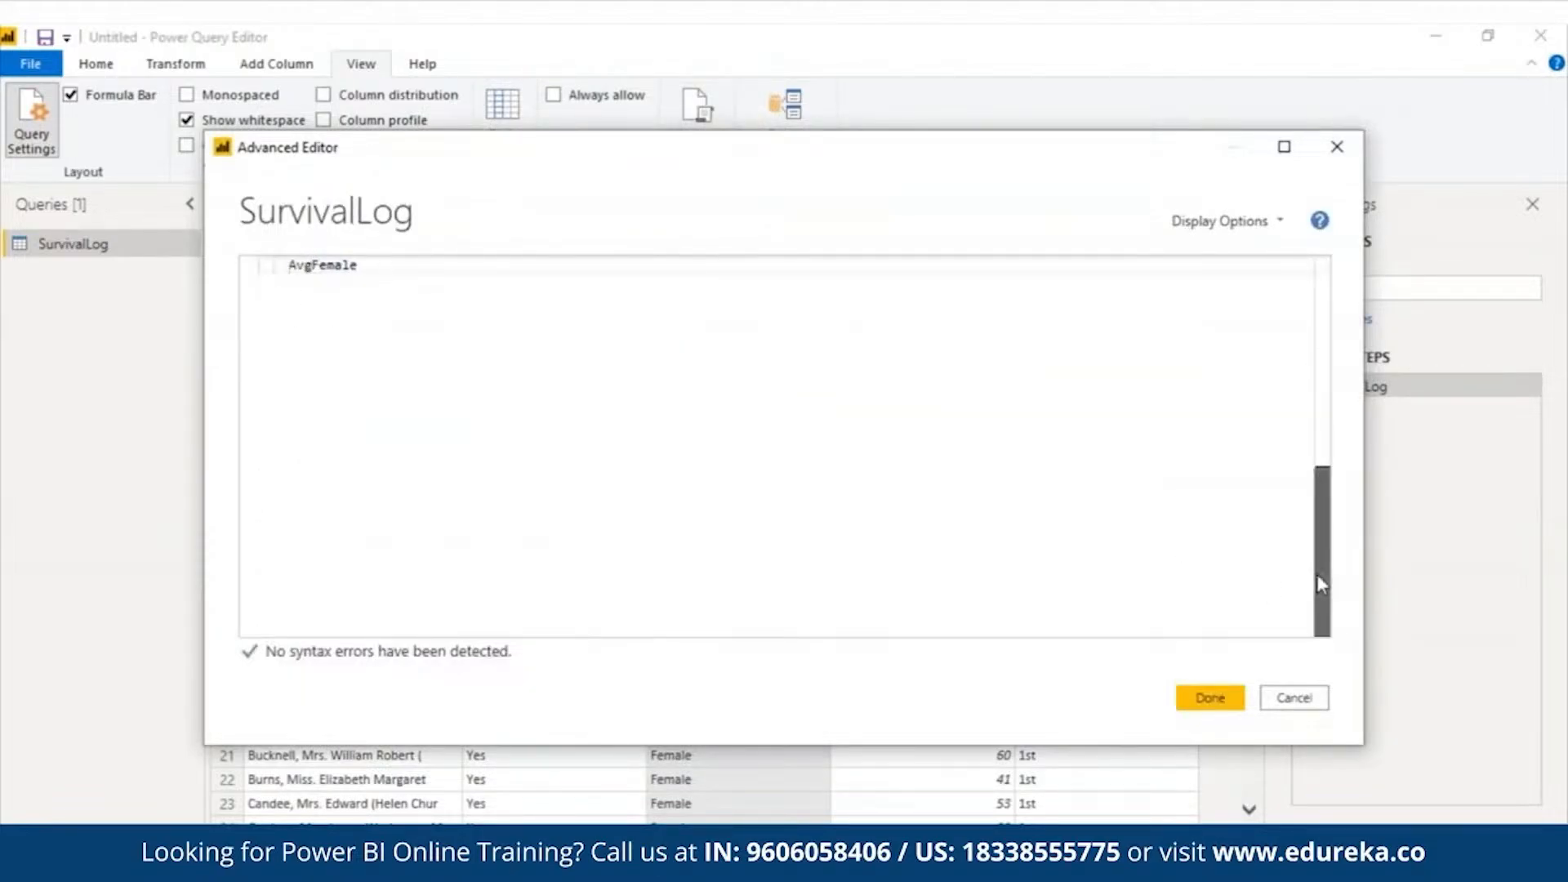
drag(1316, 575, 1300, 430)
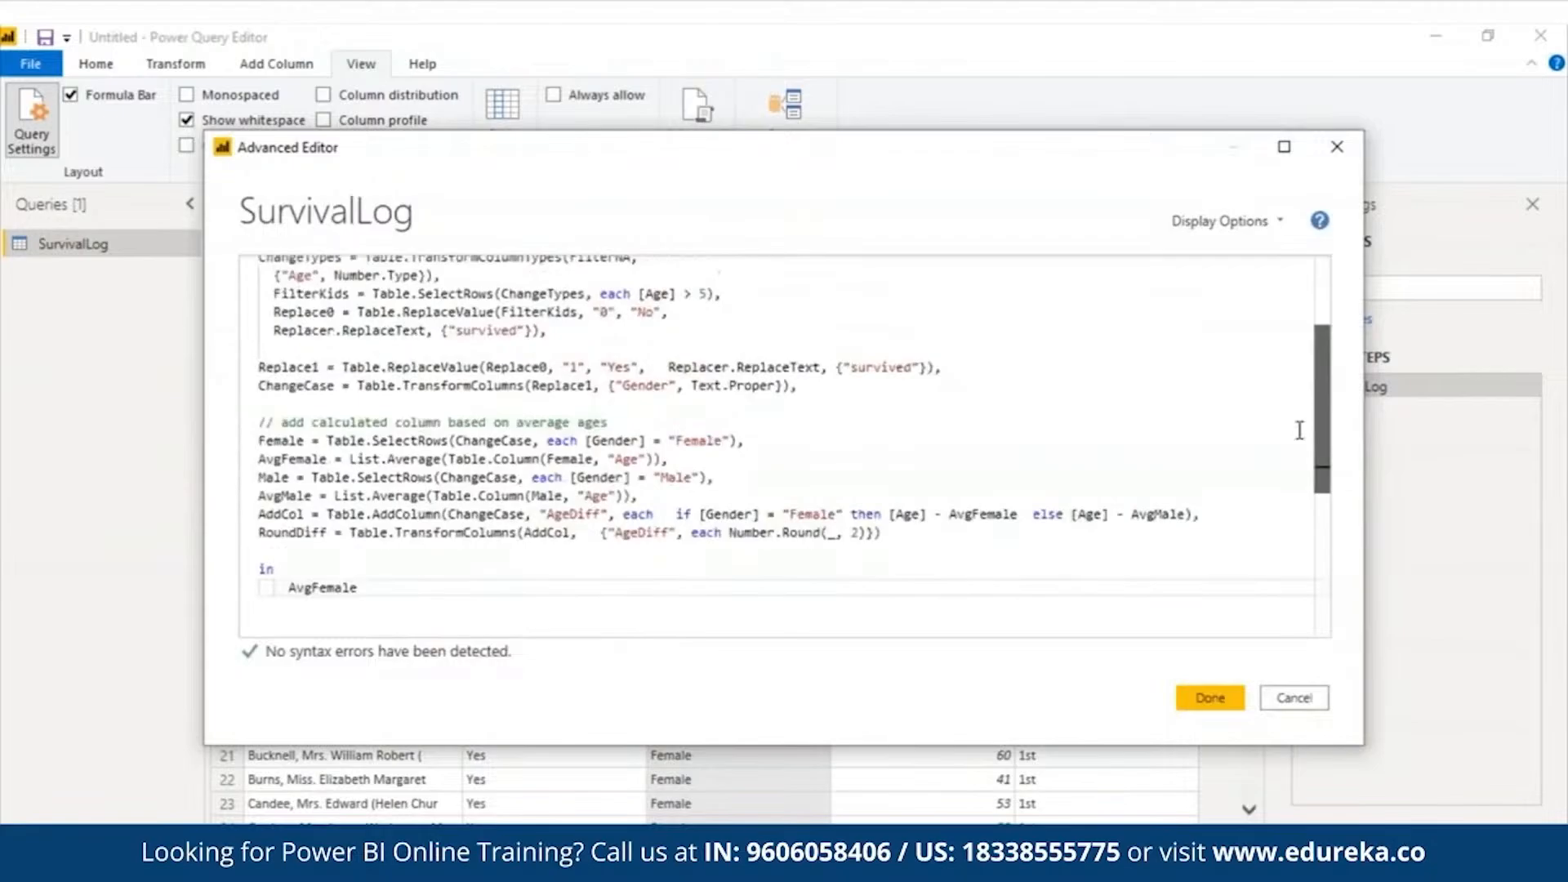
click(1209, 698)
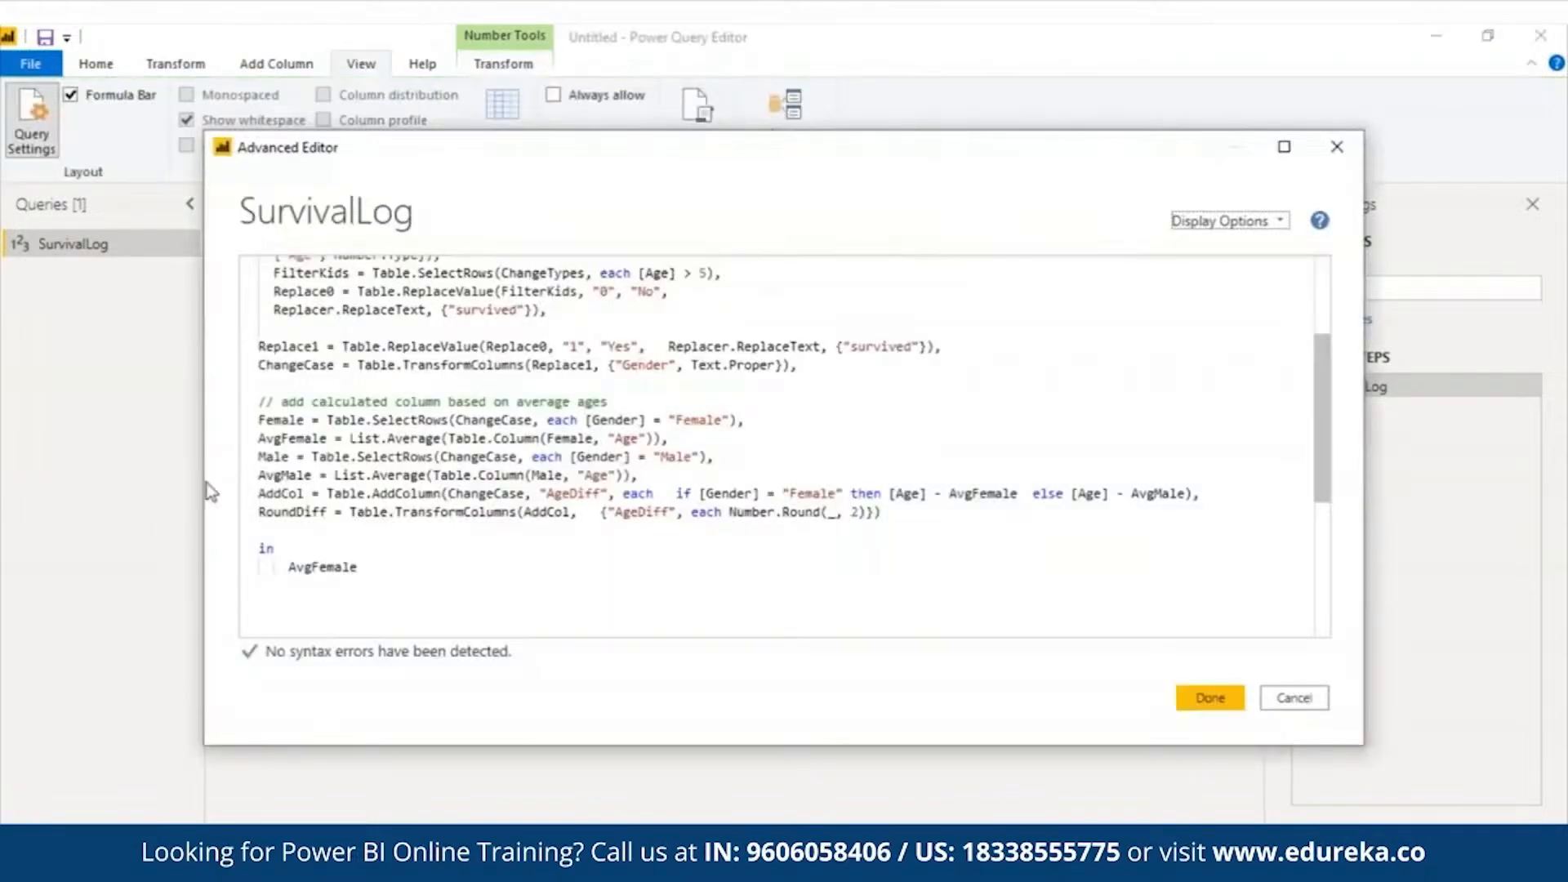
Review the Male, AvgMale and AddCol statements, return Male in the in clause, and apply the query code
drag(258, 456, 640, 476)
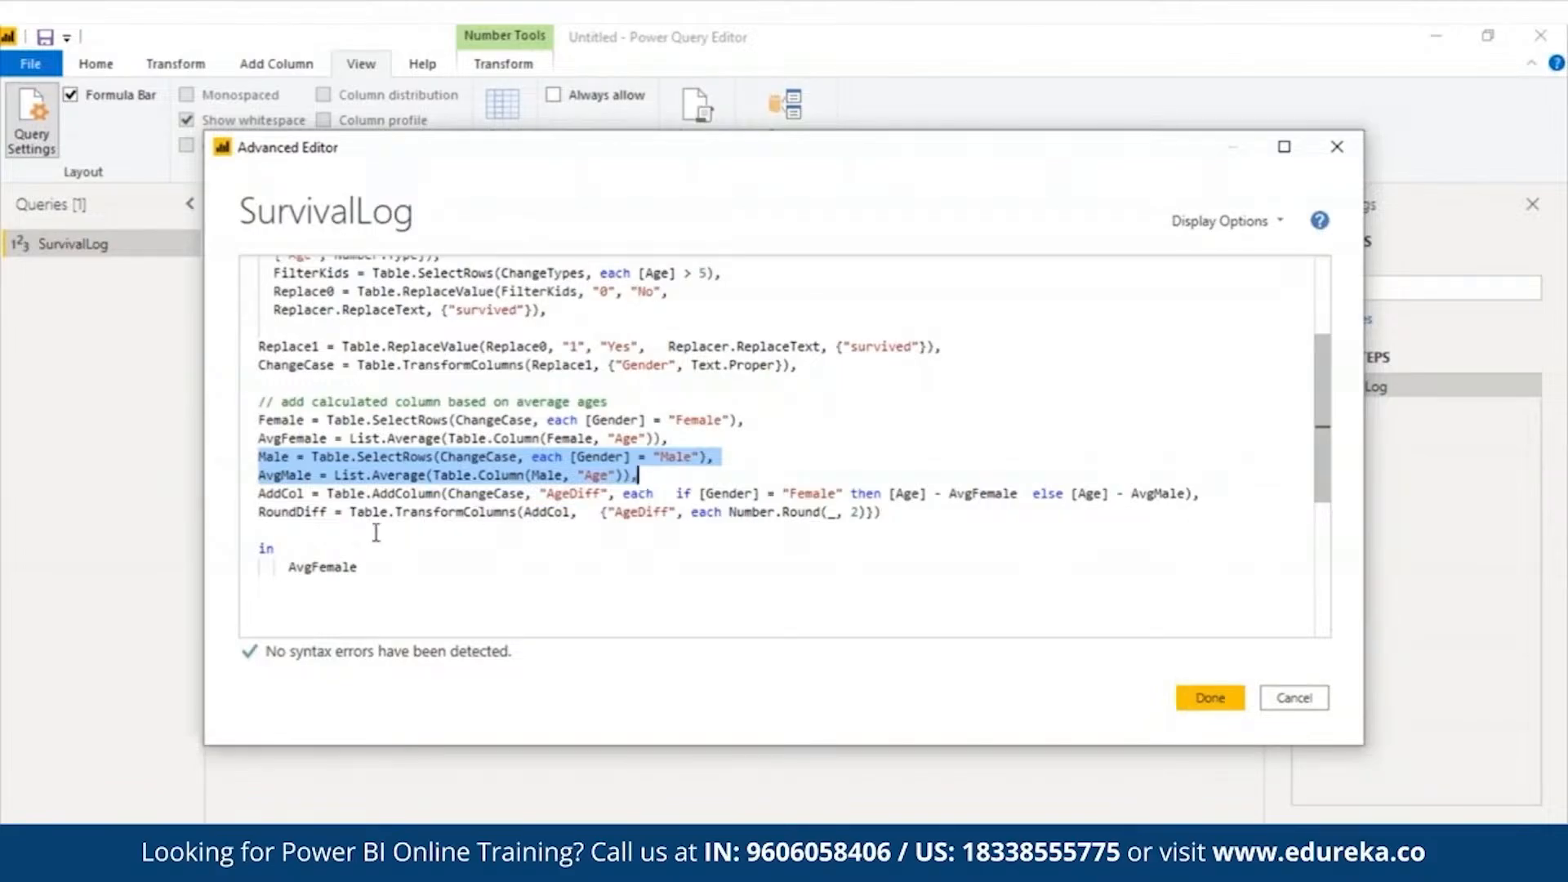
drag(260, 493, 1217, 496)
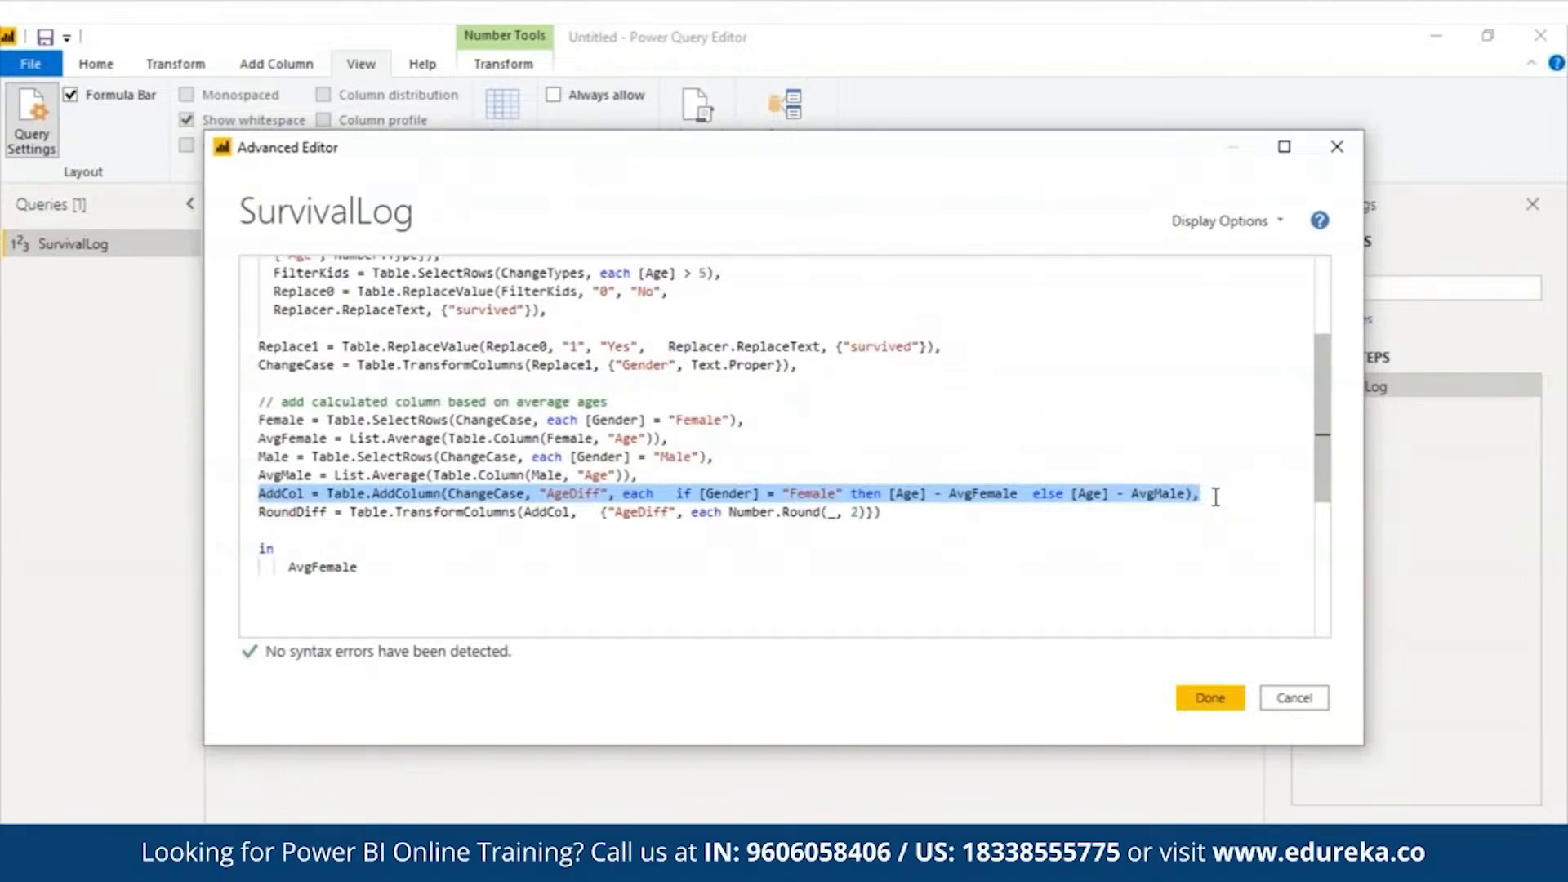
click(371, 563)
key(BackSpace)
key(BackSpace)
key(BackSpace)
key(BackSpace)
key(BackSpace)
key(BackSpace)
key(BackSpace)
key(BackSpace)
key(BackSpace)
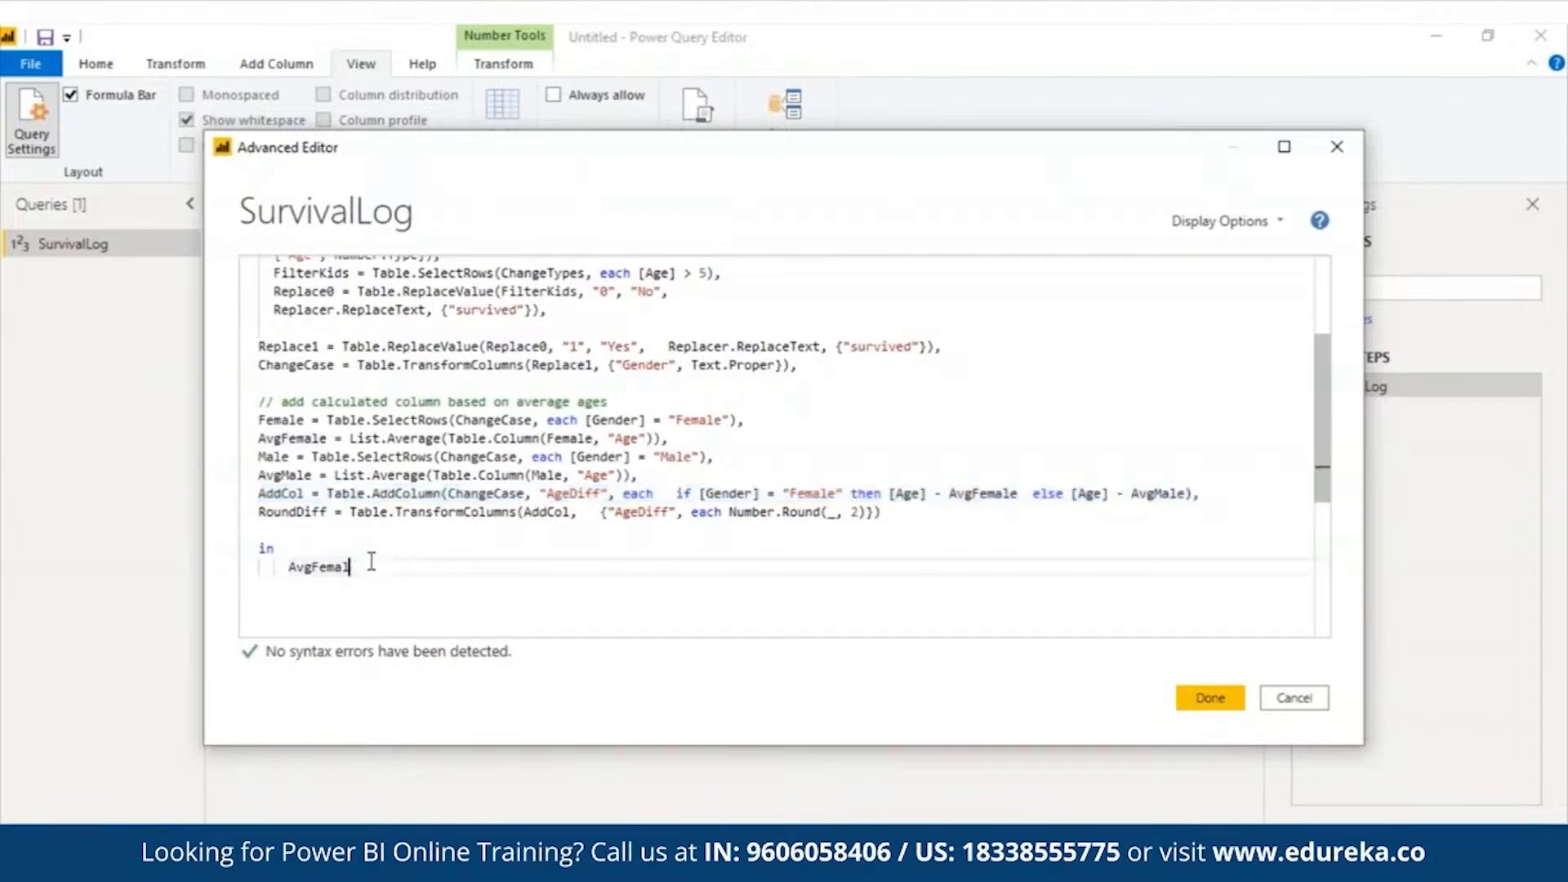
text(Male)
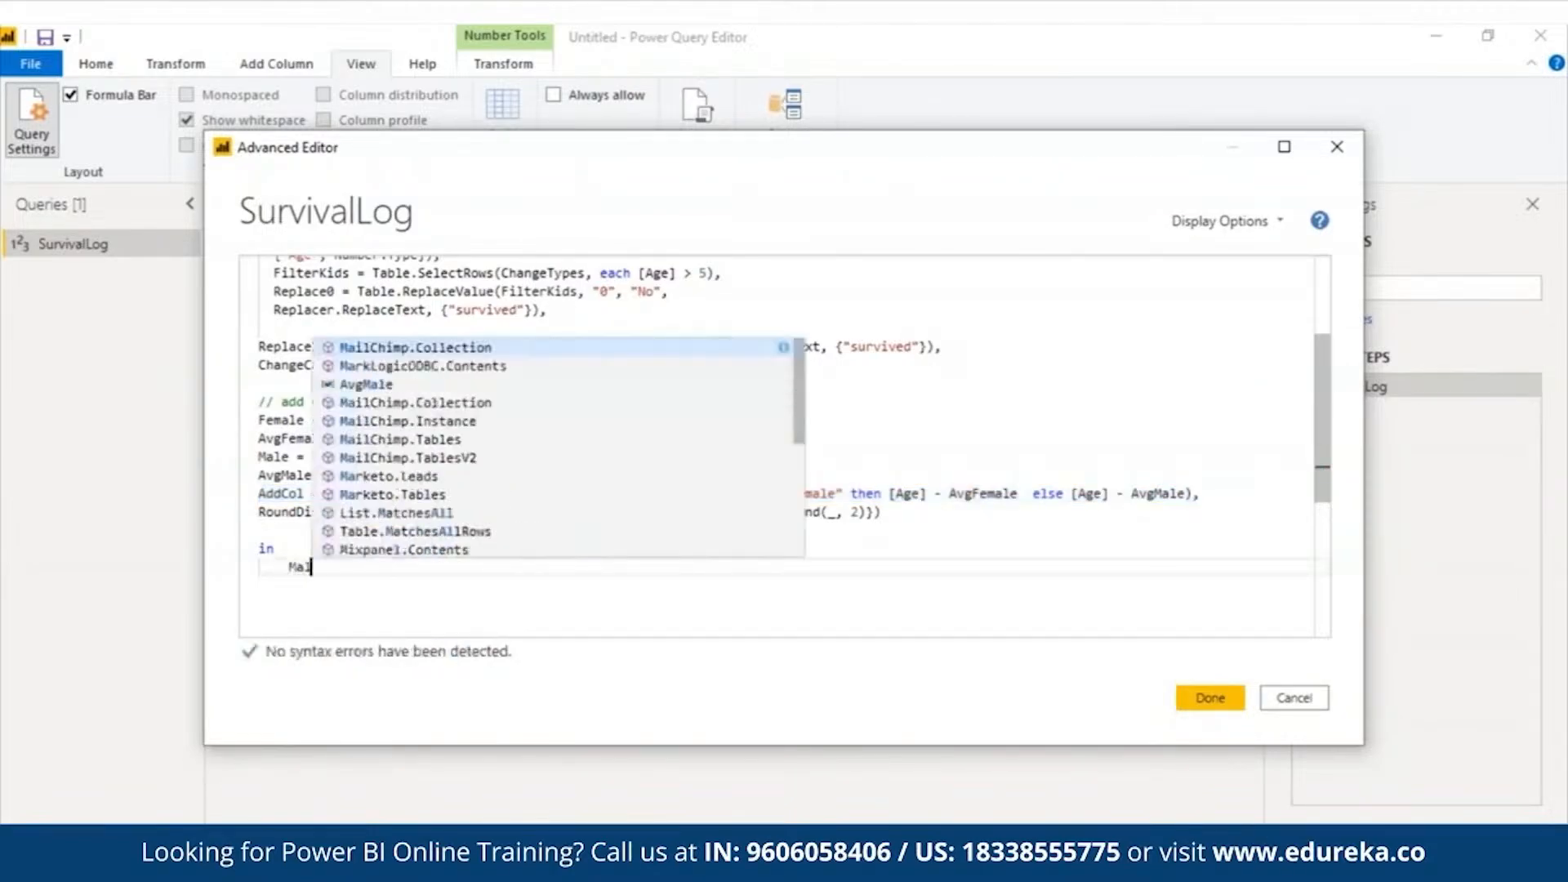
click(1207, 698)
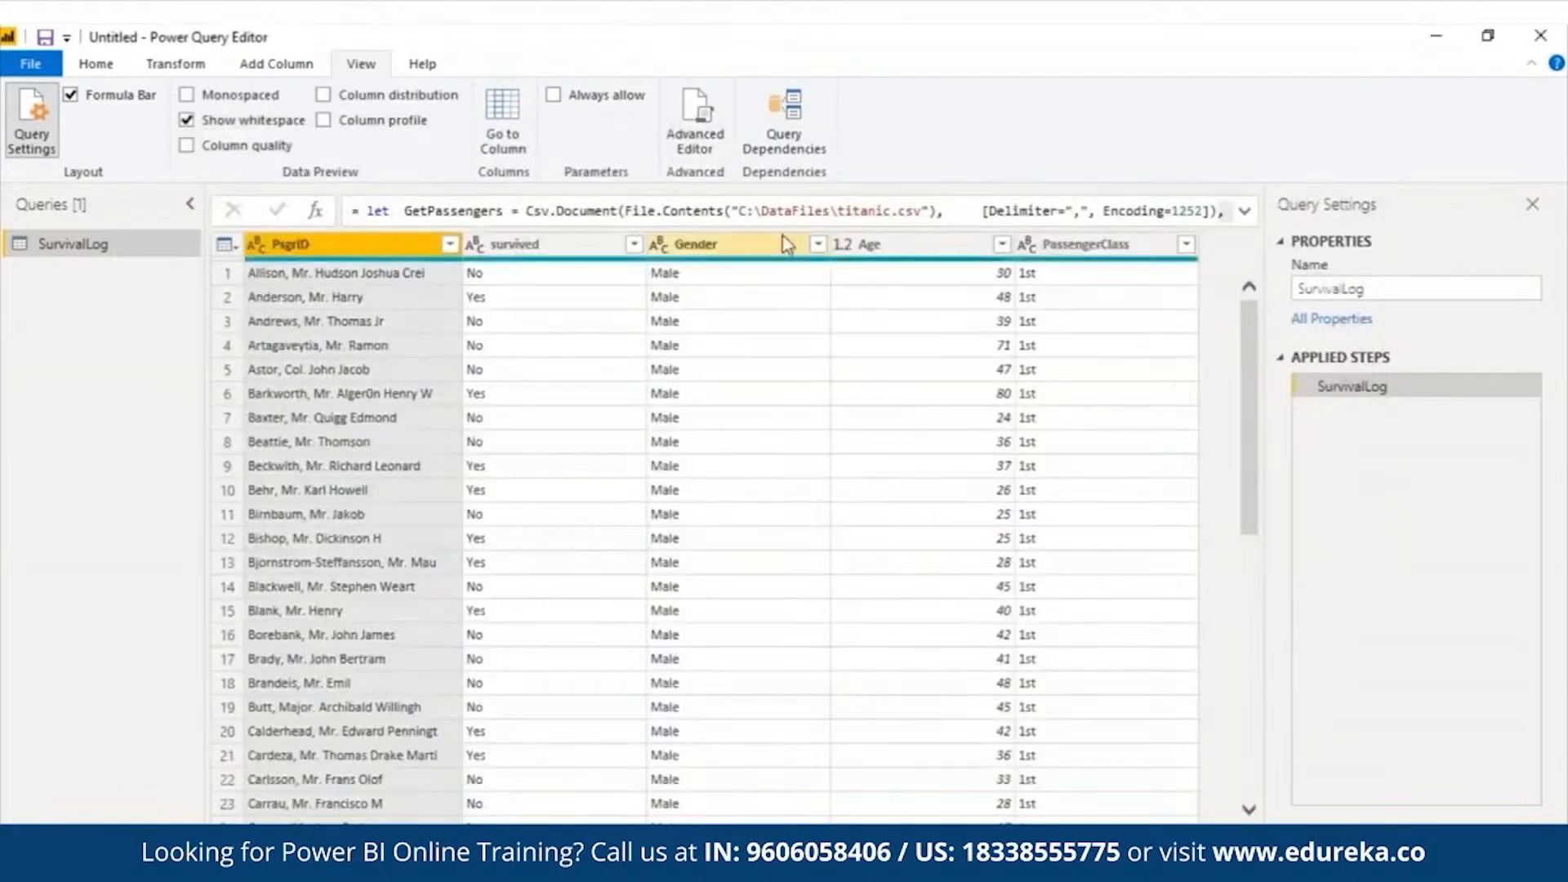
Change the in clause to return AvgMale instead of Male and apply the query code
click(695, 119)
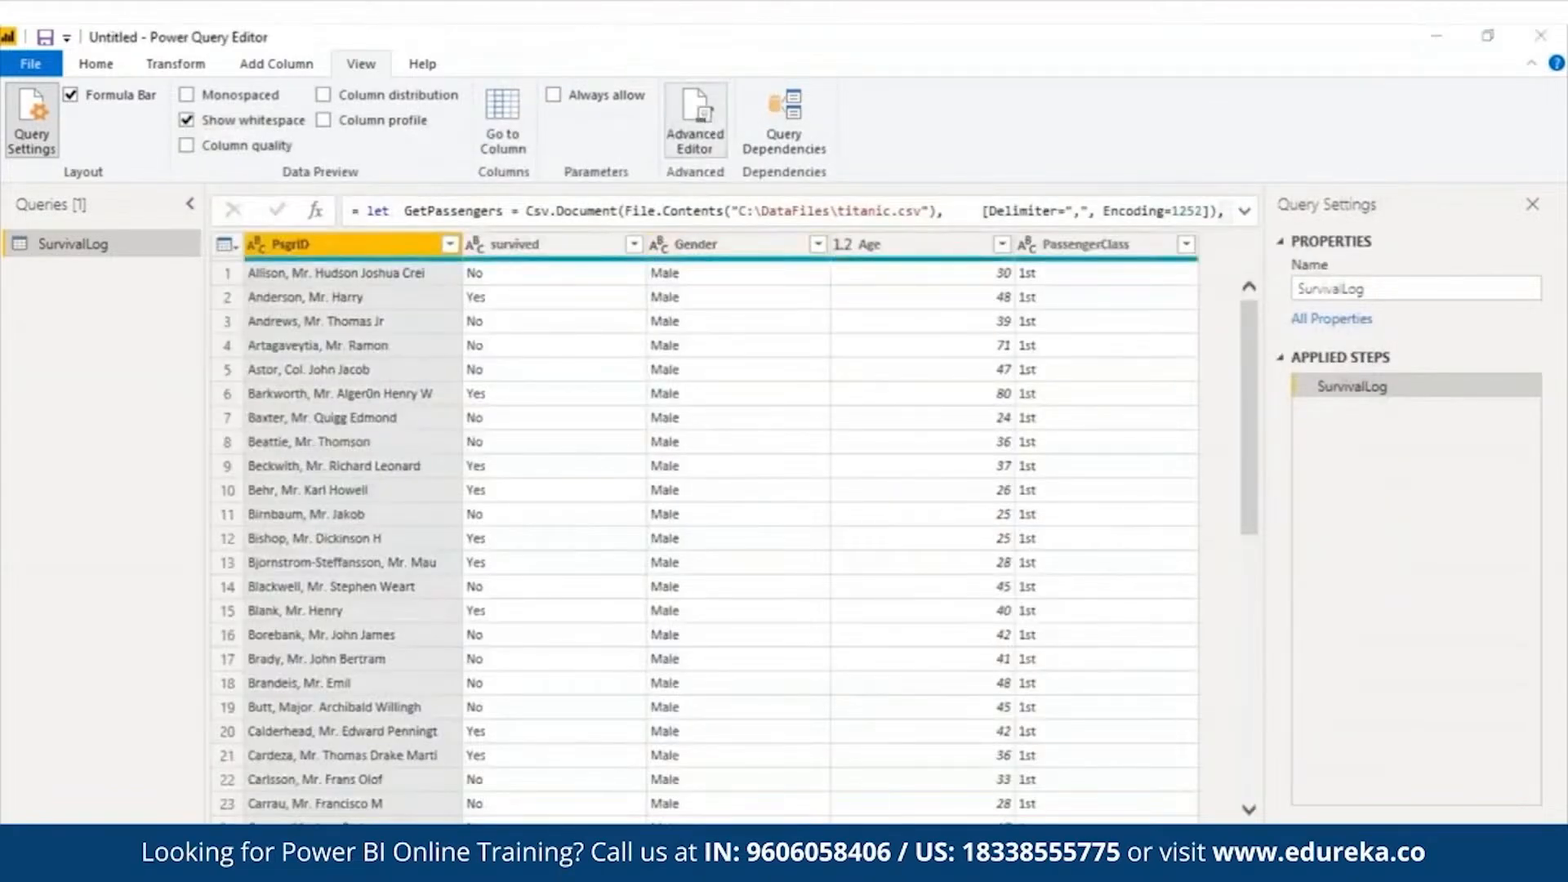
drag(1323, 418, 1356, 553)
click(290, 443)
text(AvgMale)
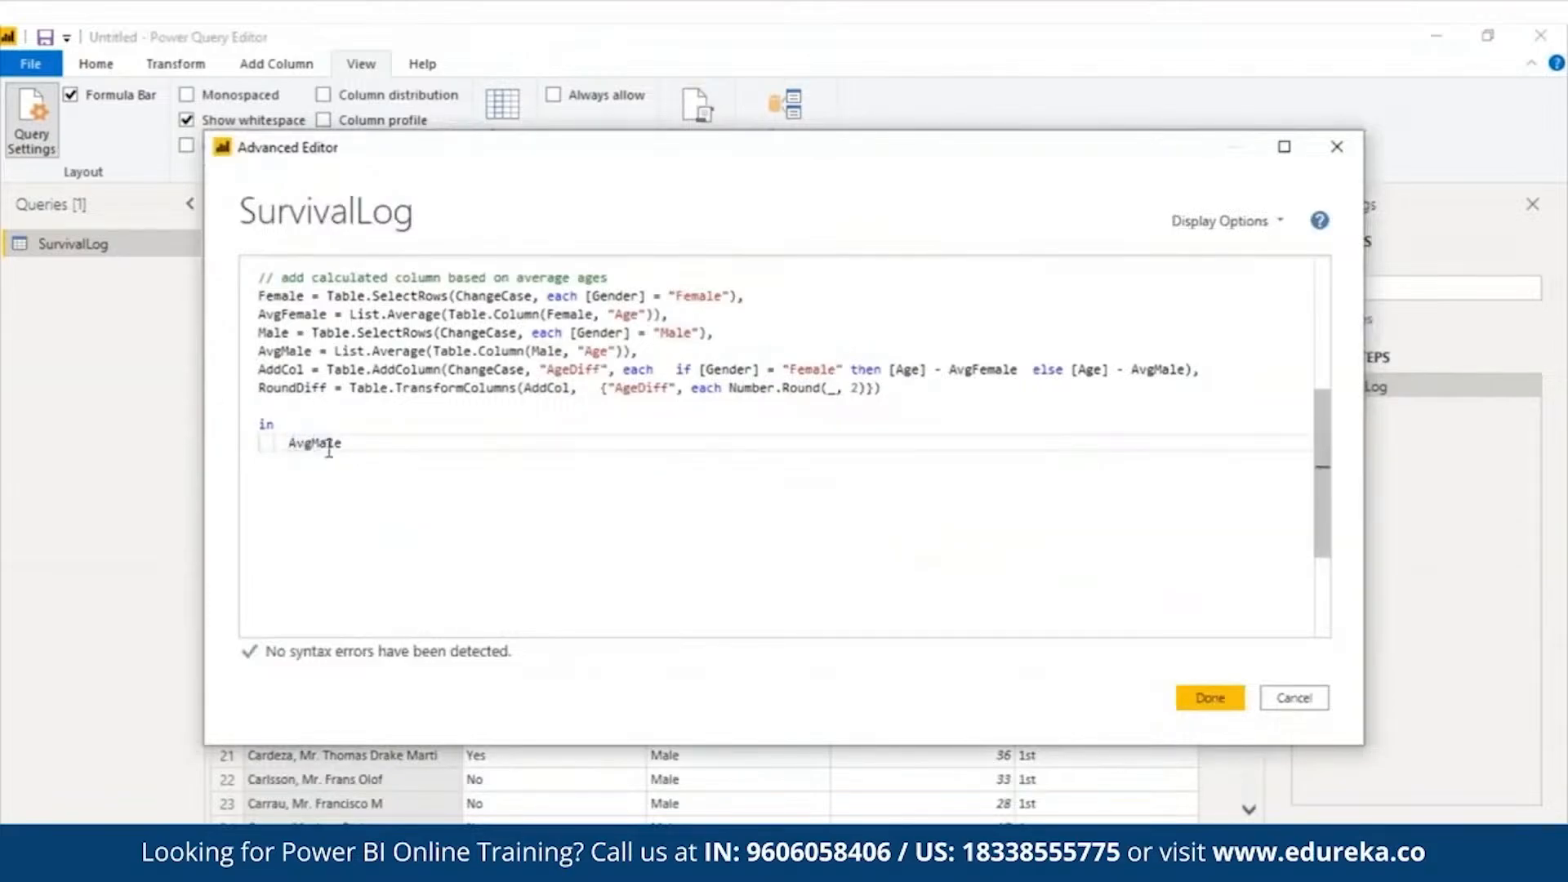
click(425, 433)
click(360, 445)
key(BackSpace)
key(BackSpace)
key(BackSpace)
key(BackSpace)
text(M)
click(378, 465)
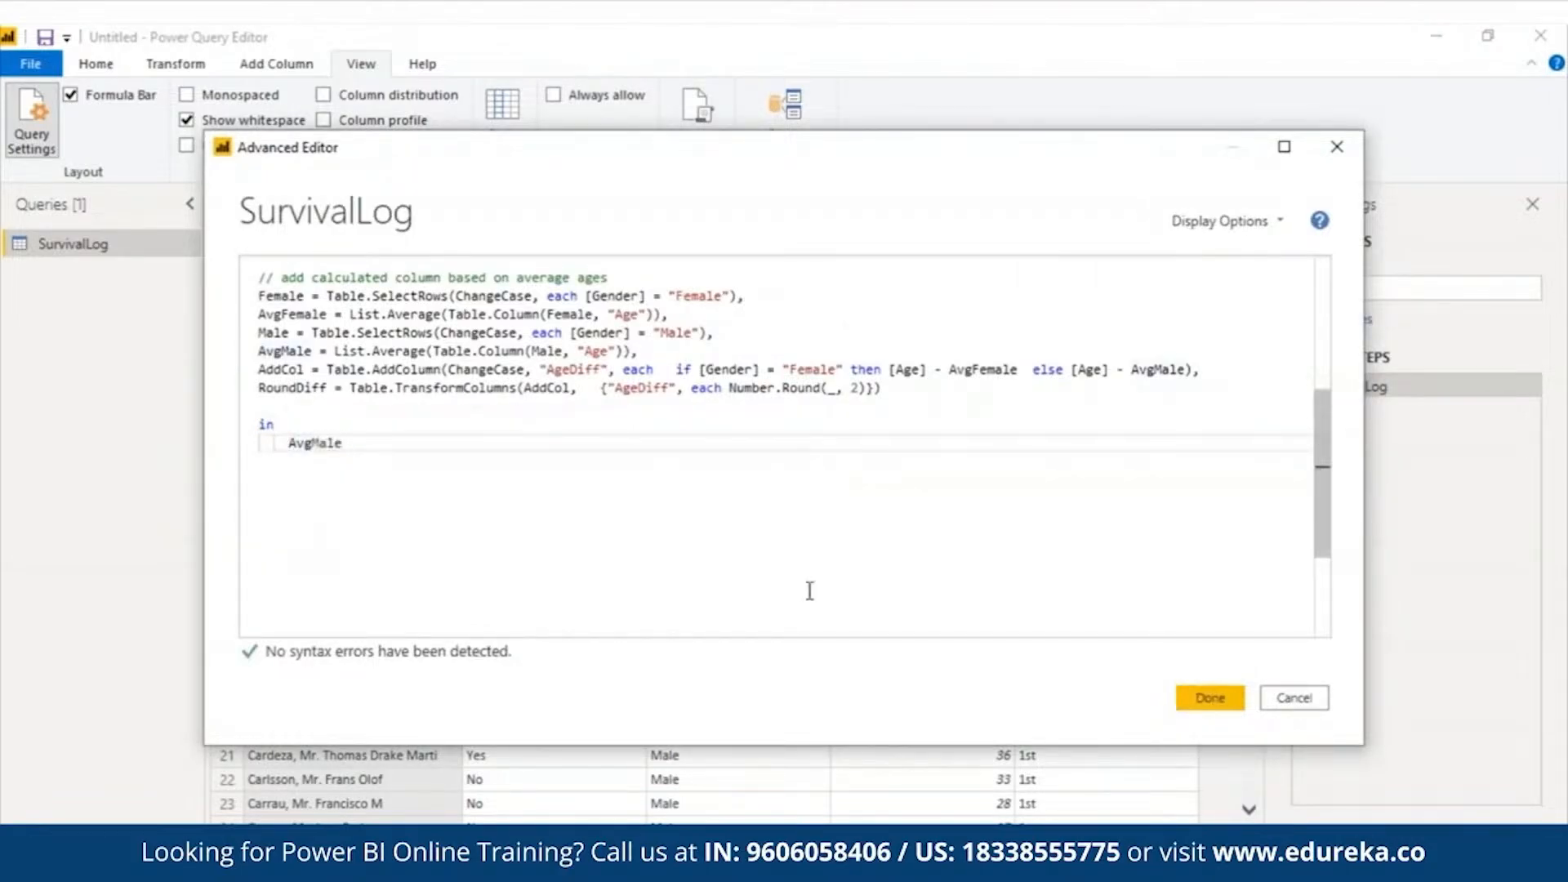
click(1206, 691)
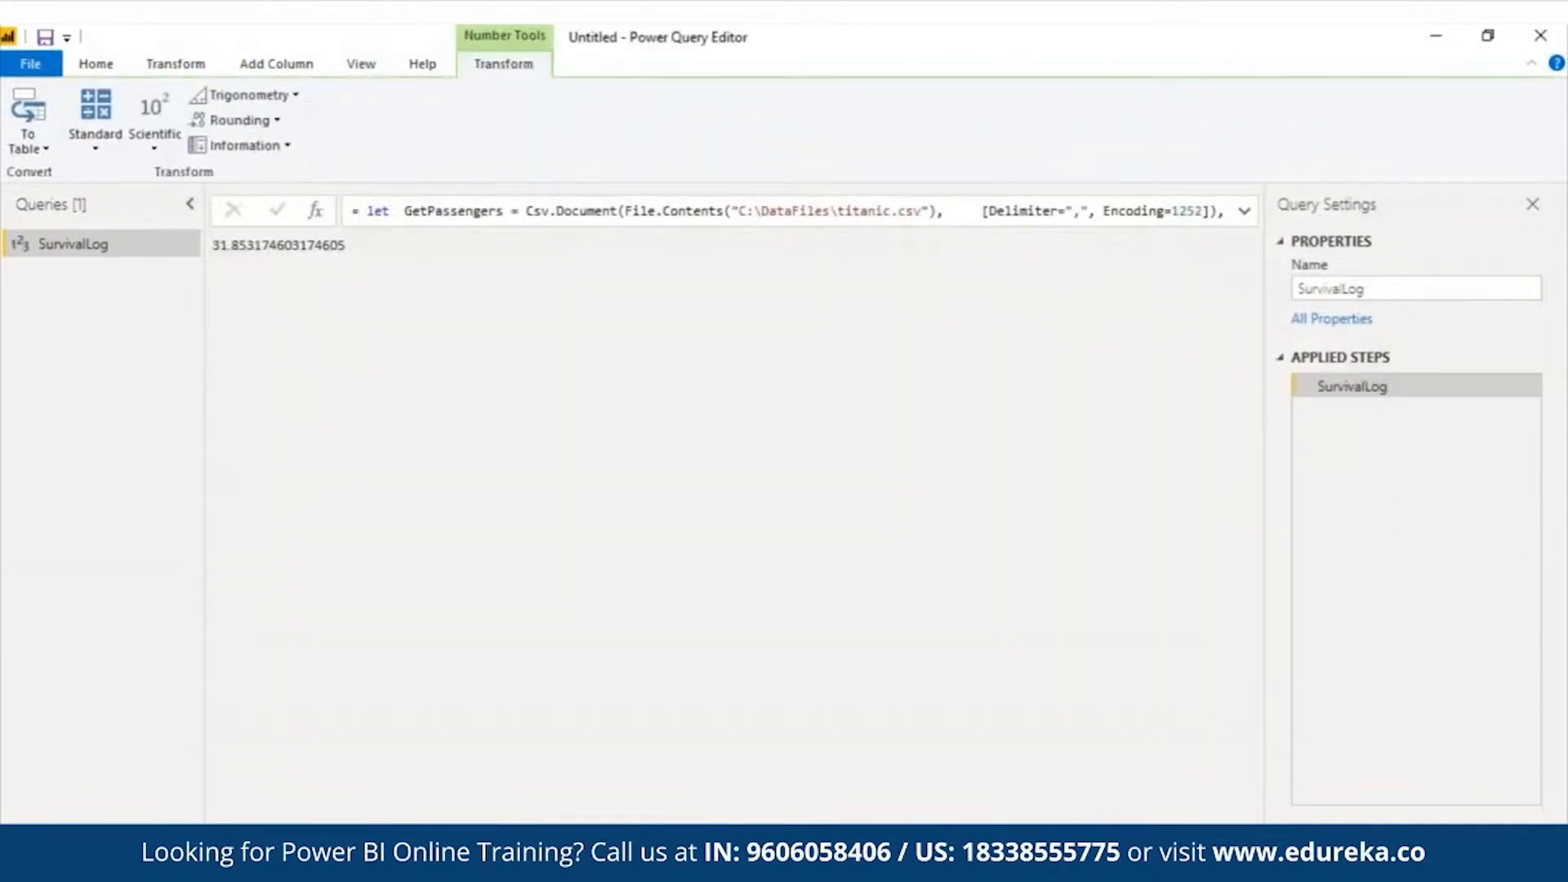
Change the in clause to return the passenger table with the calculated AgeDiff column and apply the query code
click(361, 64)
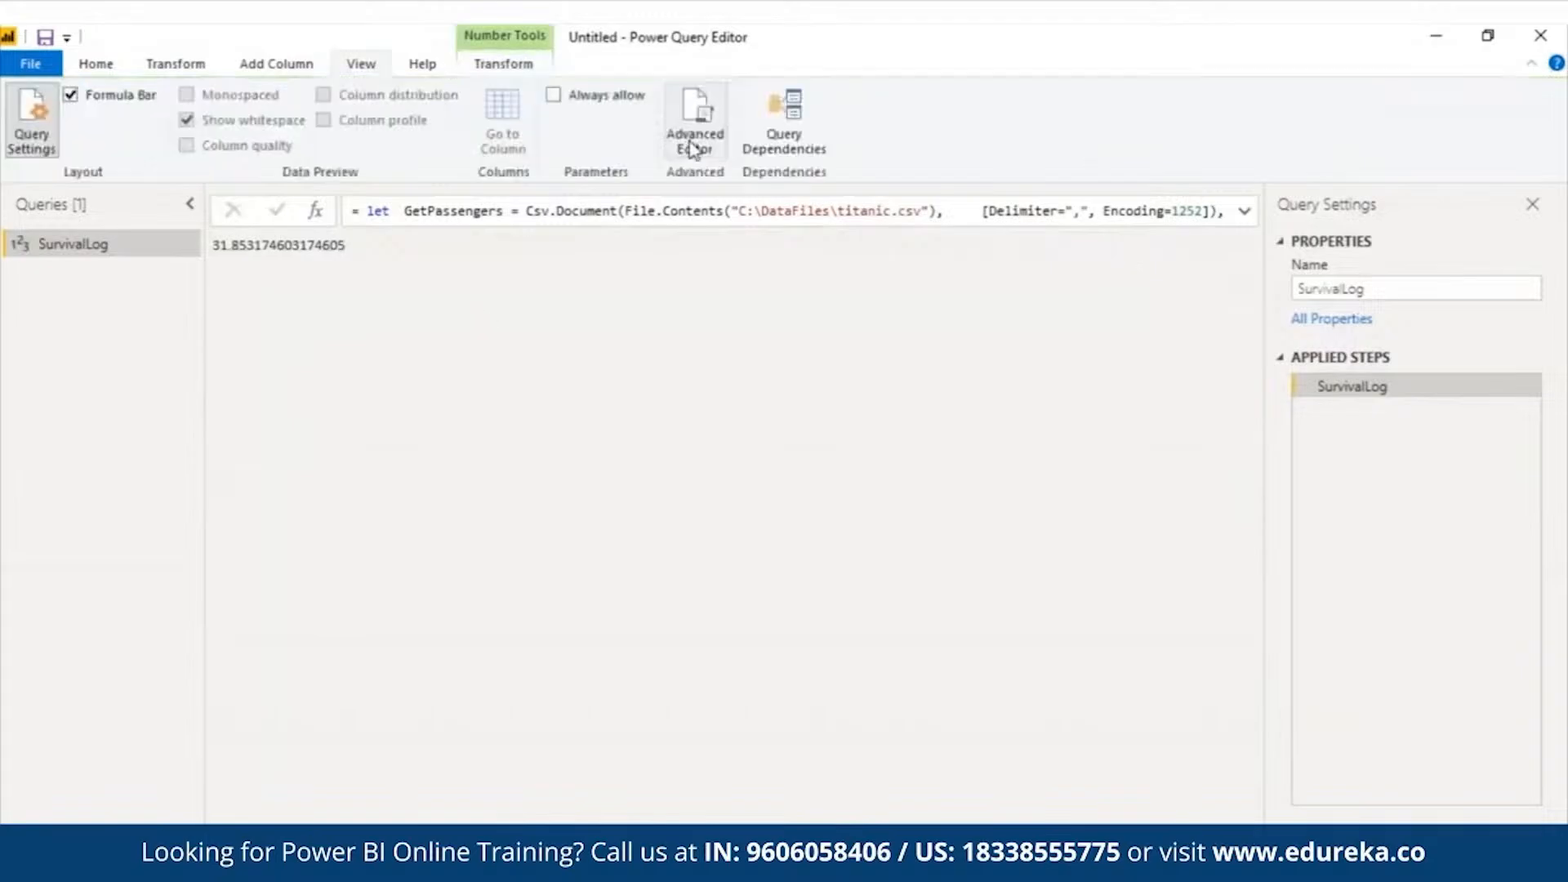
click(695, 122)
click(1208, 699)
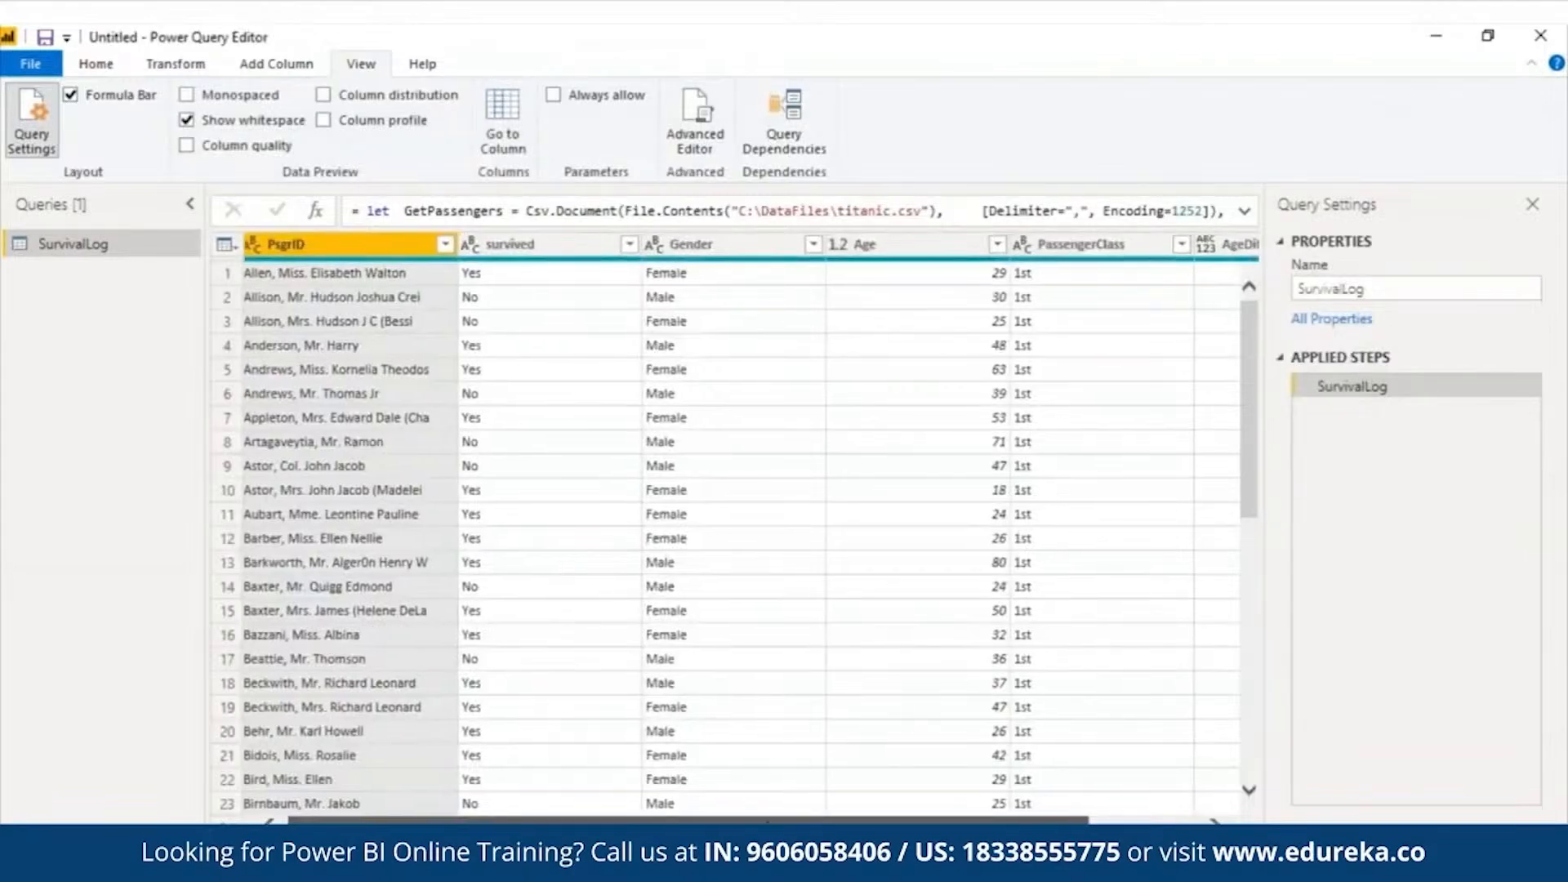
Check the AgeDiff values and the AddCol and RoundDiff statements, and change the in clause of the query code to return RoundDiff
drag(1013, 821, 1235, 773)
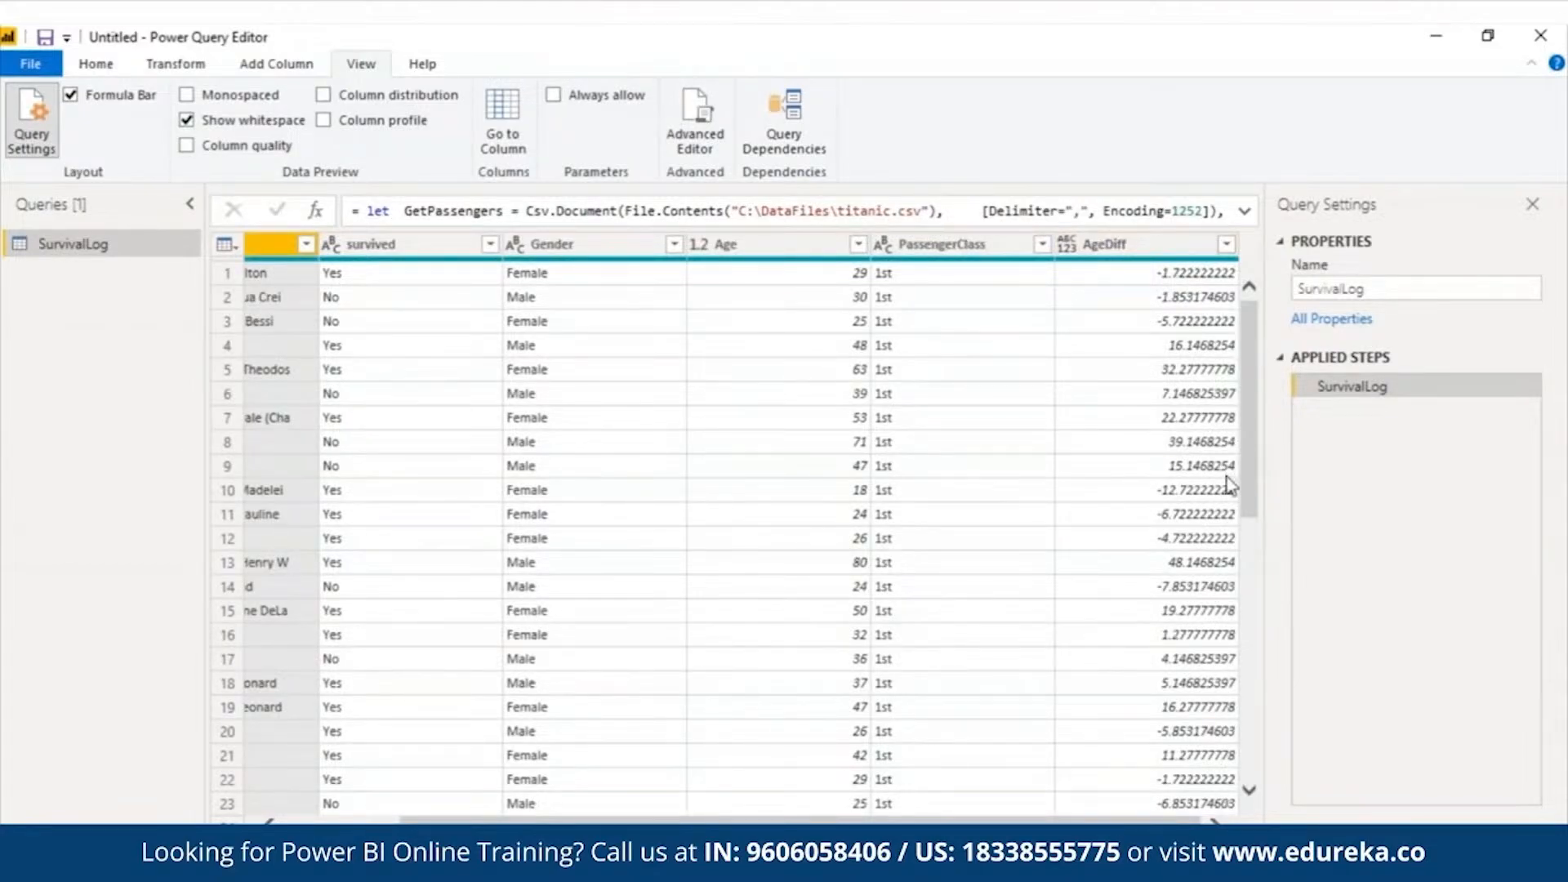
click(696, 121)
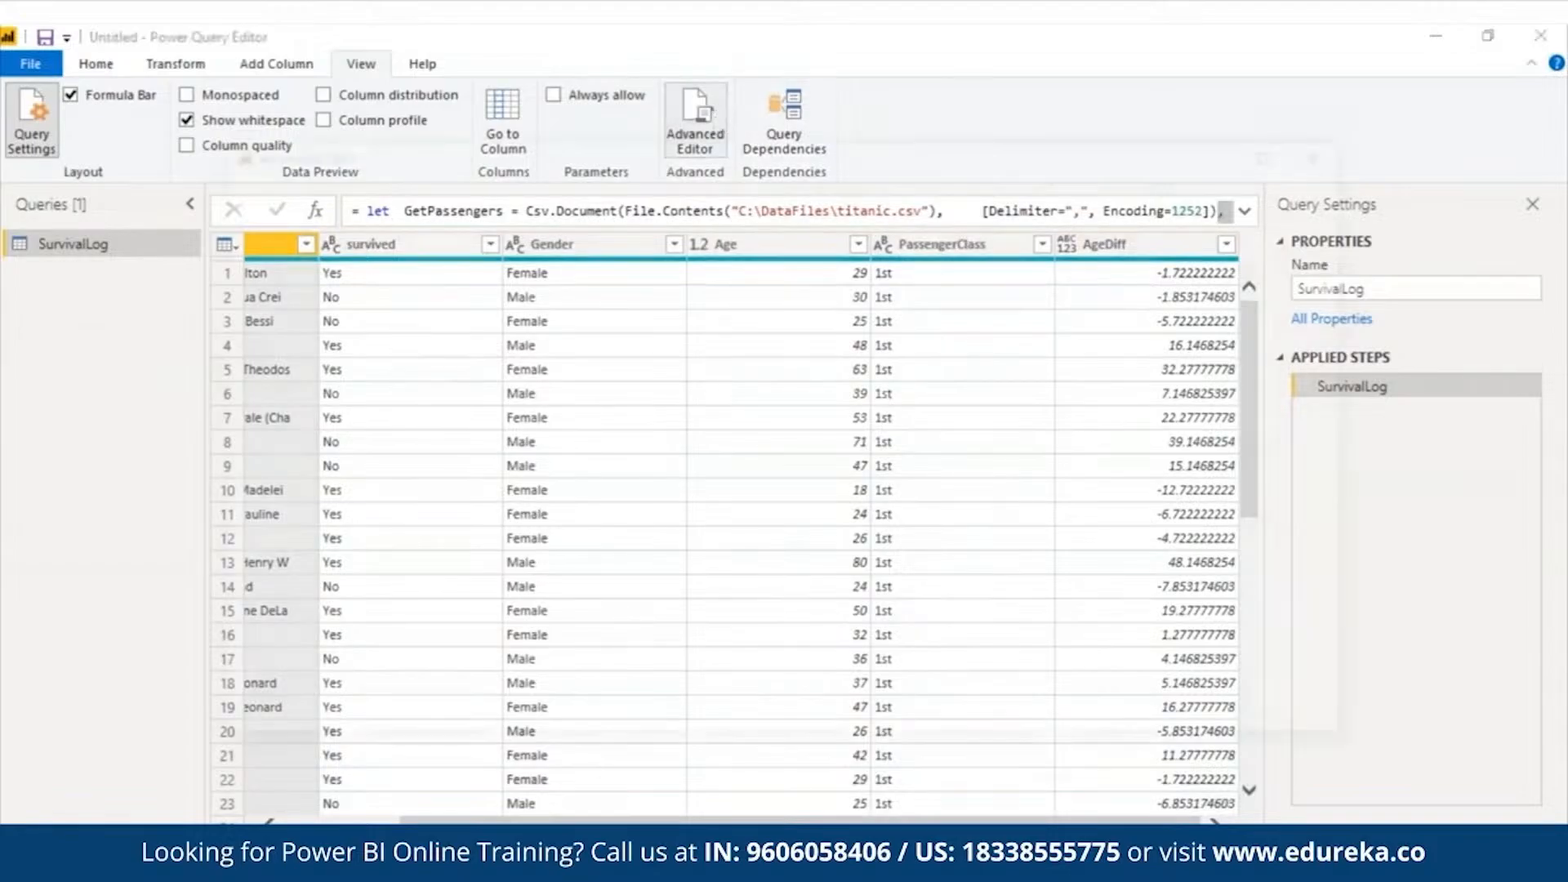
drag(1328, 346, 1329, 477)
triple_click(735, 381)
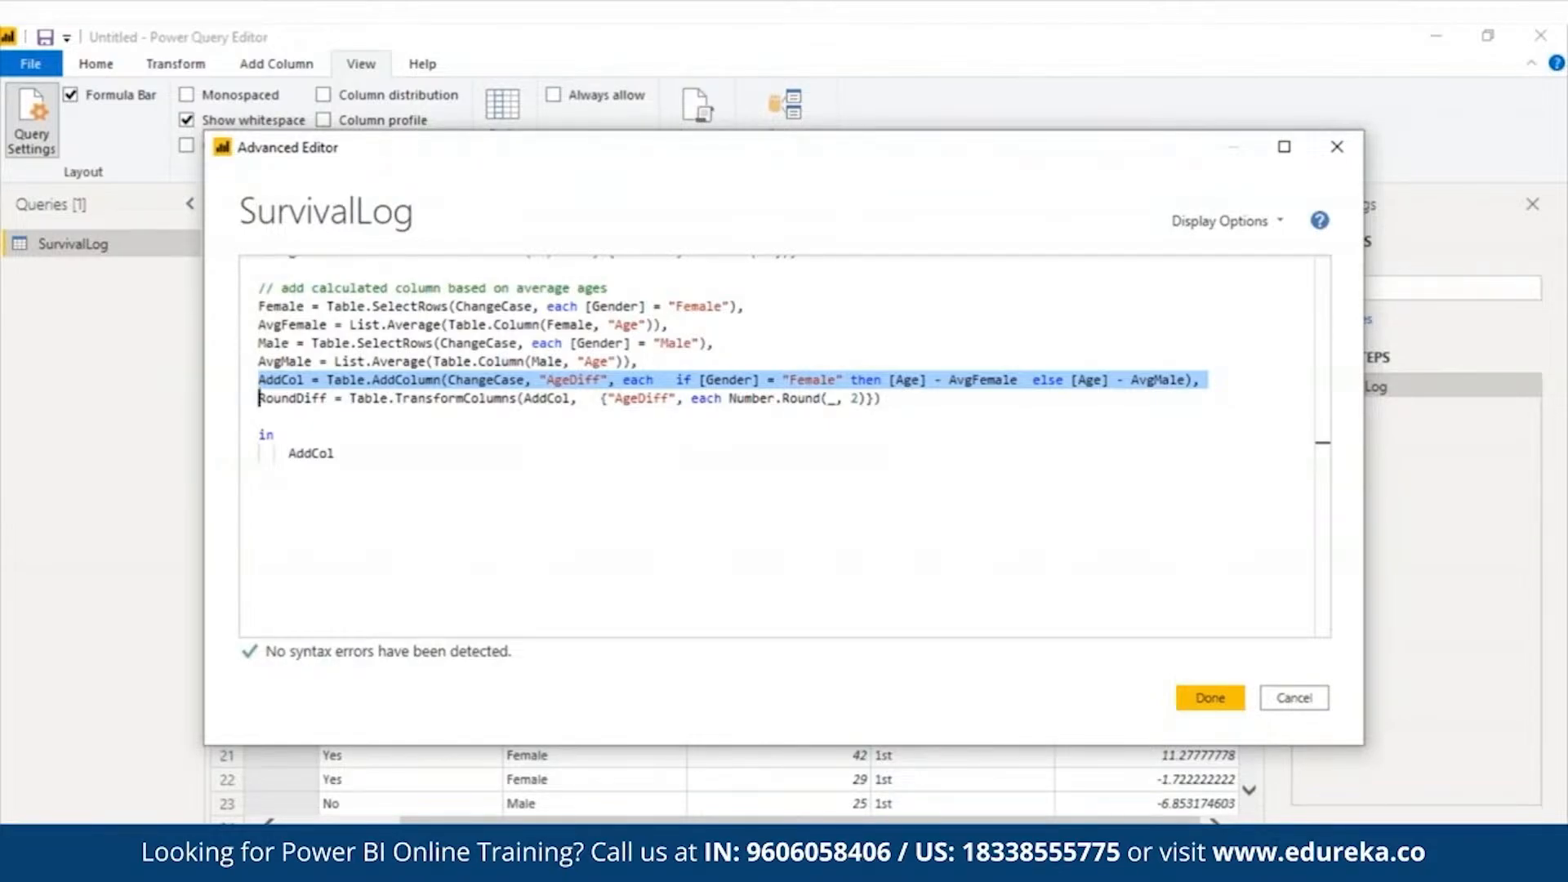
triple_click(642, 399)
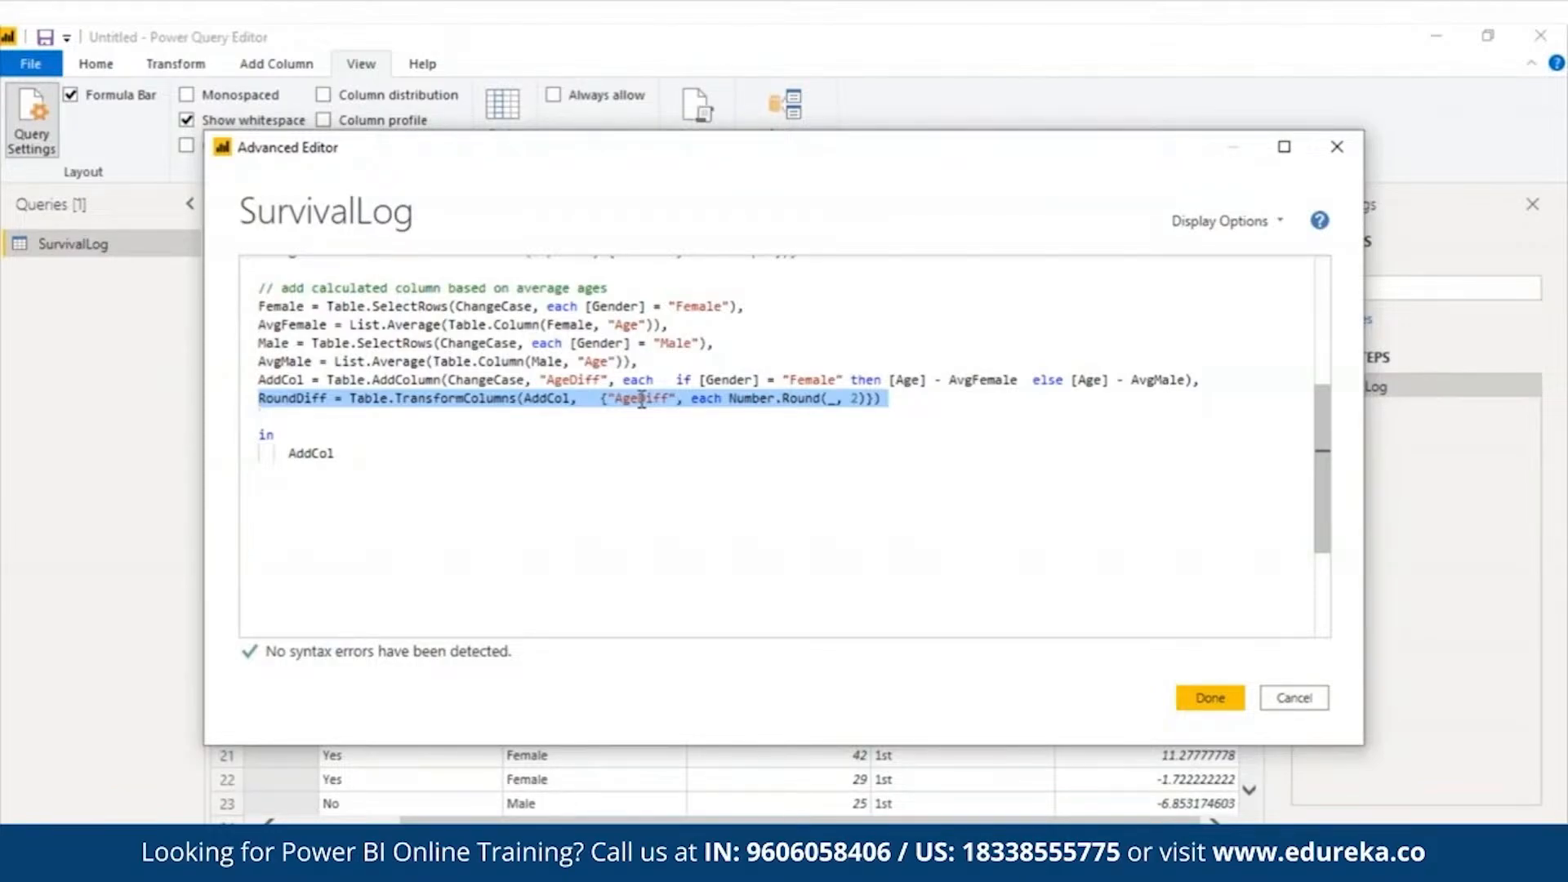
drag(335, 453, 289, 453)
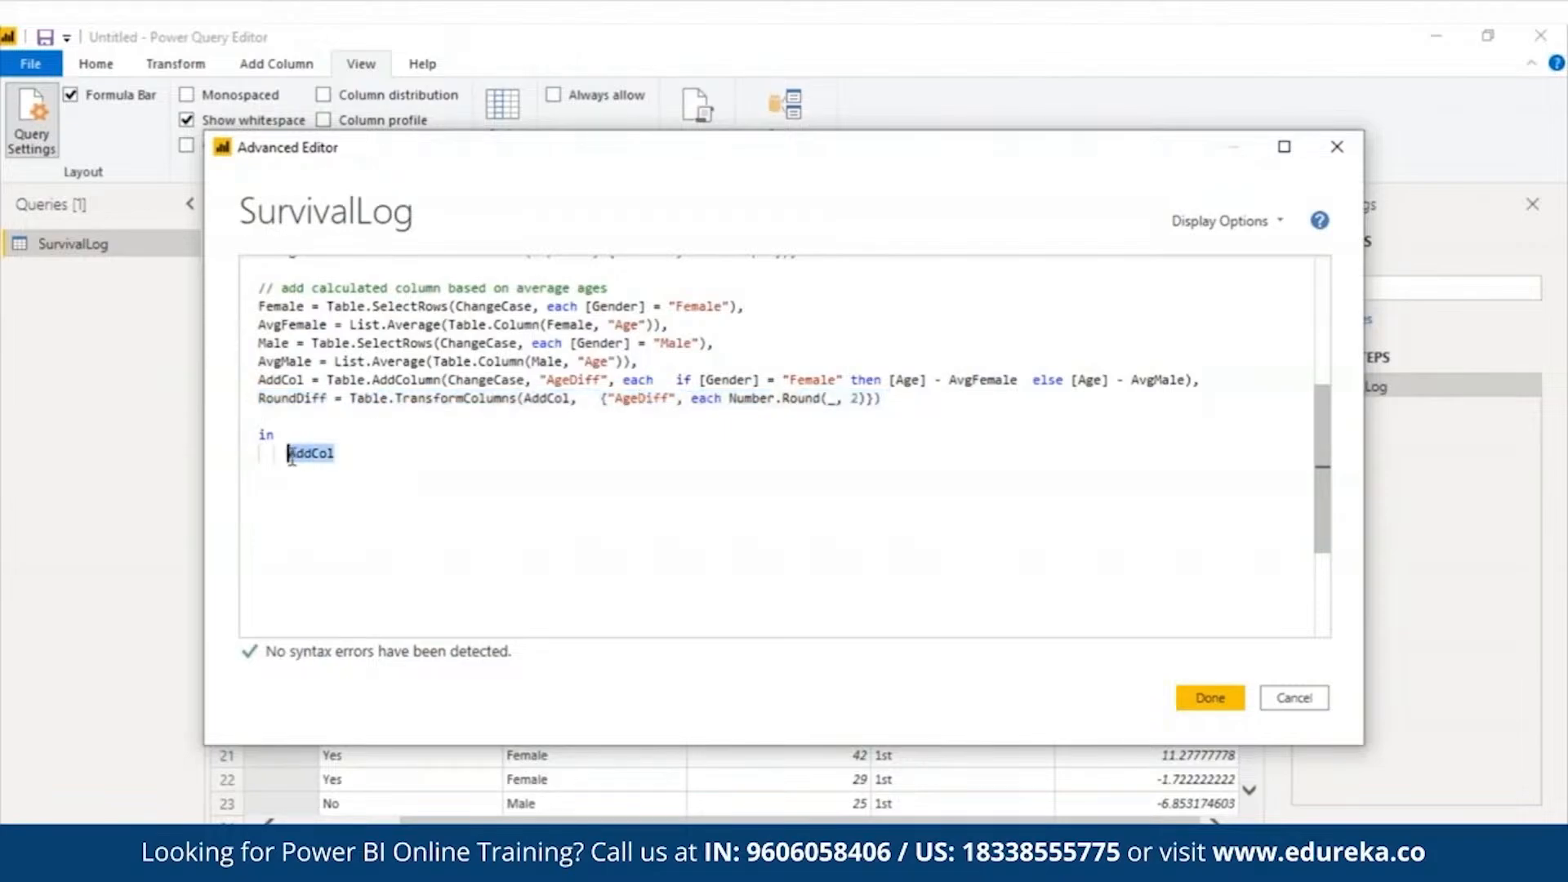
key(BackSpace)
text(Round)
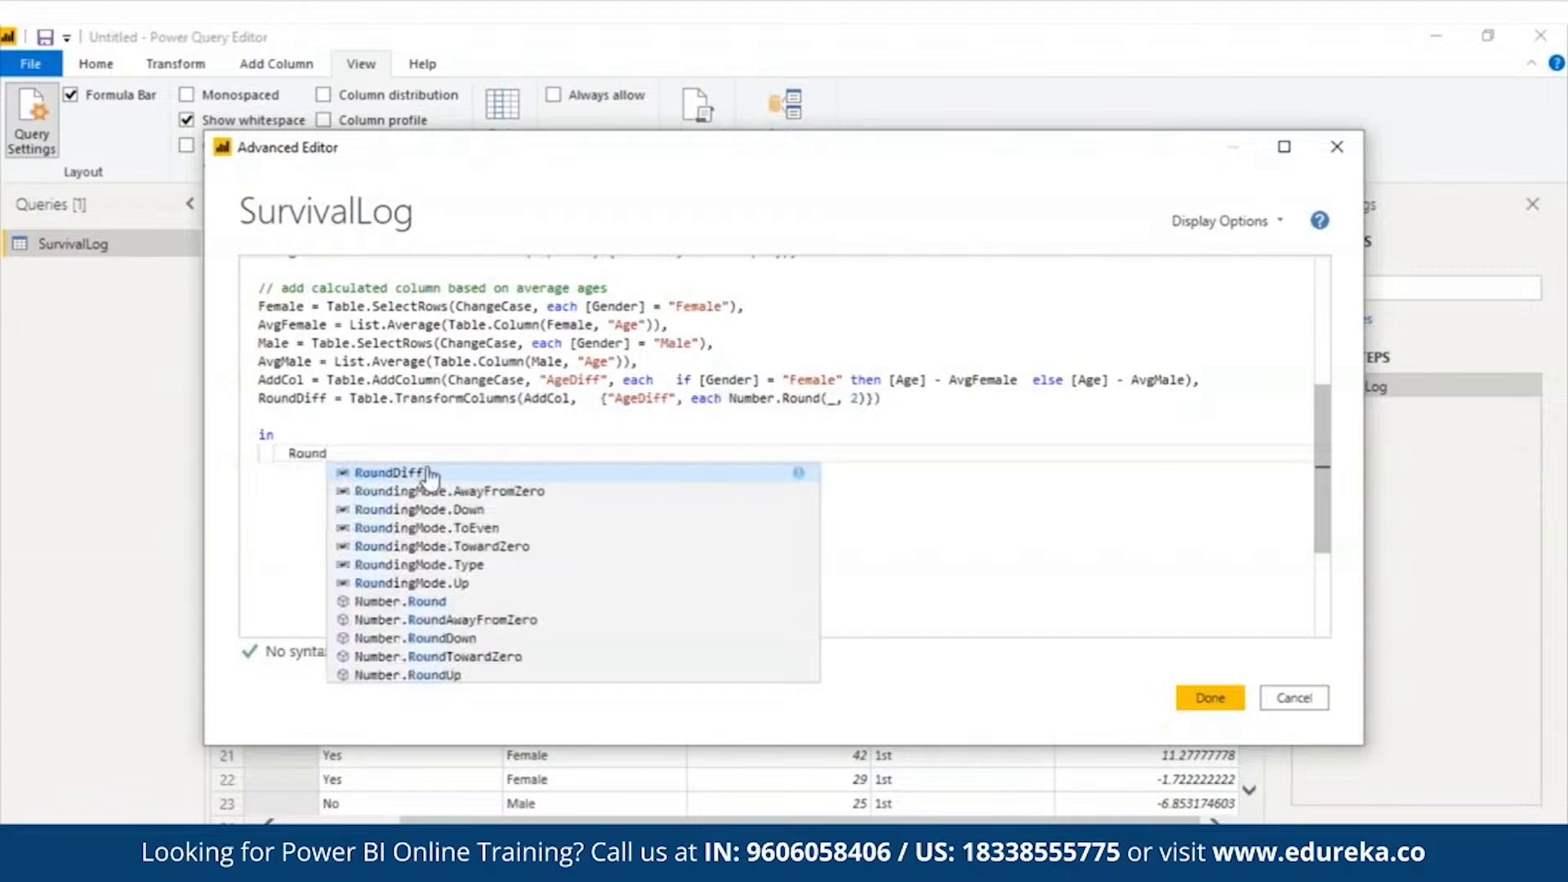
key(Return)
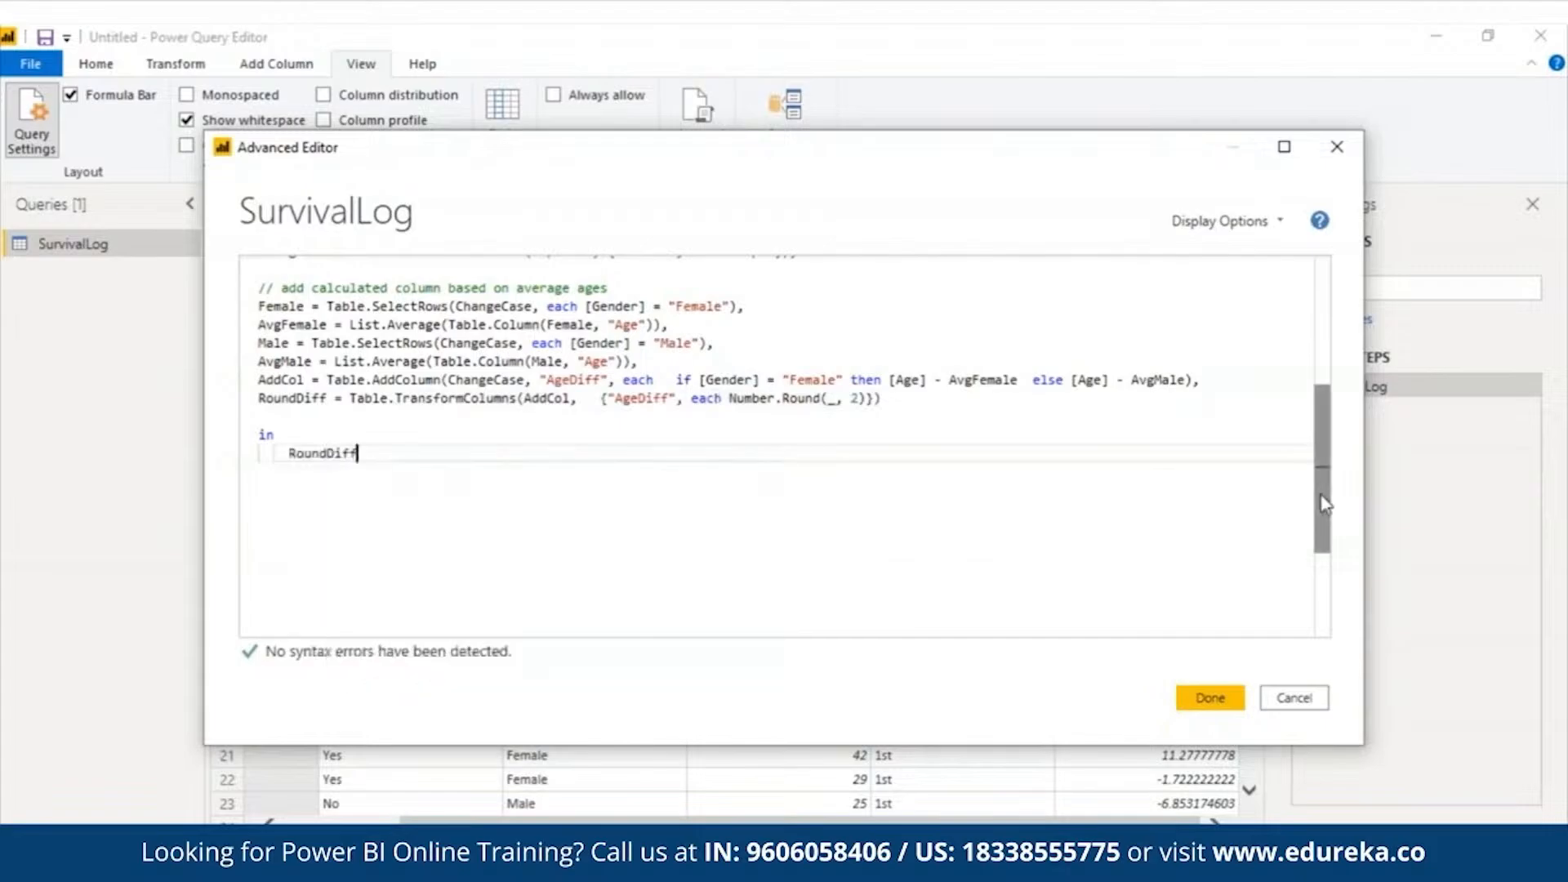
Review the complete SurvivalLog code in the maximized code editor and apply it
scroll(1316, 433, up, 3)
scroll(1315, 382, up, 2)
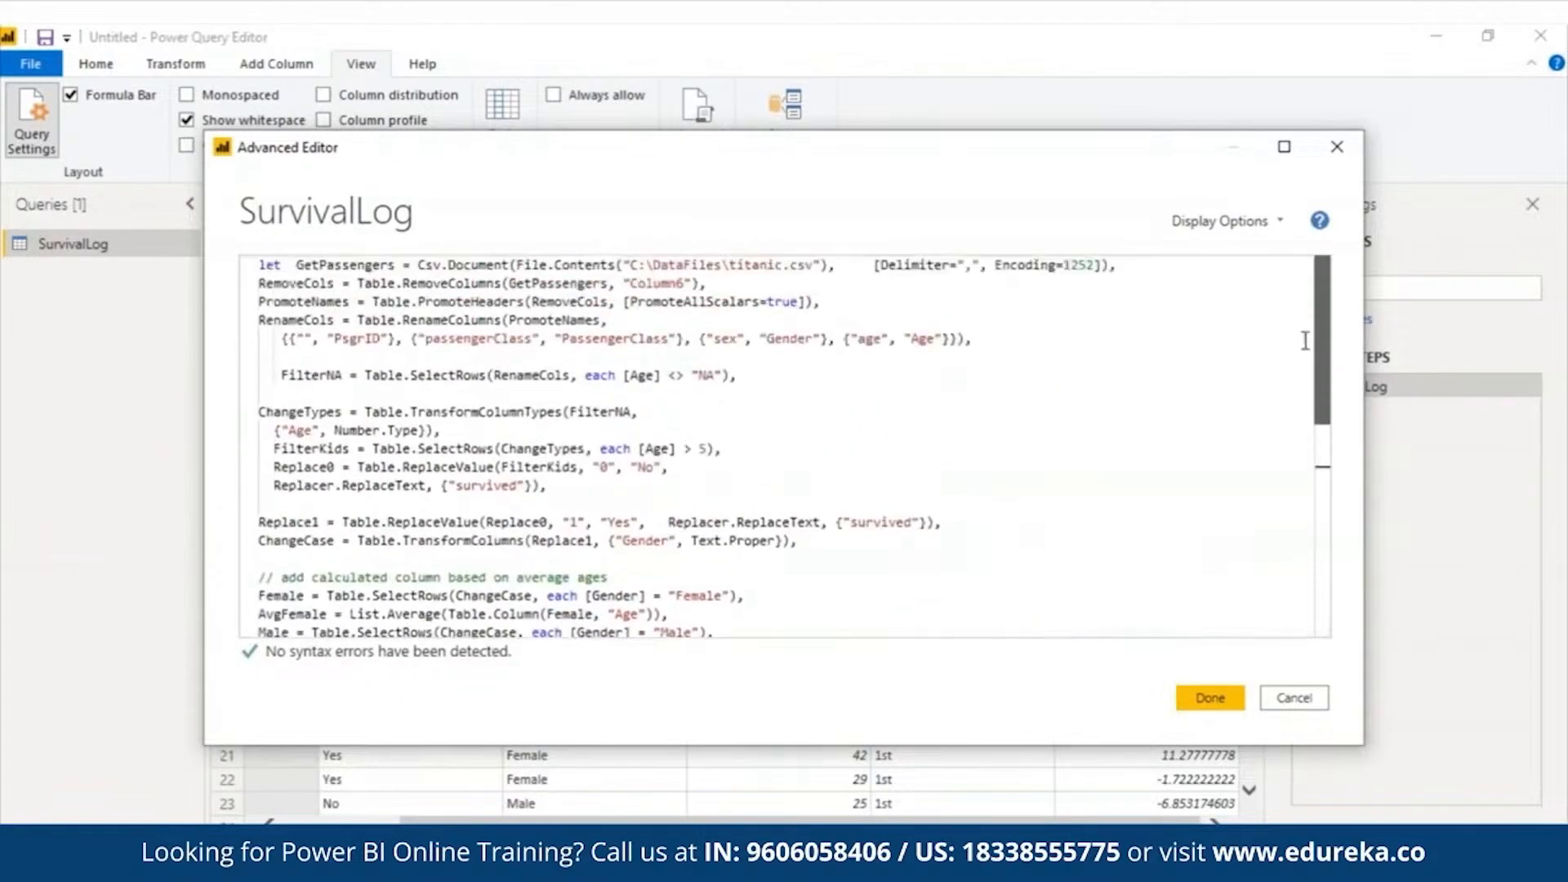
scroll(1310, 356, down, 4)
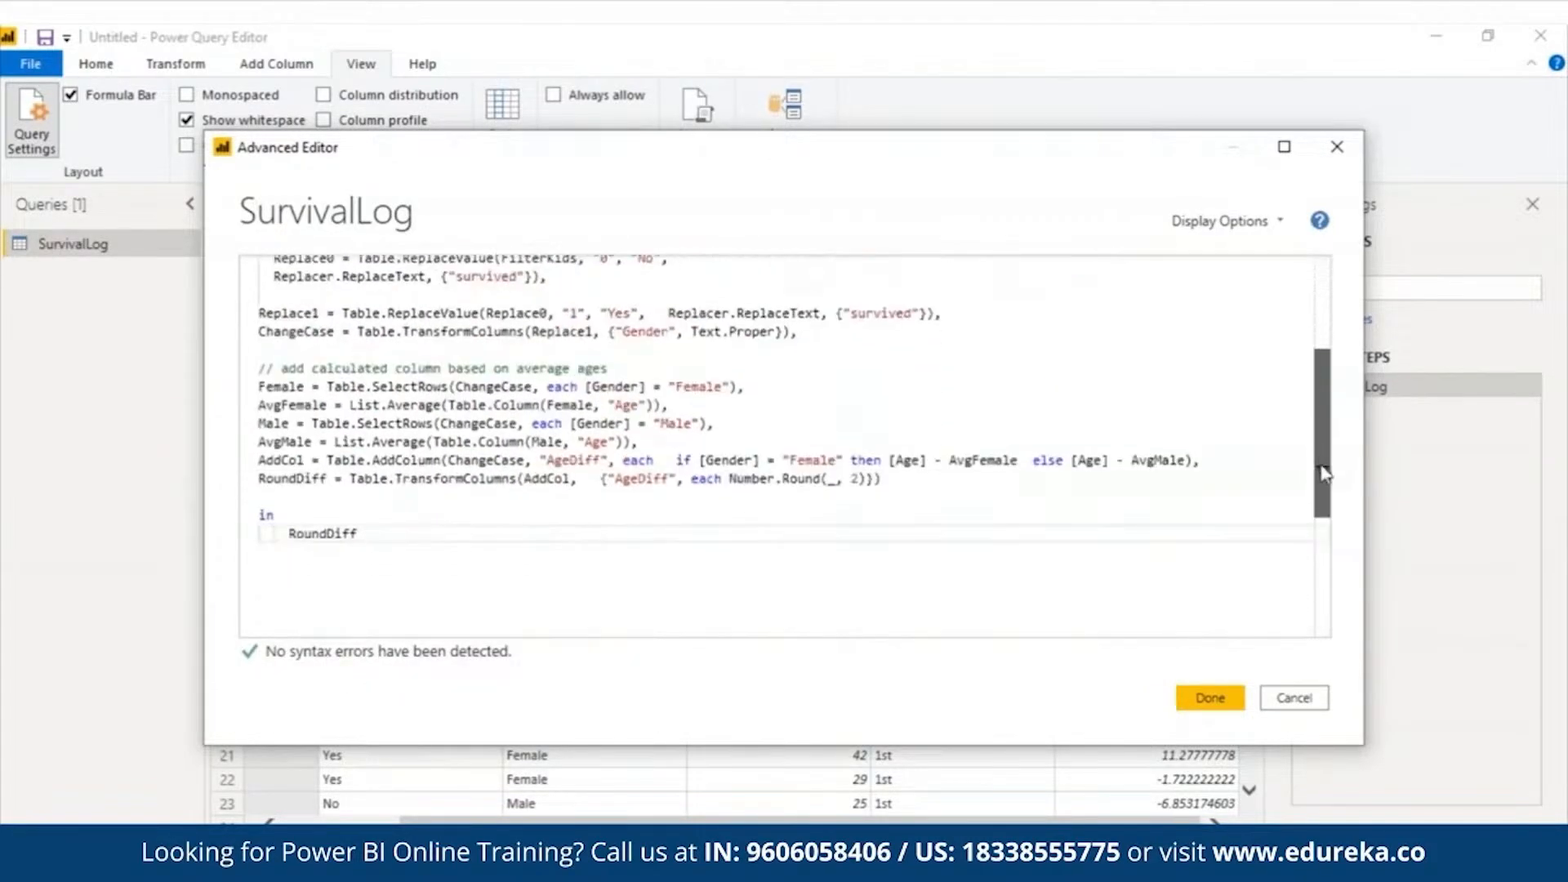
scroll(1321, 412, up, 2)
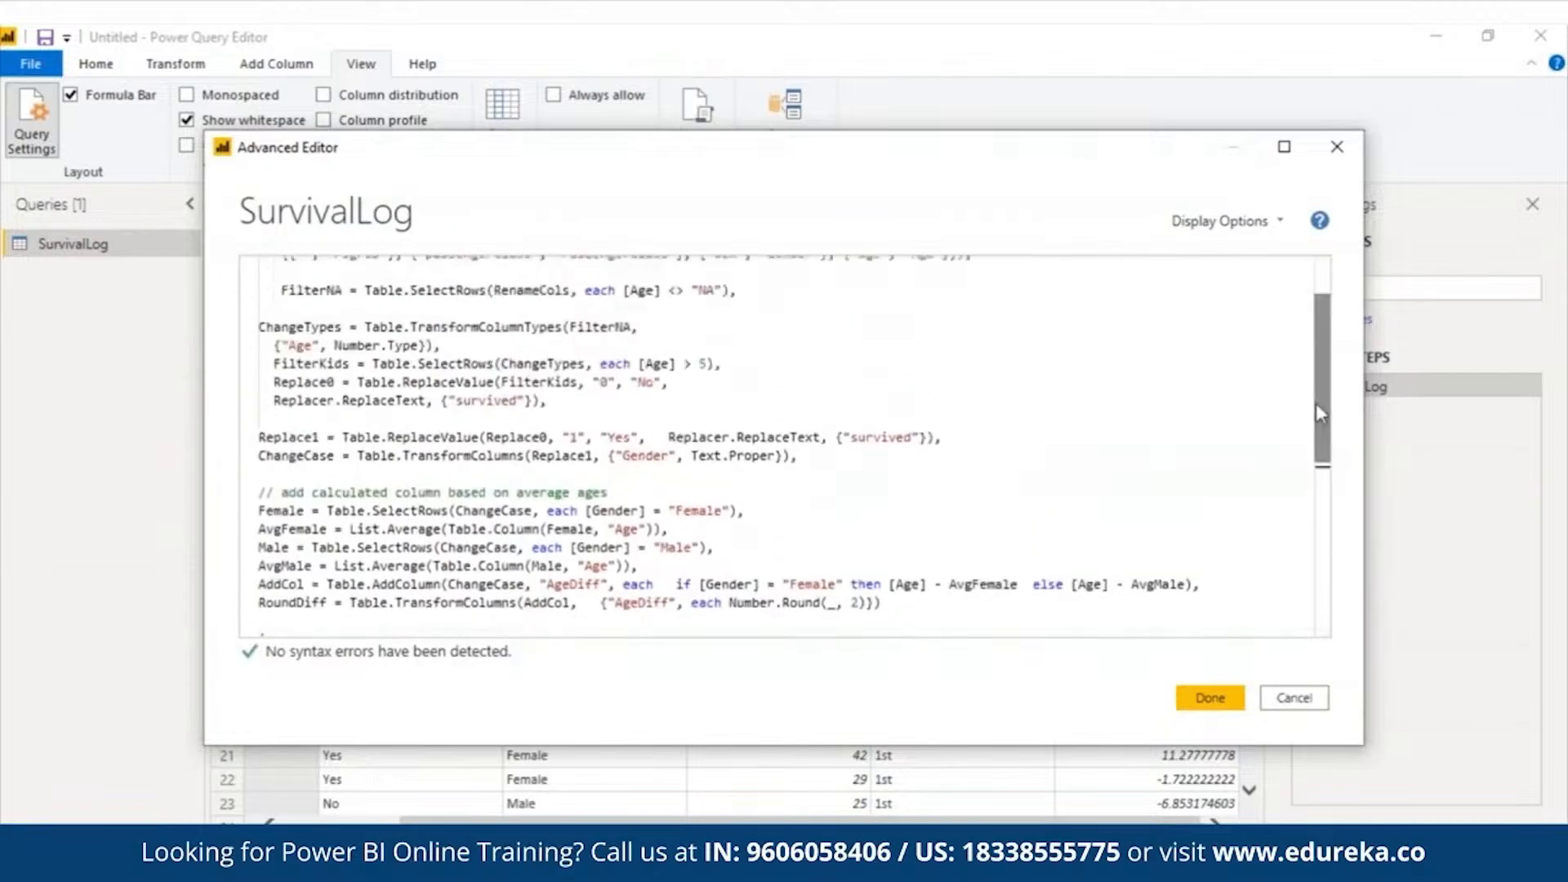
click(1284, 147)
scroll(1520, 392, up, 2)
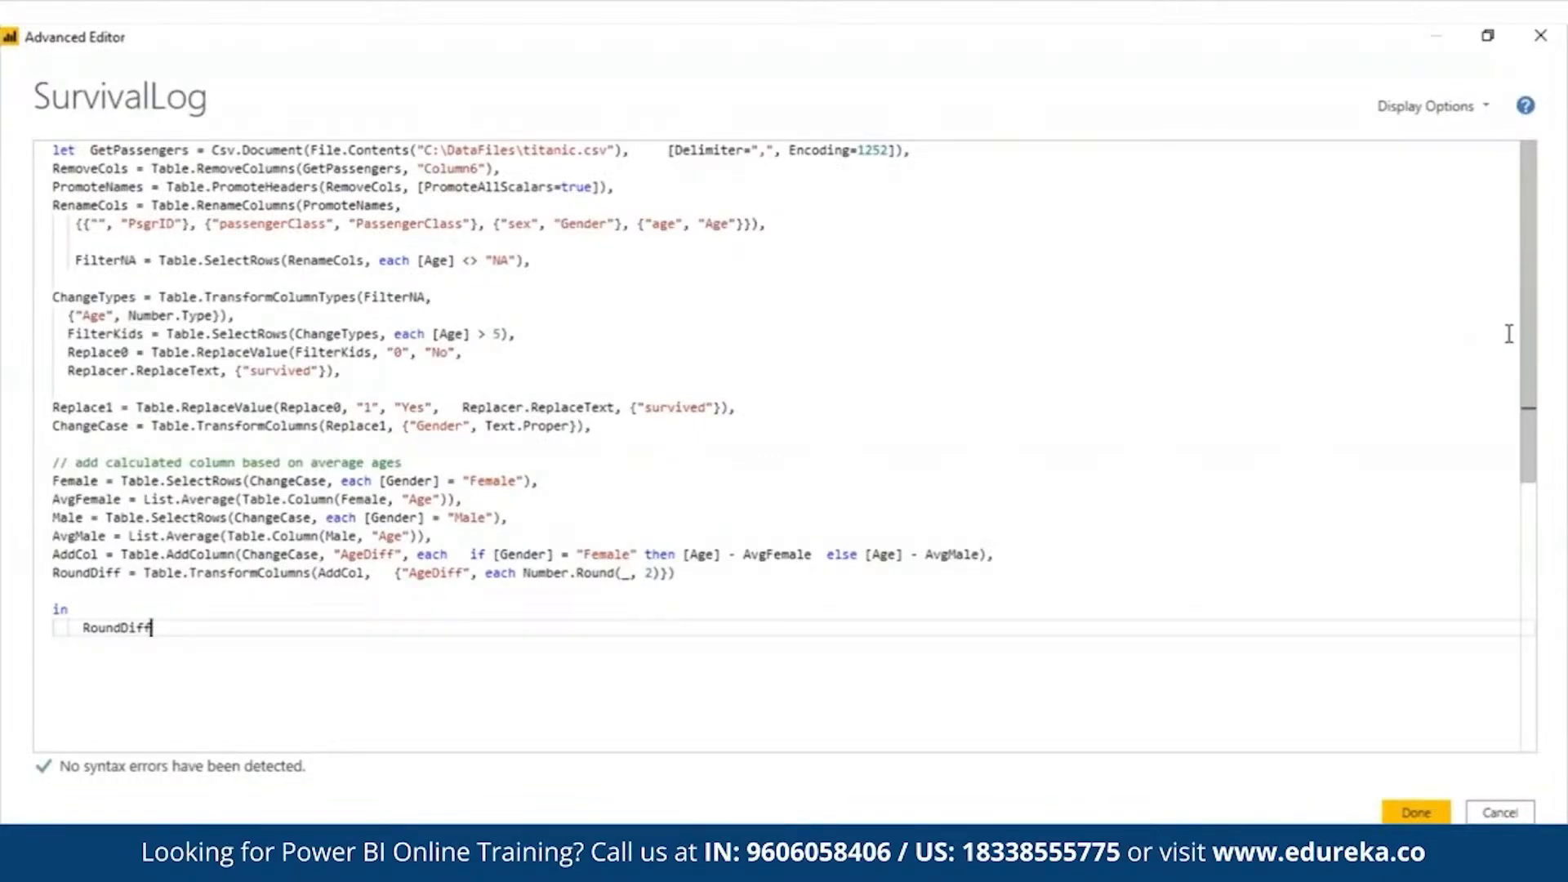
click(1416, 812)
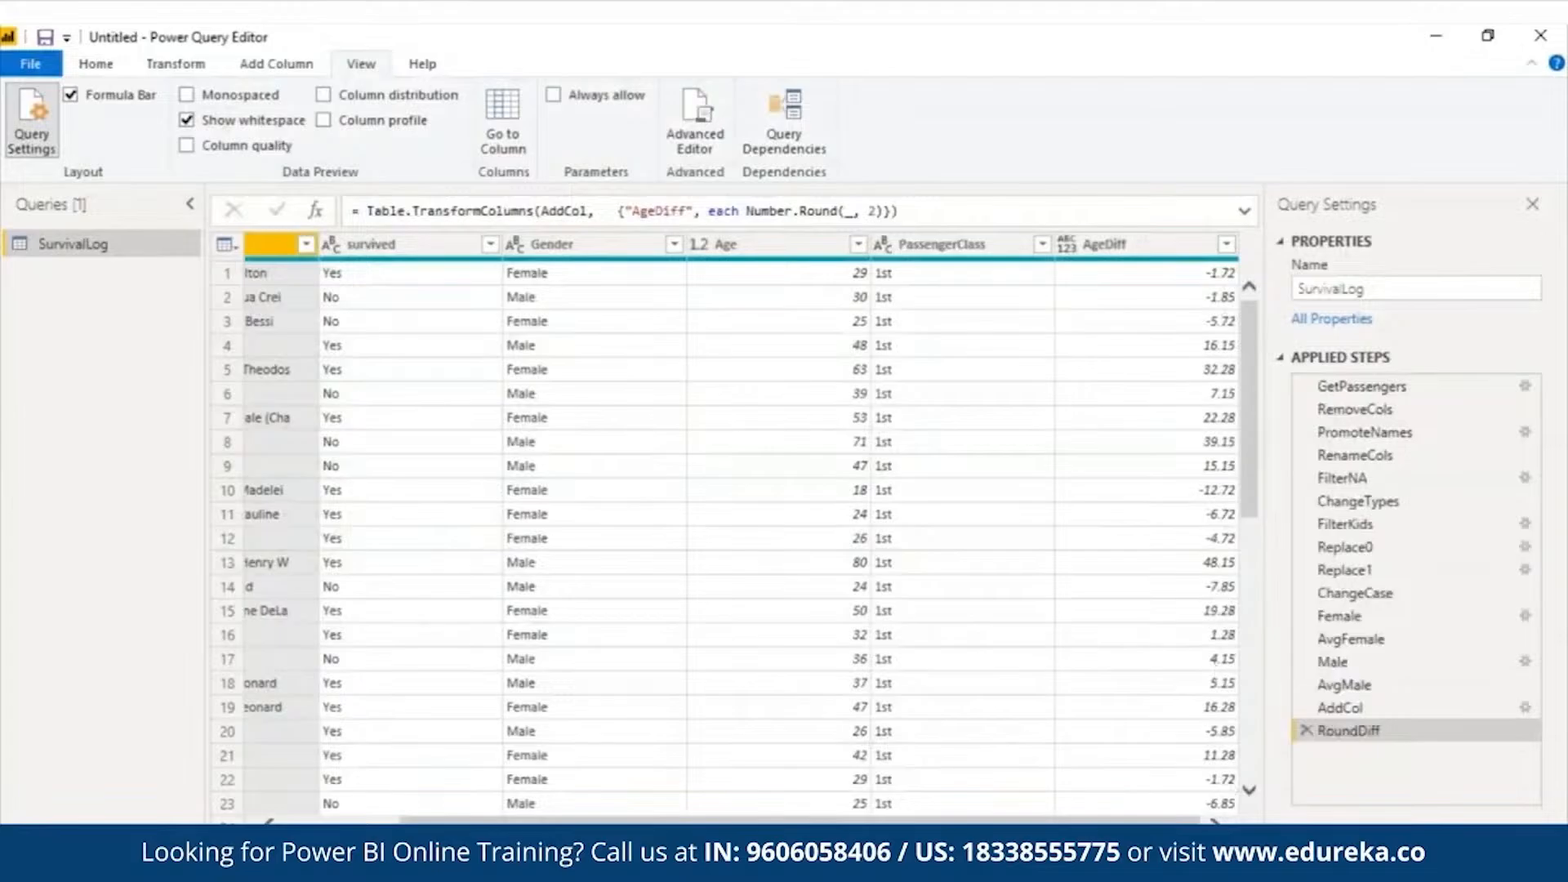
Inspect the result of the AvgMale applied step and return to the final RoundDiff step
mouse_move(801, 821)
mouse_down()
mouse_move(684, 821)
mouse_move(800, 821)
mouse_up()
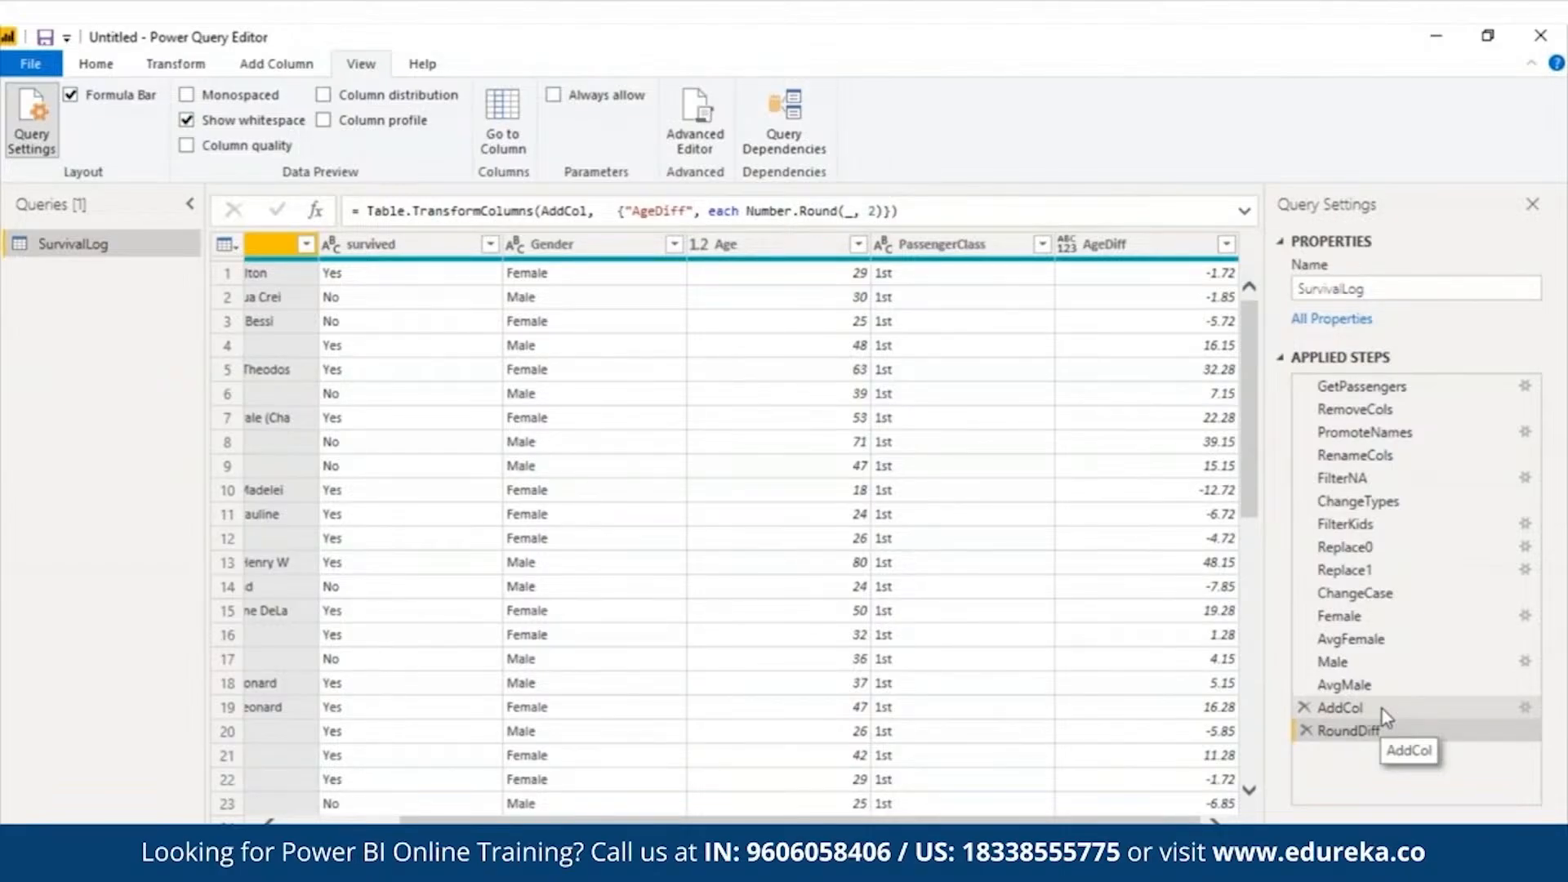
click(1379, 684)
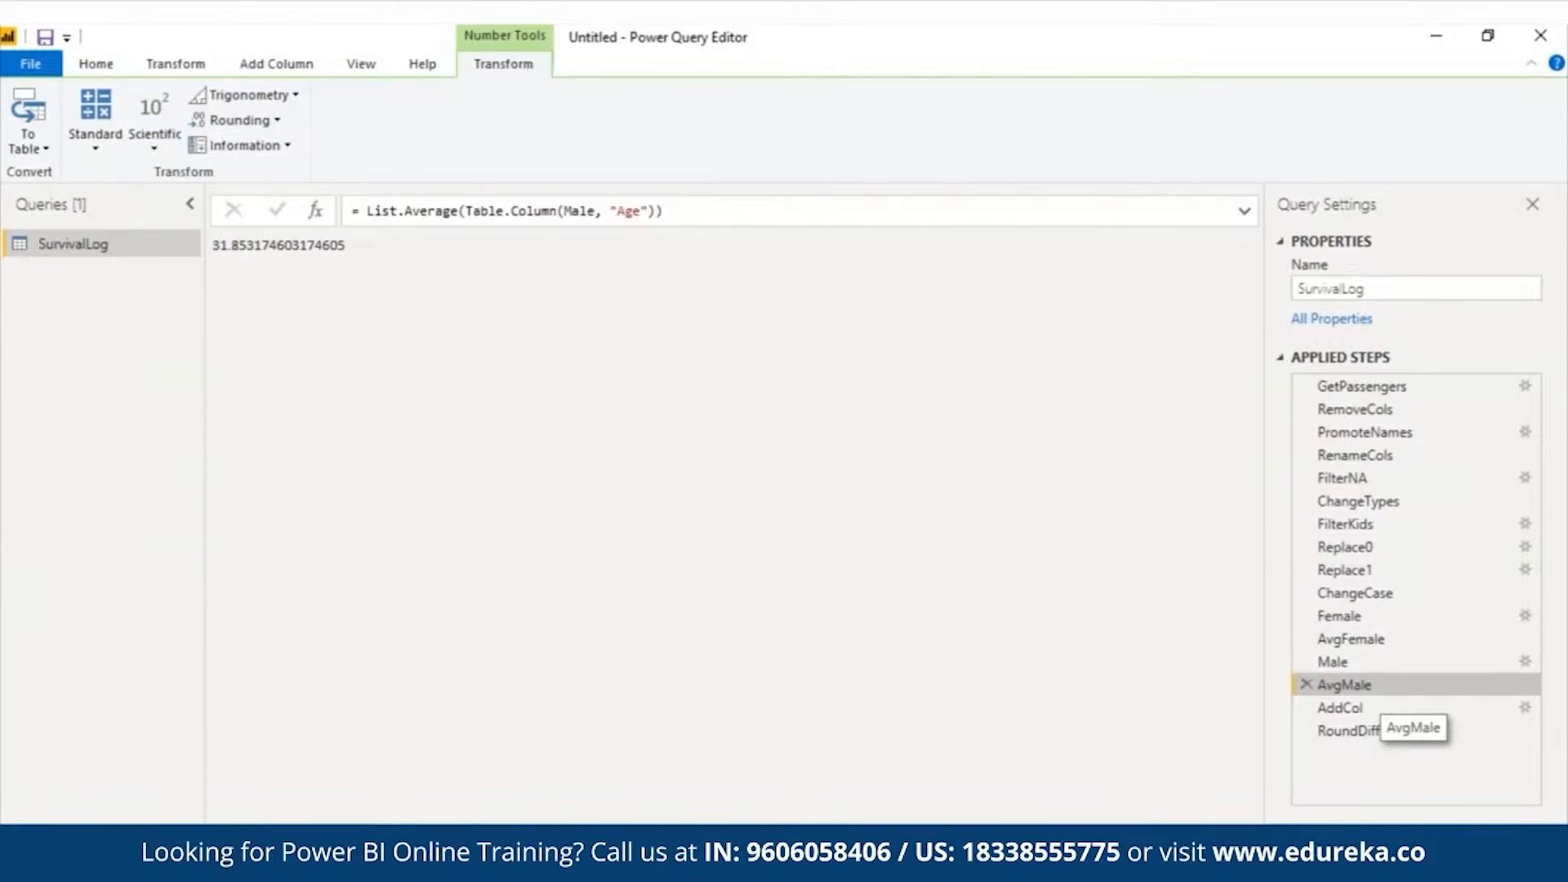
click(1381, 735)
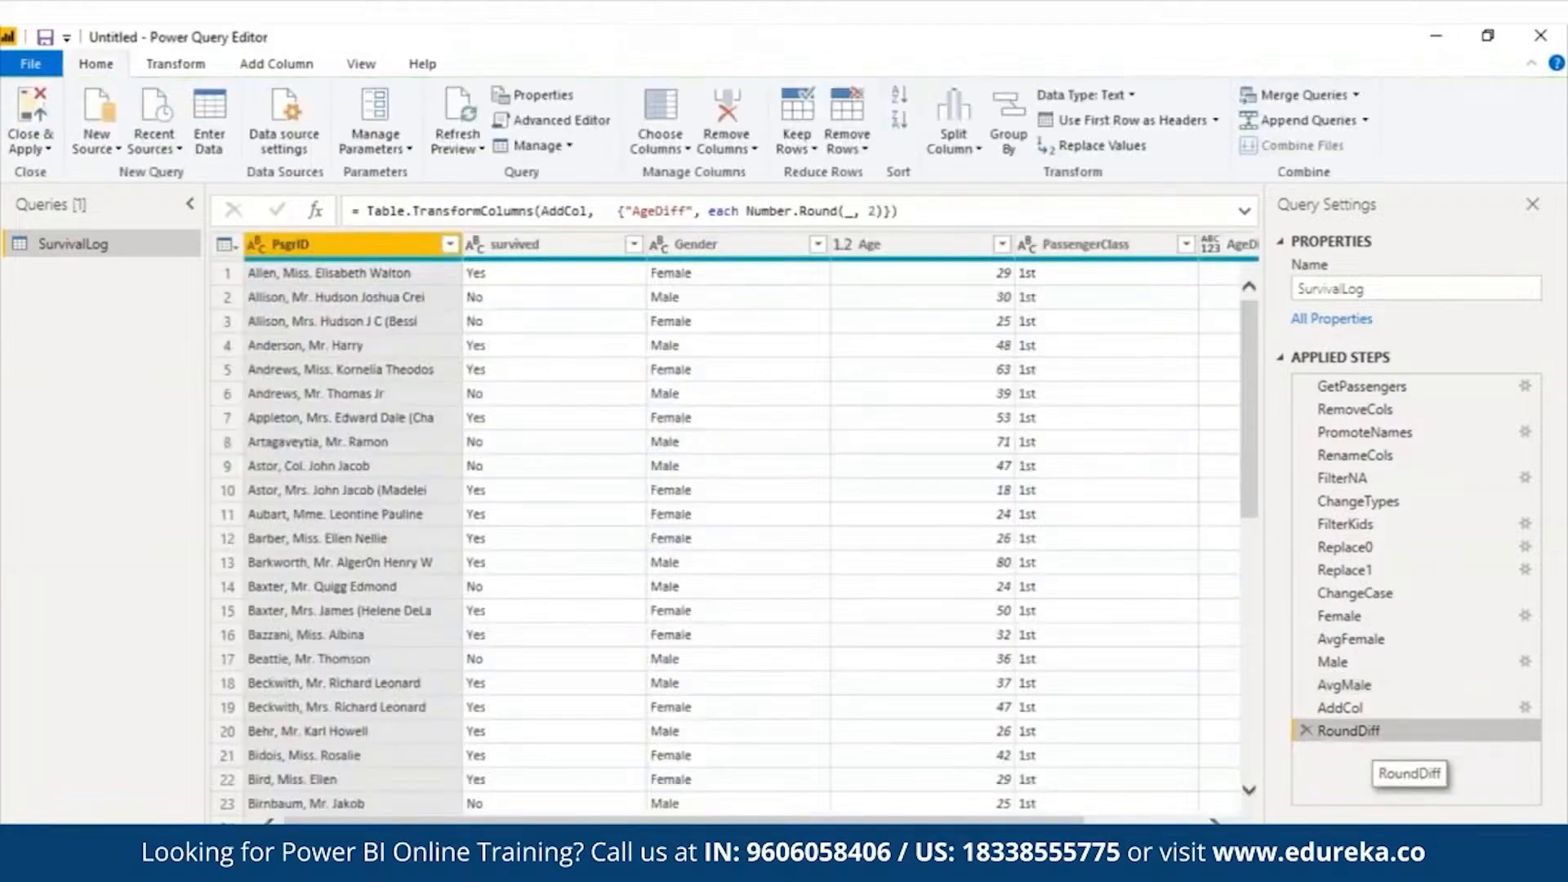